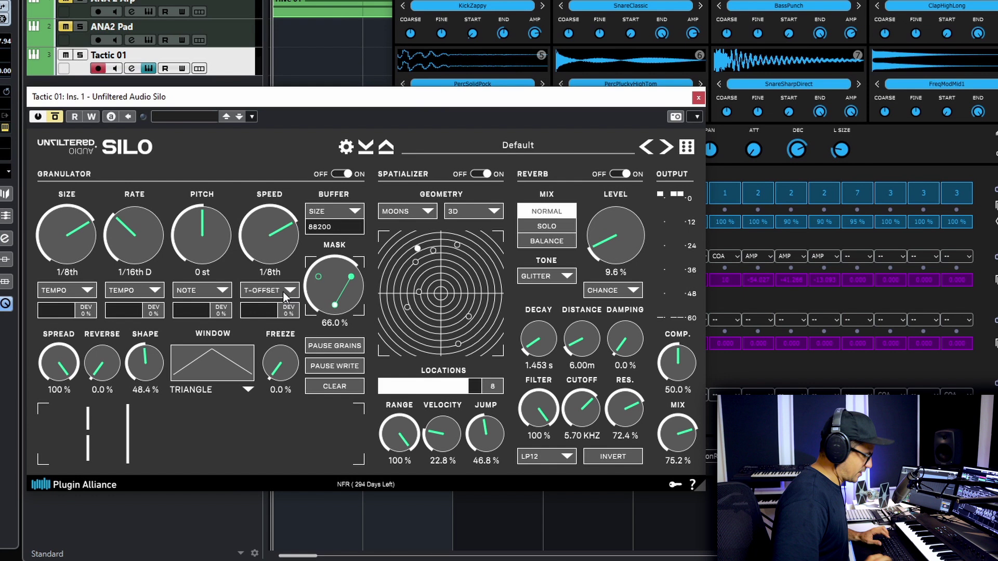
Step: Start Cubase playback so Tactic 01 plays through Silo's Default grain preset
mouse_move(283, 291)
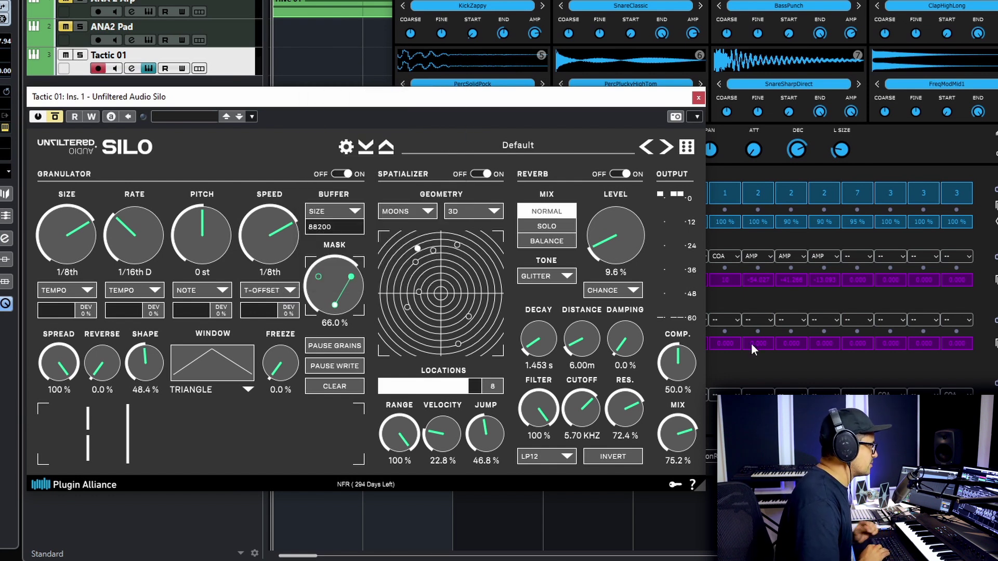
key("space")
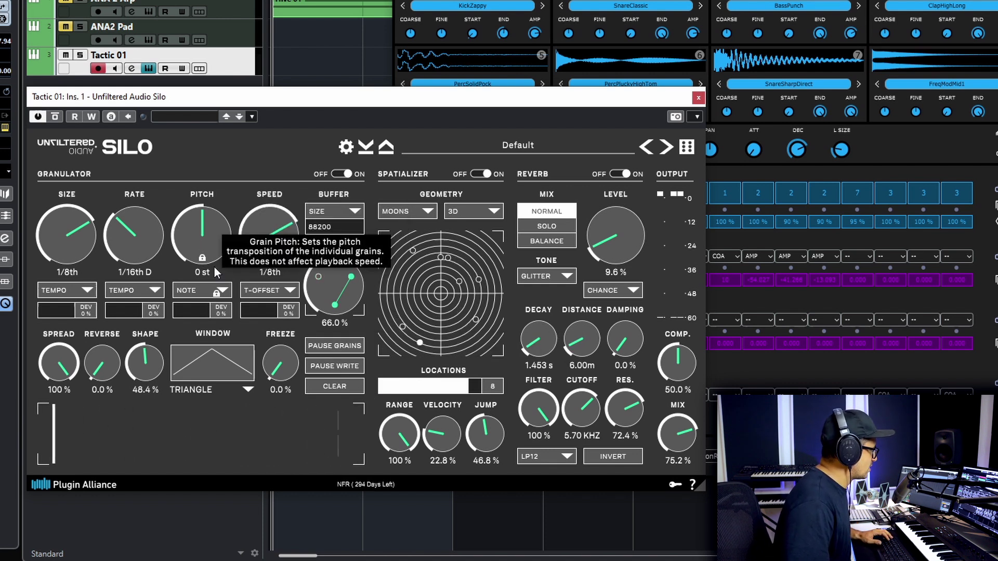
Step: Audition seven random presets with the dice Randomize Preset button
left_click(687, 148)
left_click(687, 148)
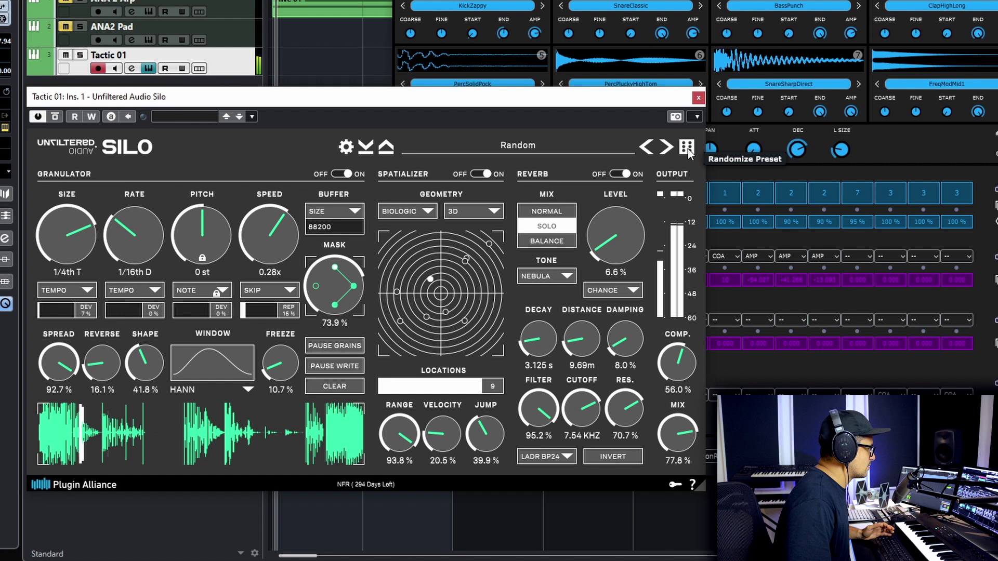
left_click(687, 149)
left_click(688, 148)
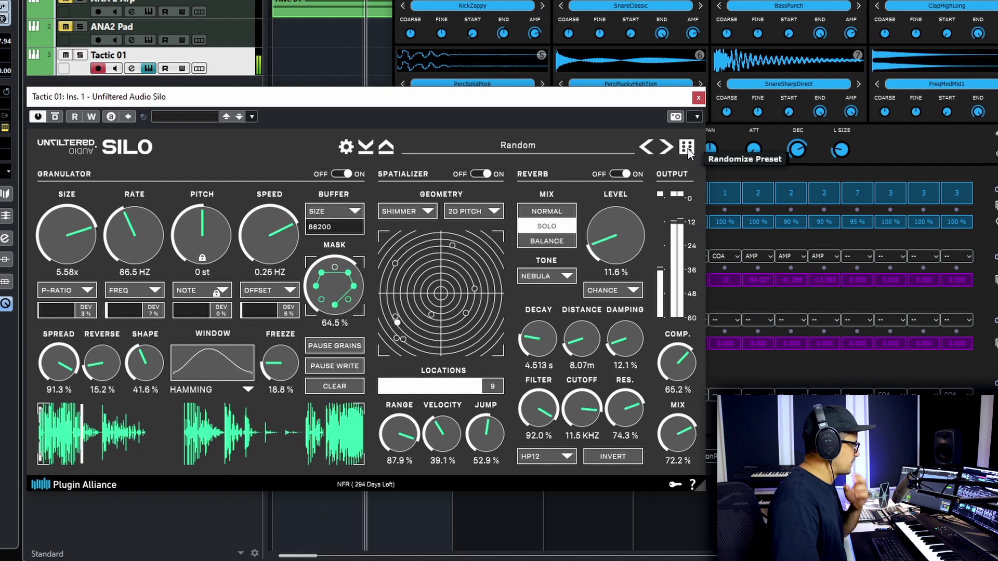
left_click(688, 148)
left_click(687, 149)
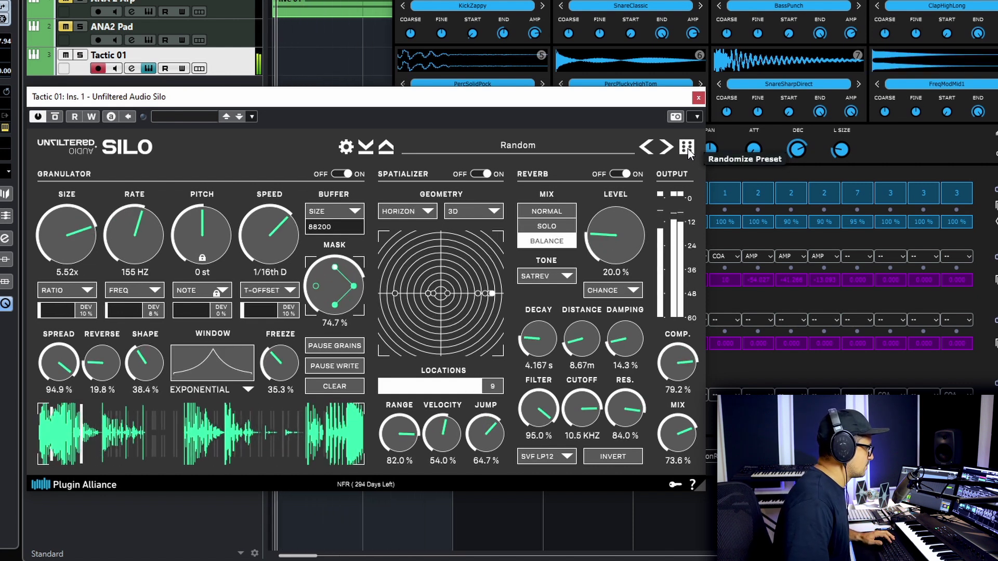
left_click(687, 148)
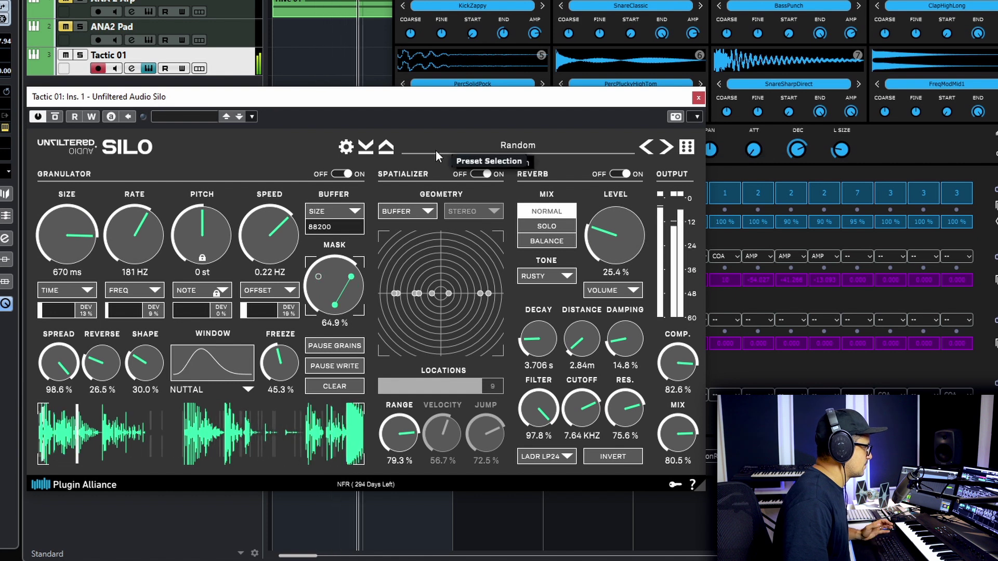
Step: Turn freeze down to zero, reset Silo to its defaults, and restart playback
left_click_drag(292, 366, 289, 528)
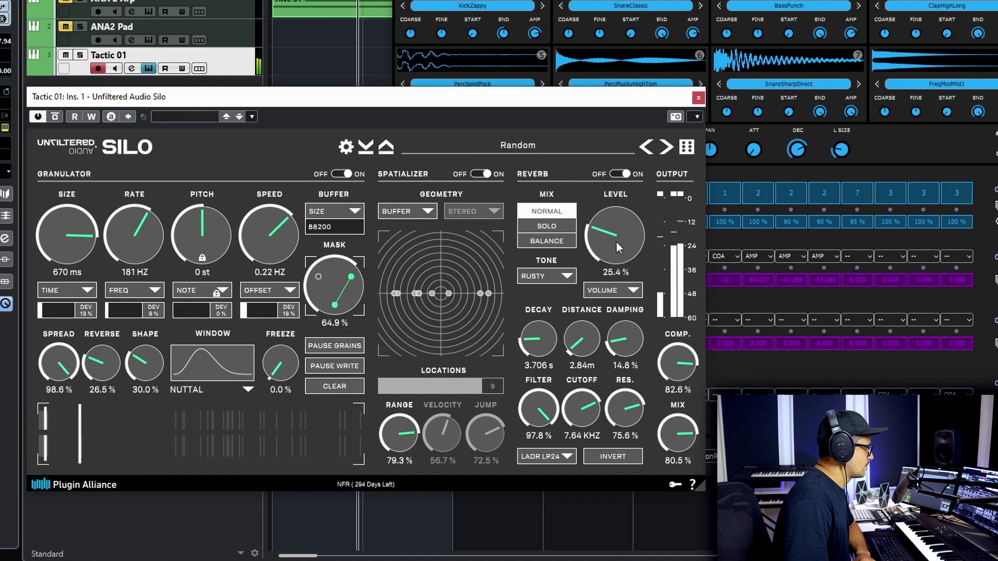
left_click(516, 147)
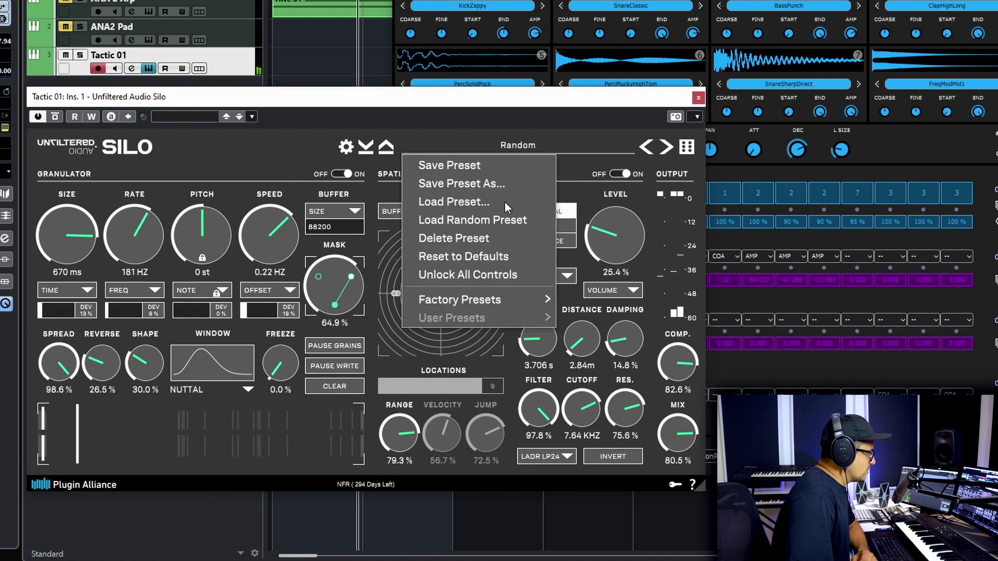
left_click(460, 260)
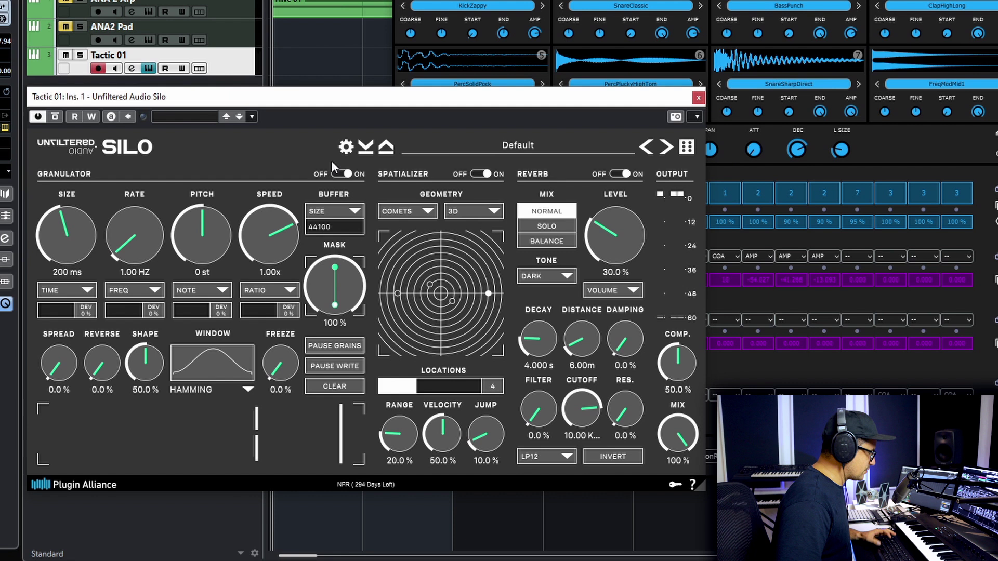
key("space")
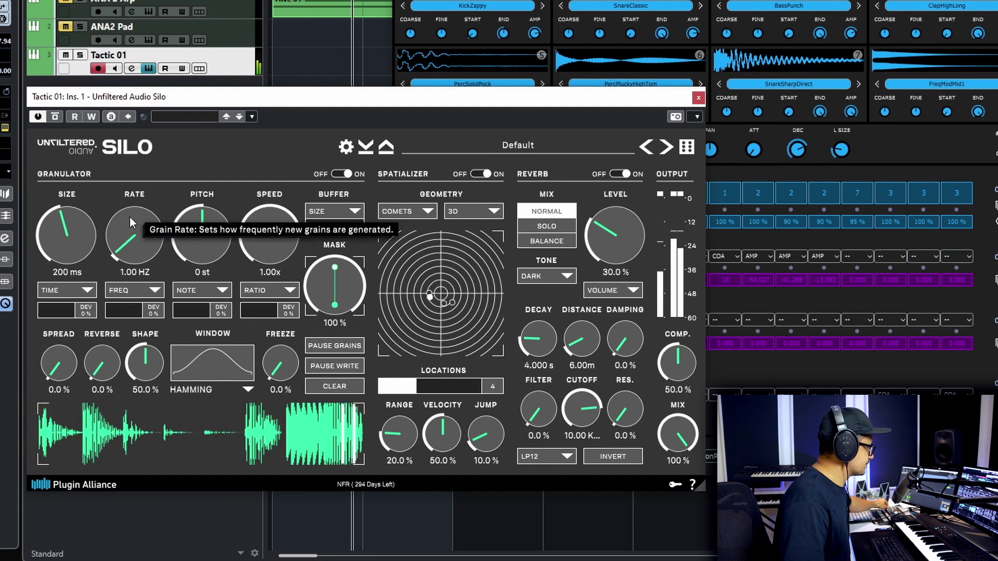
Step: Switch off Reverb and Spatializer, set buffer size to Tempo 1, and raise freeze to about 68%
left_click(620, 174)
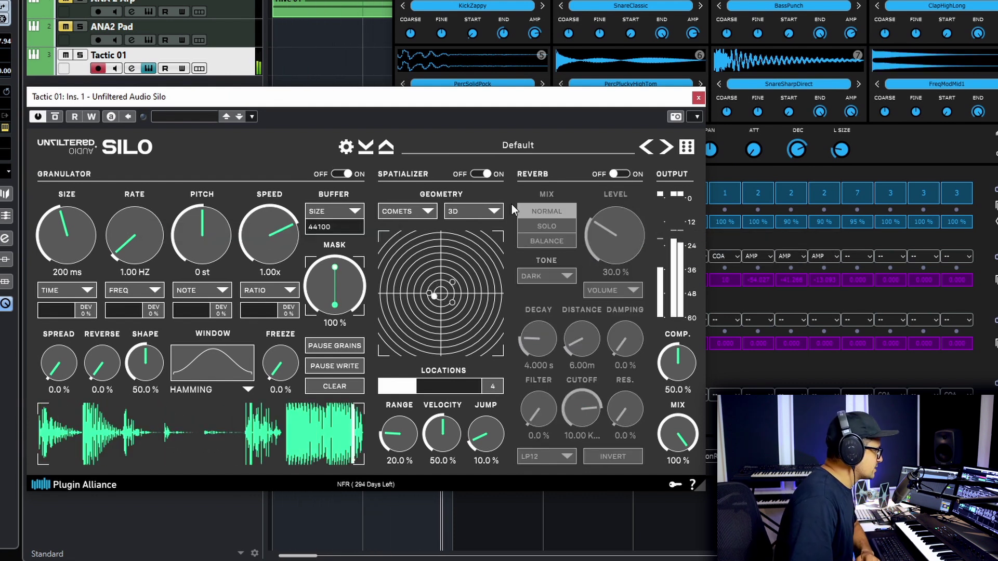
left_click(476, 174)
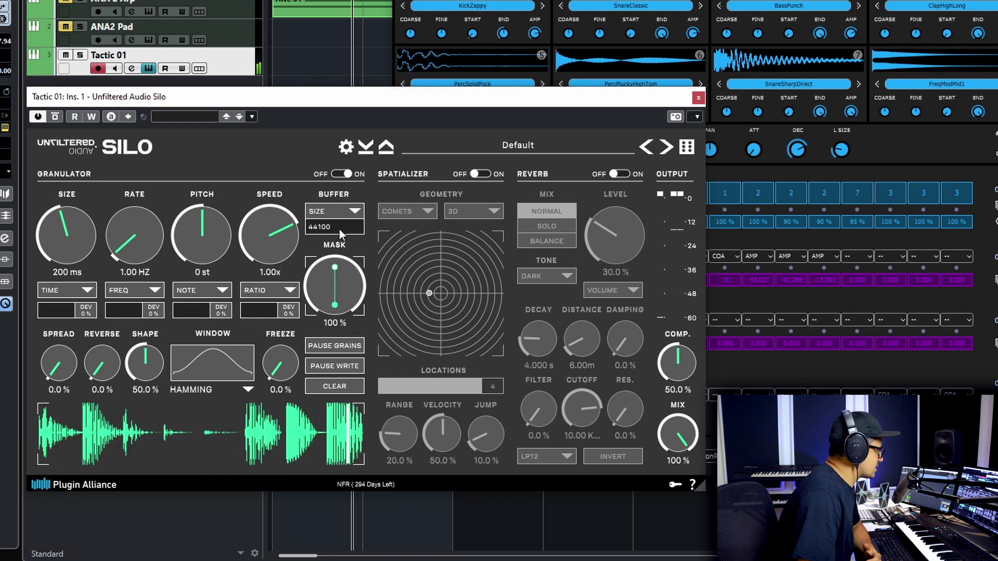
left_click(342, 212)
mouse_move(345, 232)
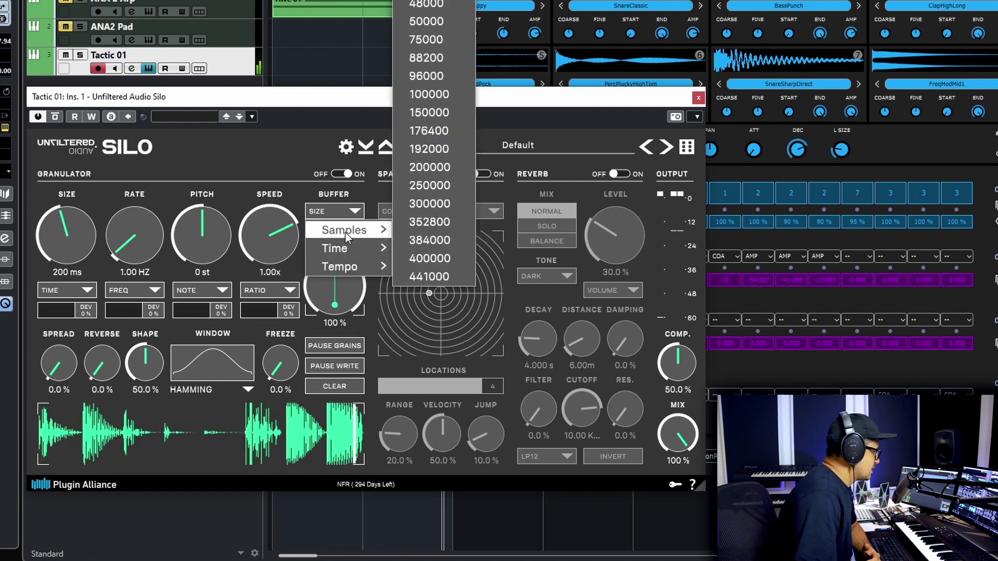
mouse_move(346, 266)
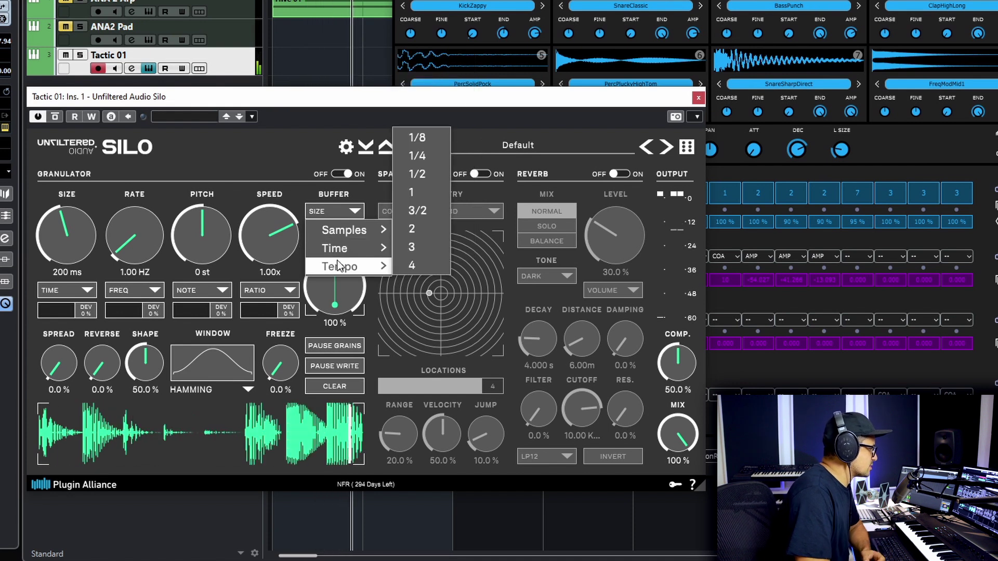
left_click(428, 191)
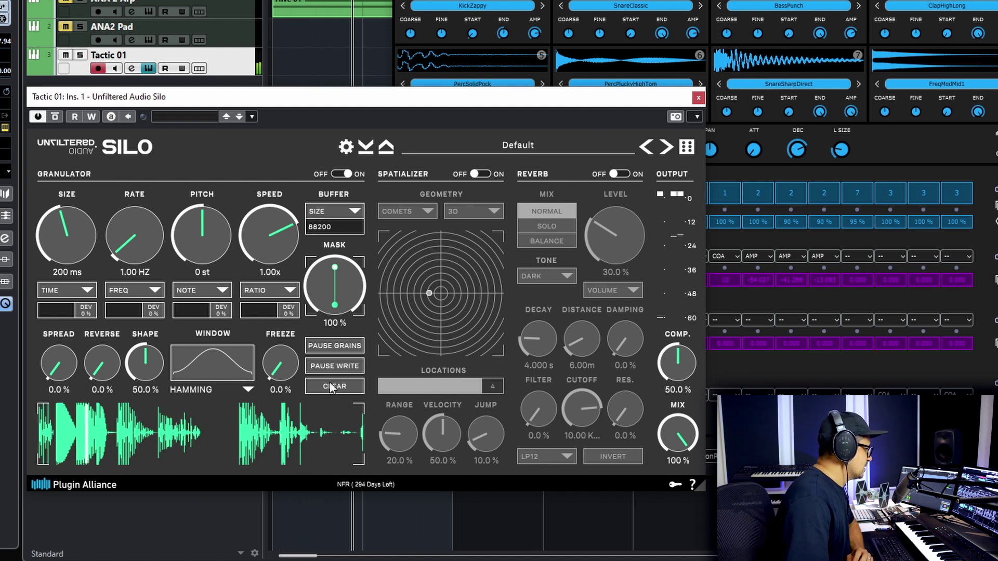
left_click_drag(281, 359, 312, 275)
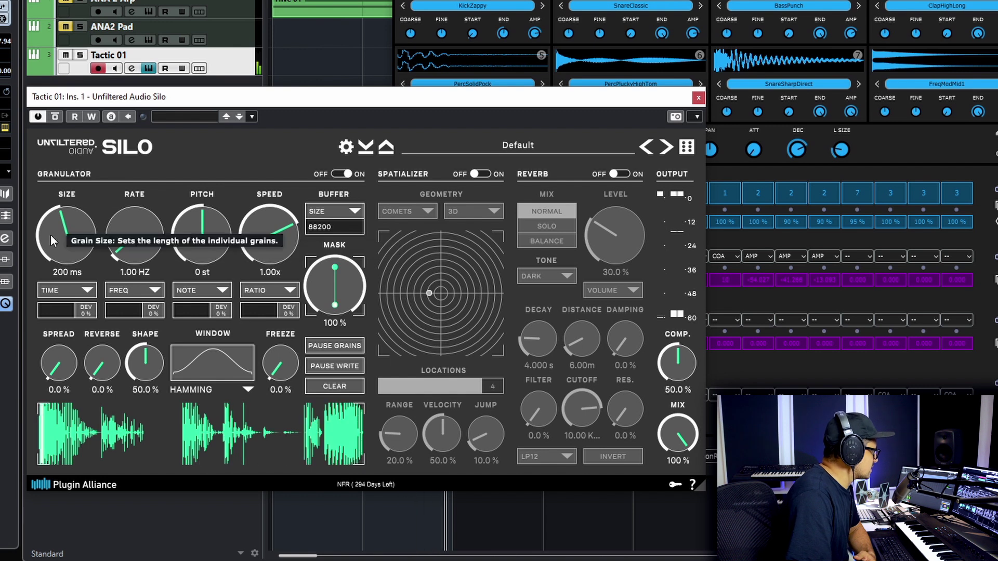
Step: Shrink the grains to a few milliseconds and raise the grain rate to 500 Hz
left_click_drag(70, 230, 73, 289)
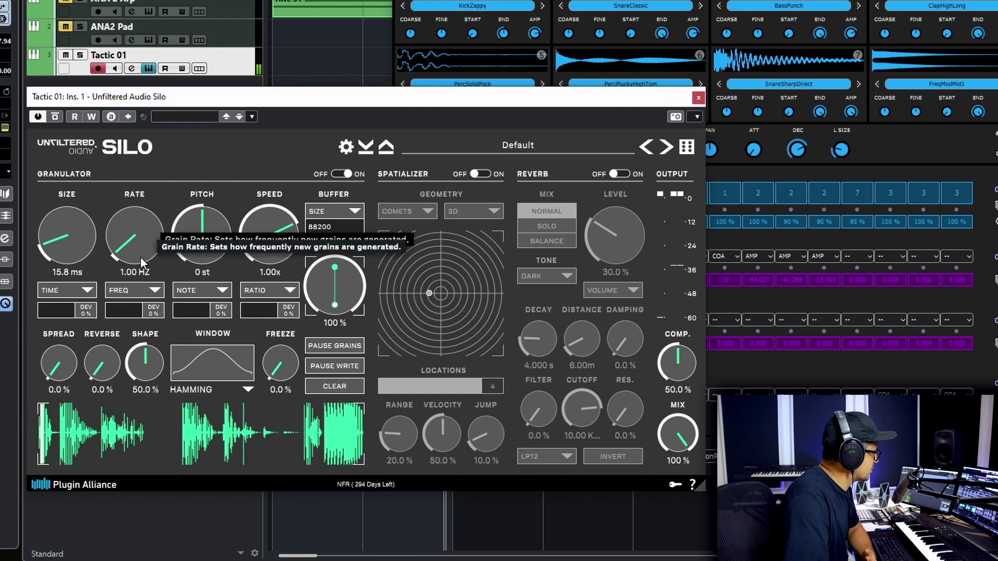
left_click_drag(141, 257, 172, 120)
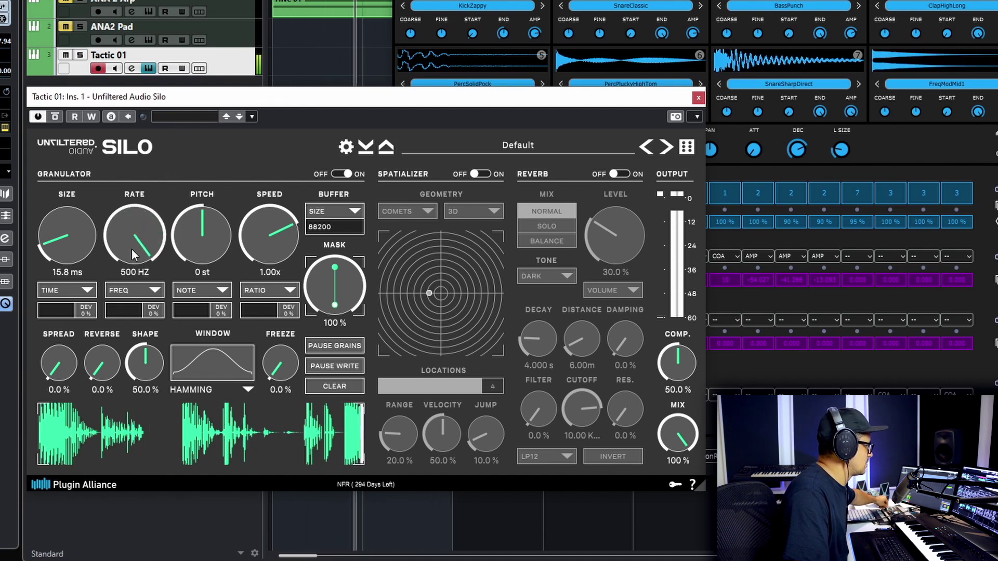
left_click_drag(79, 245, 86, 275)
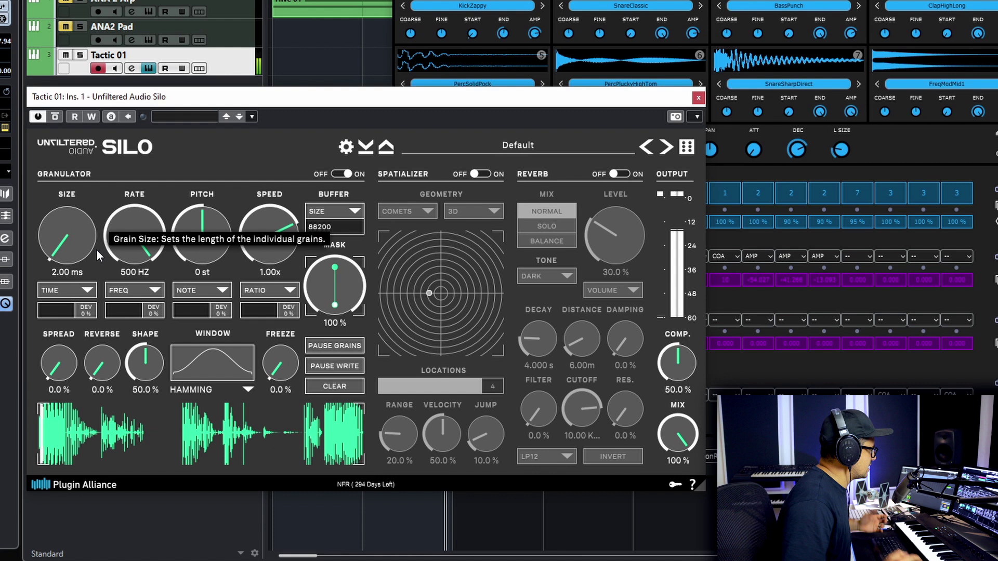
left_click_drag(71, 254, 69, 226)
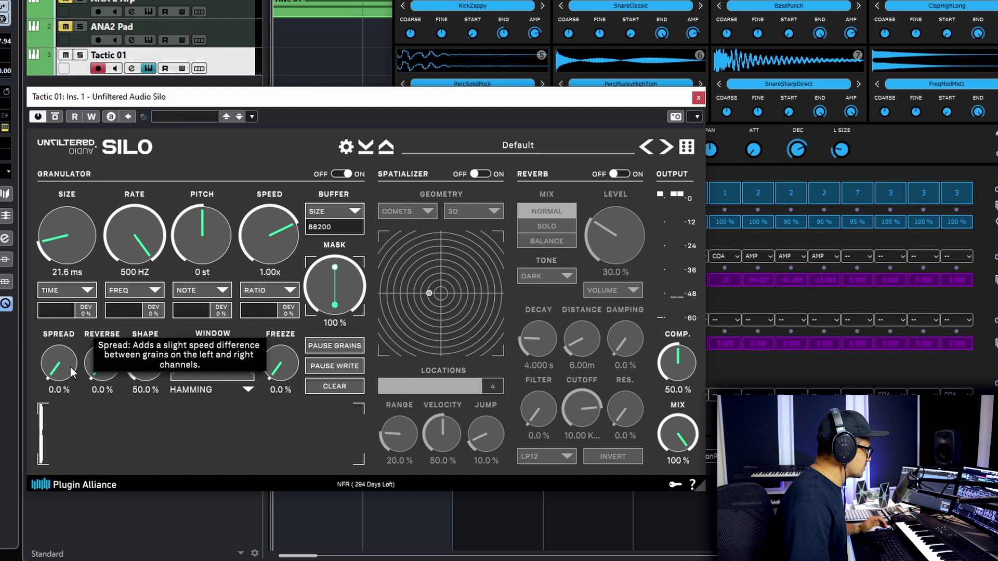
Step: Add stereo spread and some grain reversal, set size to 67.4 ms, and sweep the pitch
mouse_move(70, 373)
left_mouse_down()
mouse_move(70, 217)
mouse_move(87, 178)
mouse_move(66, 358)
left_mouse_up()
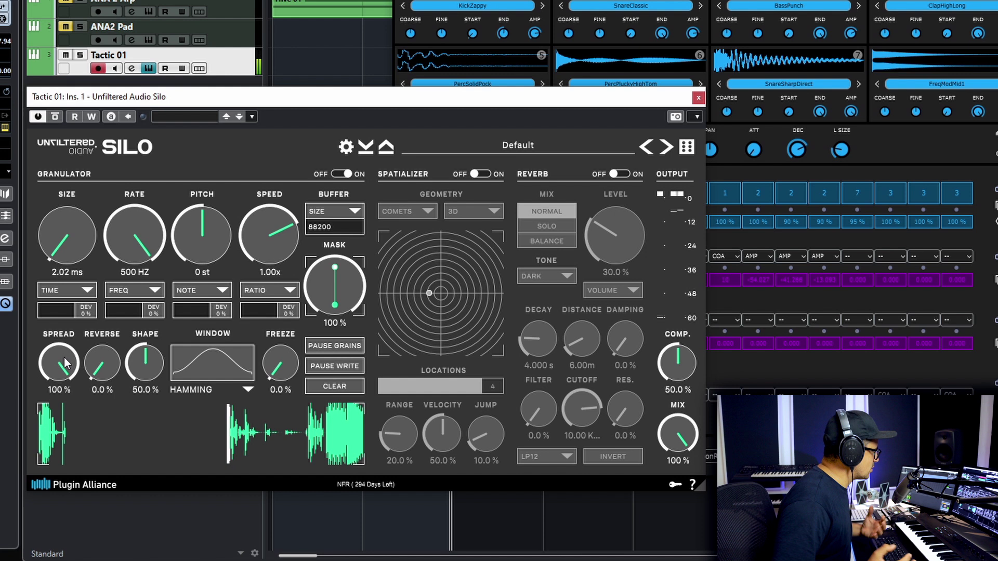
left_click_drag(117, 373, 48, 558)
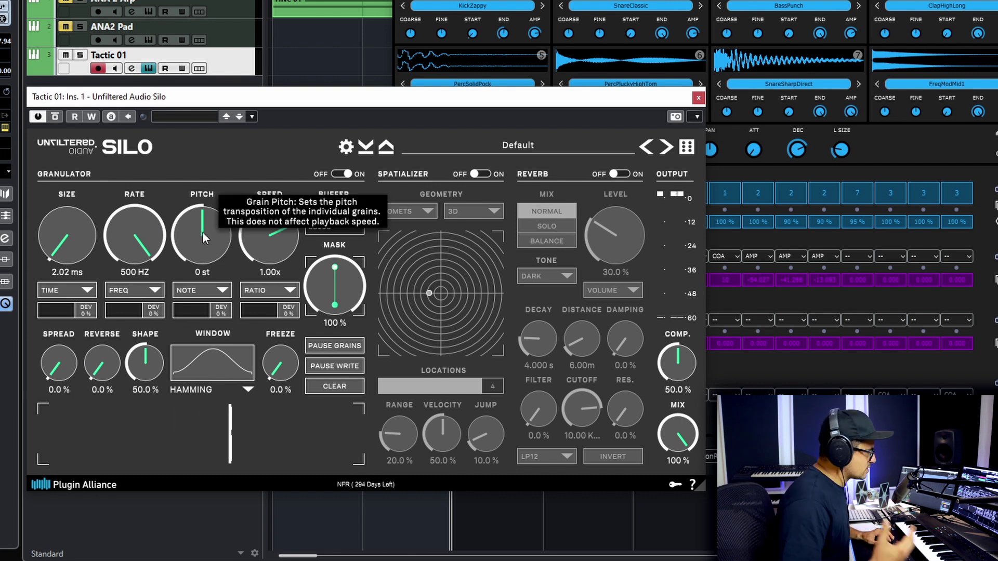
left_click_drag(71, 230, 77, 200)
left_click_drag(188, 238, 214, 236)
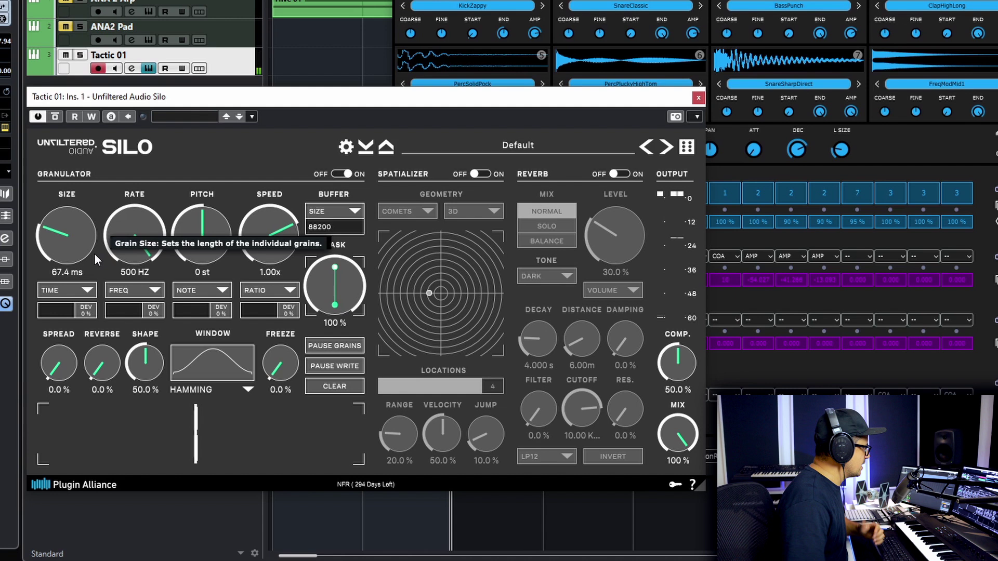
Step: Lengthen grains to 502 ms, slow speed to 0.80x, and set the rate to 60.6 Hz
left_click_drag(94, 258, 93, 232)
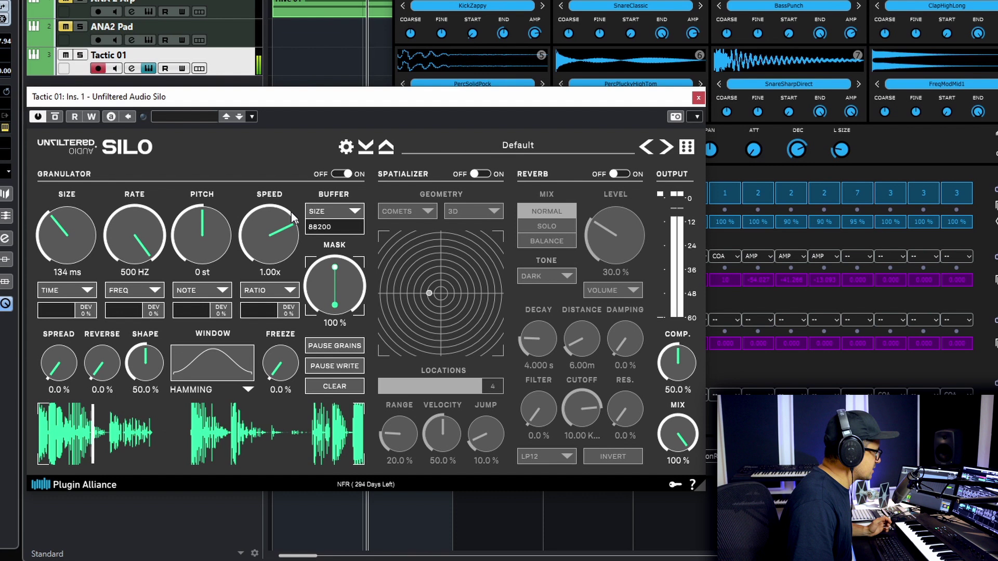
left_click_drag(278, 236, 279, 250)
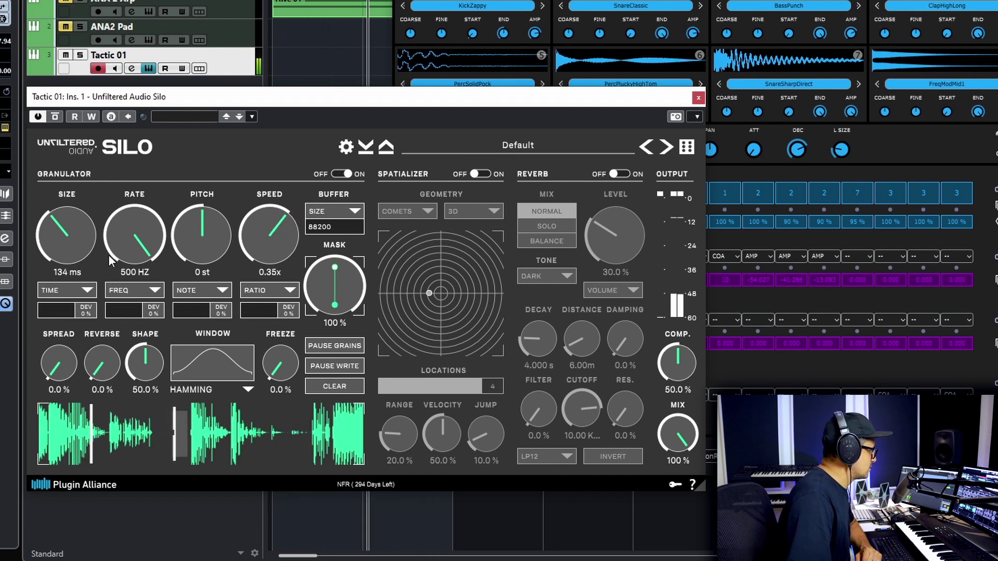
left_click_drag(75, 243, 127, 308)
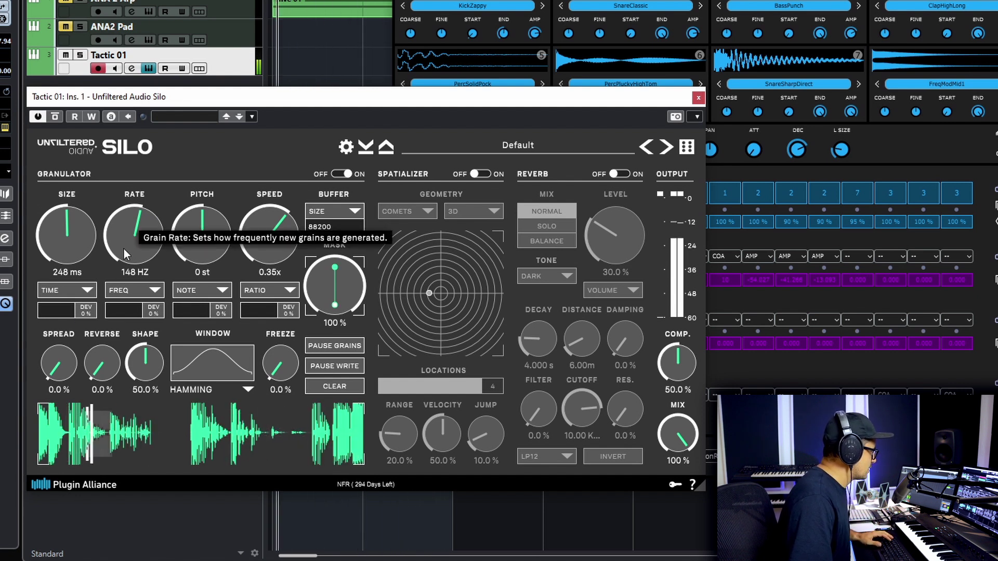
mouse_move(125, 247)
left_mouse_down()
mouse_move(125, 279)
mouse_move(79, 252)
mouse_move(91, 231)
mouse_move(137, 262)
left_mouse_up()
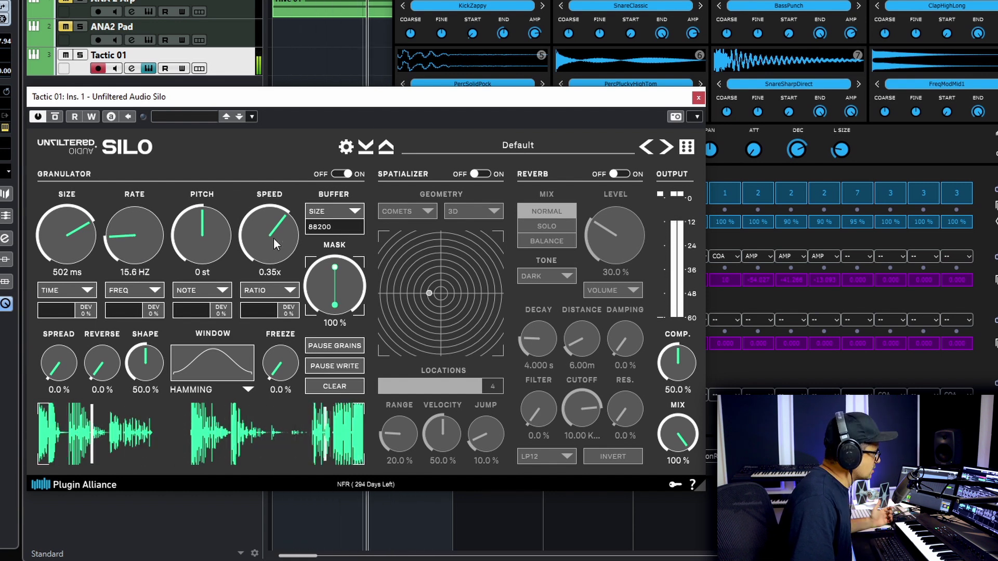
mouse_move(281, 233)
left_mouse_down()
mouse_move(279, 299)
mouse_move(272, 230)
left_mouse_up()
left_click_drag(142, 242, 149, 217)
mouse_move(270, 235)
left_mouse_down()
mouse_move(271, 206)
mouse_move(270, 225)
left_mouse_up()
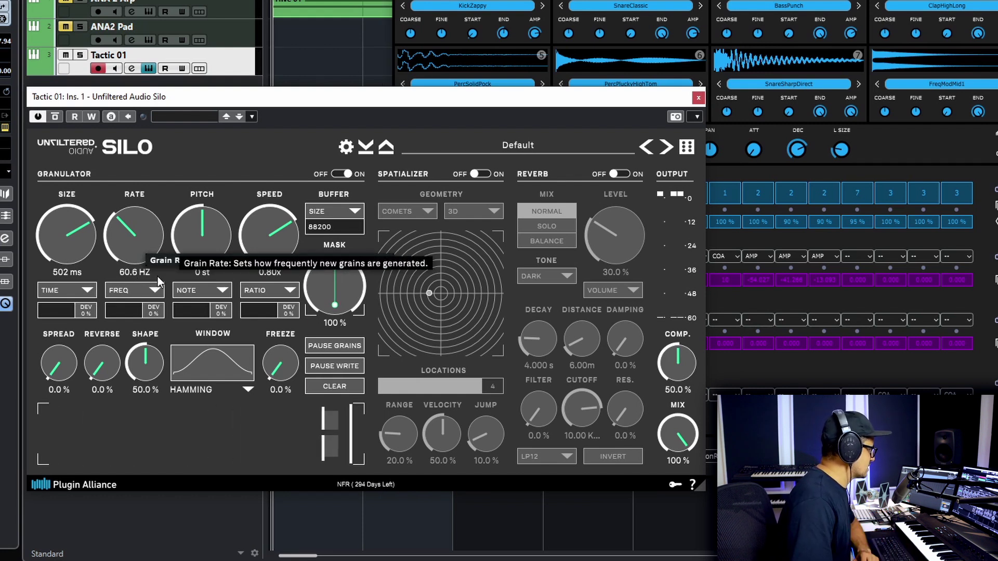
Step: Tempo-sync rate to 1/16th and size to 1/4th, reset speed, reverse half the grains, mix 65.2%
left_click(140, 289)
left_click(151, 318)
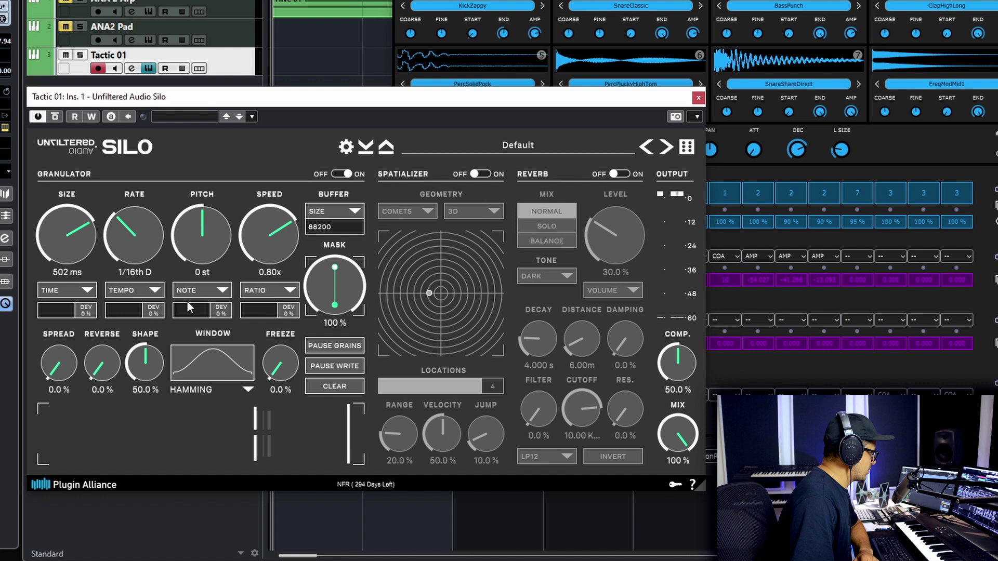
left_click_drag(132, 238, 135, 234)
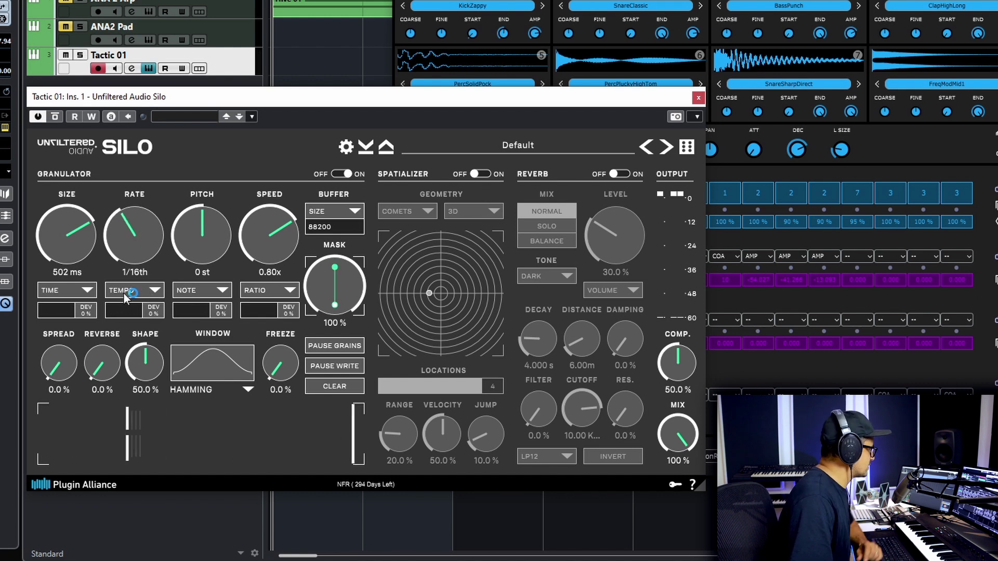
left_click(66, 290)
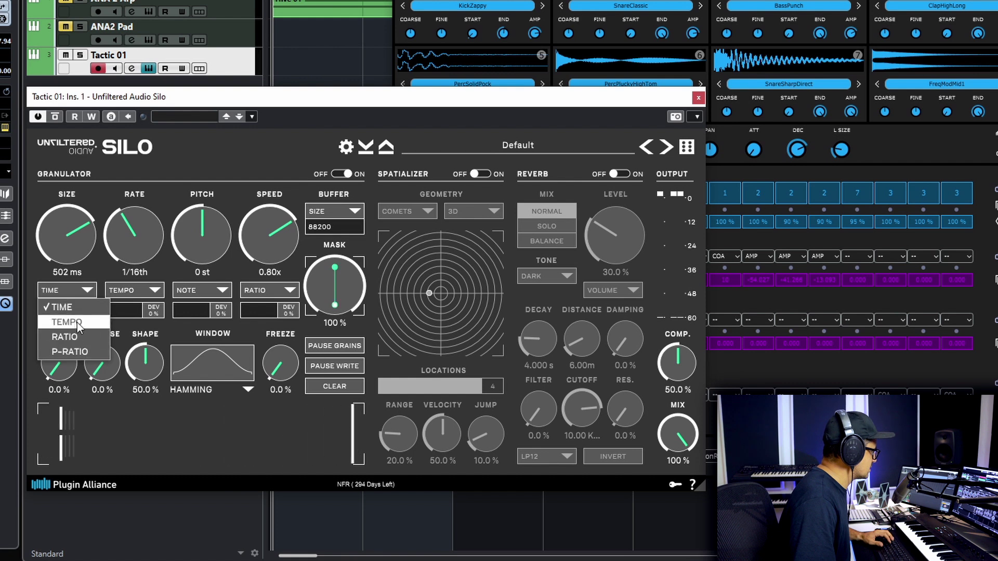
left_click_drag(73, 248, 78, 231)
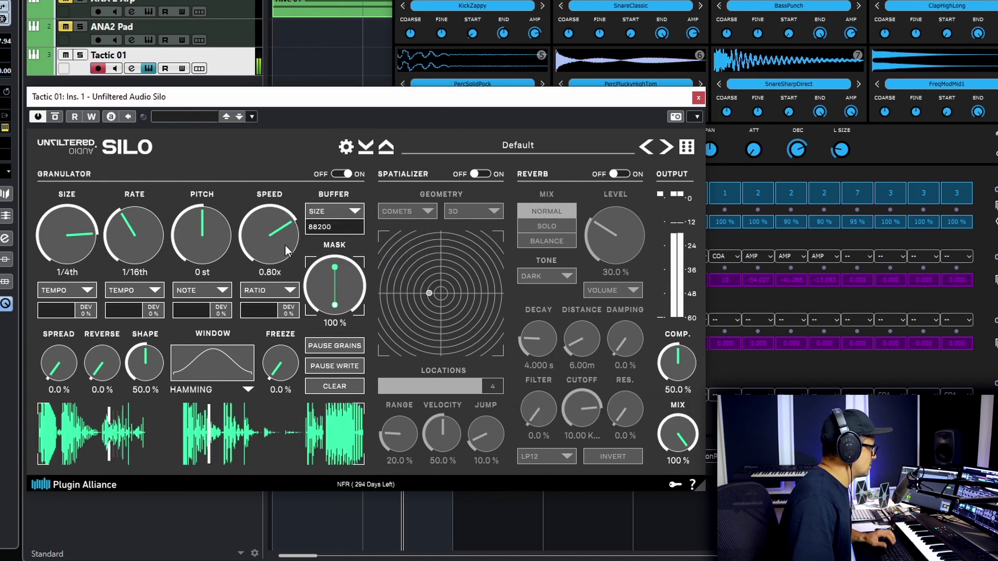
double_click(274, 264)
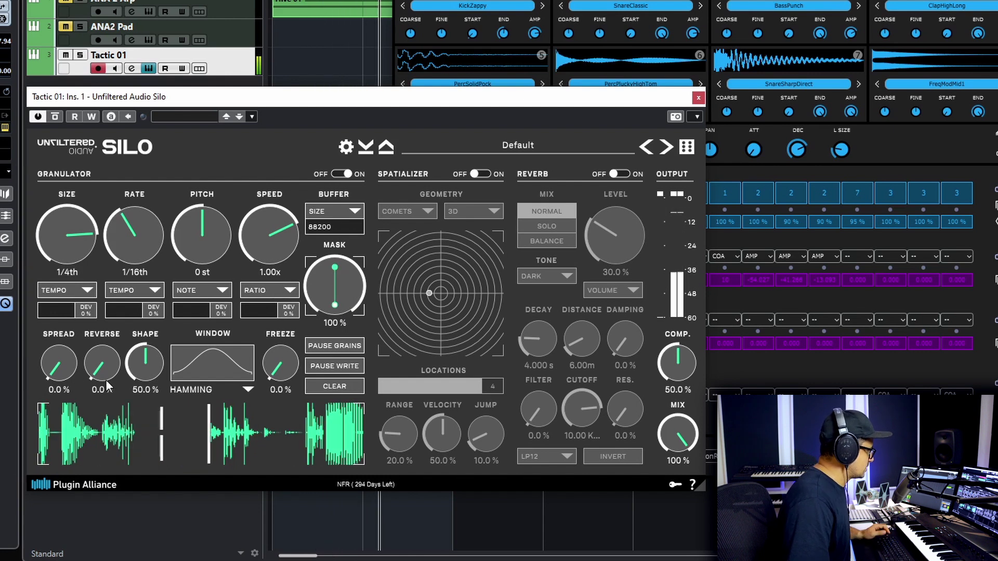
left_click_drag(107, 385, 127, 129)
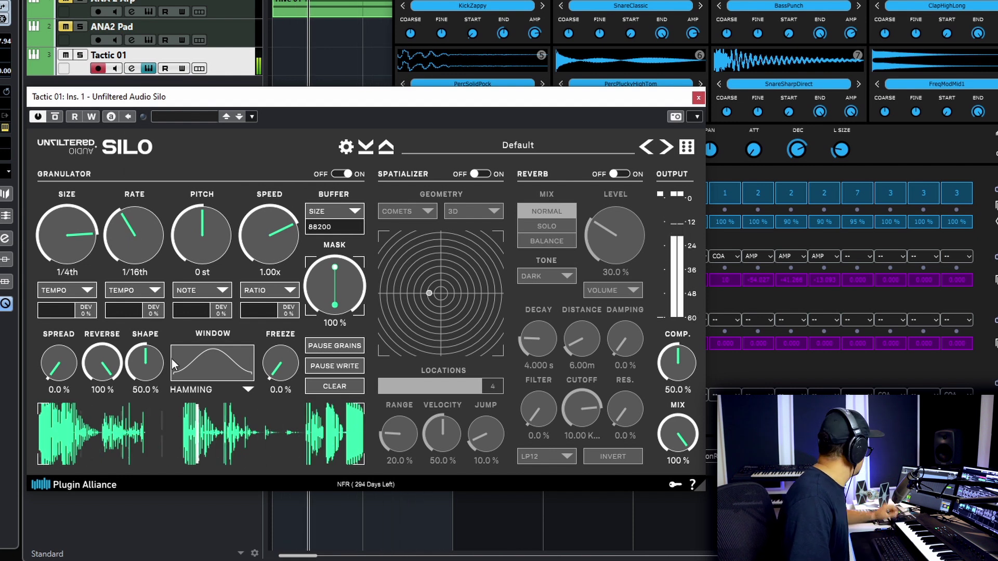
left_click_drag(670, 412, 679, 431)
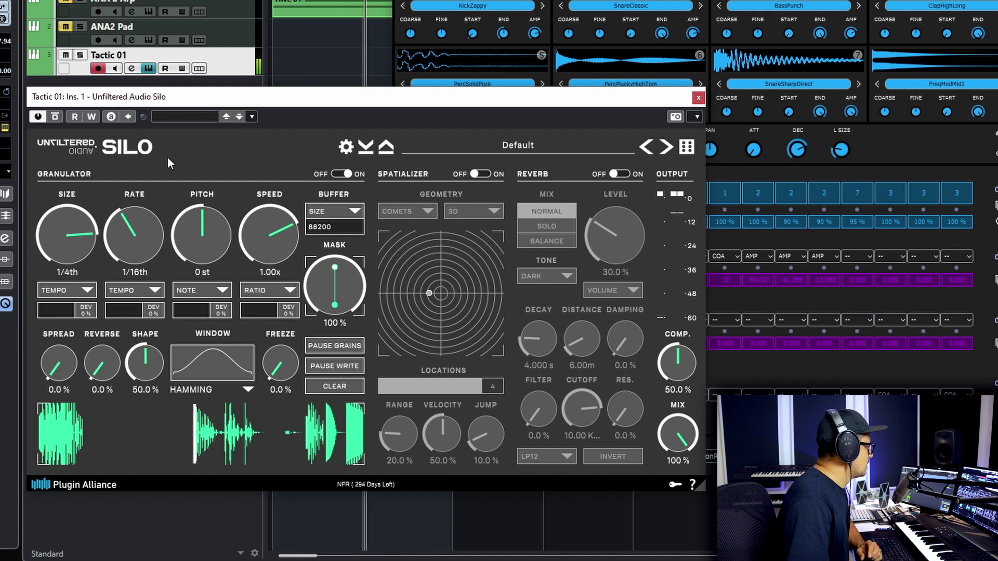
Step: Set speed to T-OFFSET 1/16th, rate to 1/32nd, and lower the output mix to 40.4%
left_click(264, 290)
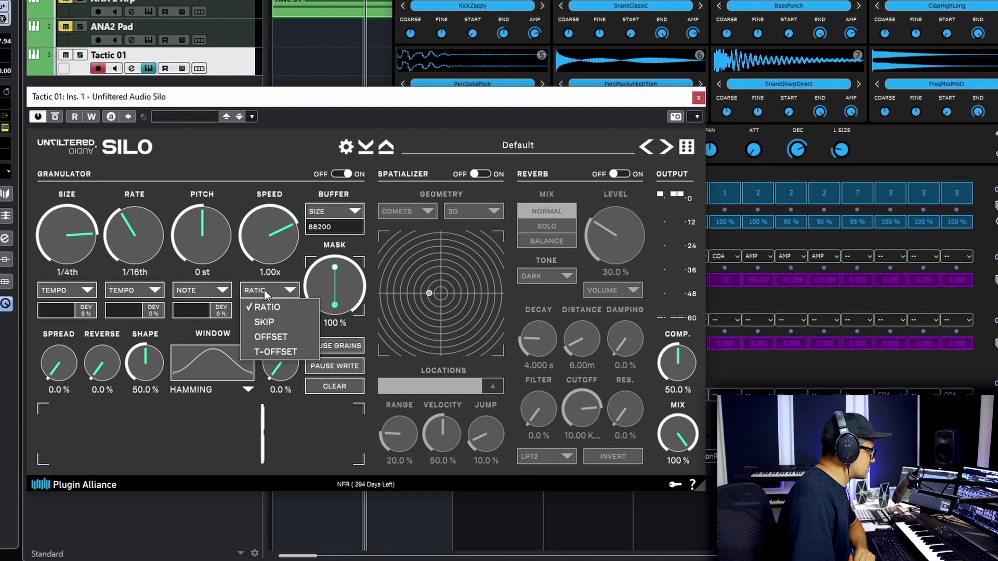
left_click(276, 352)
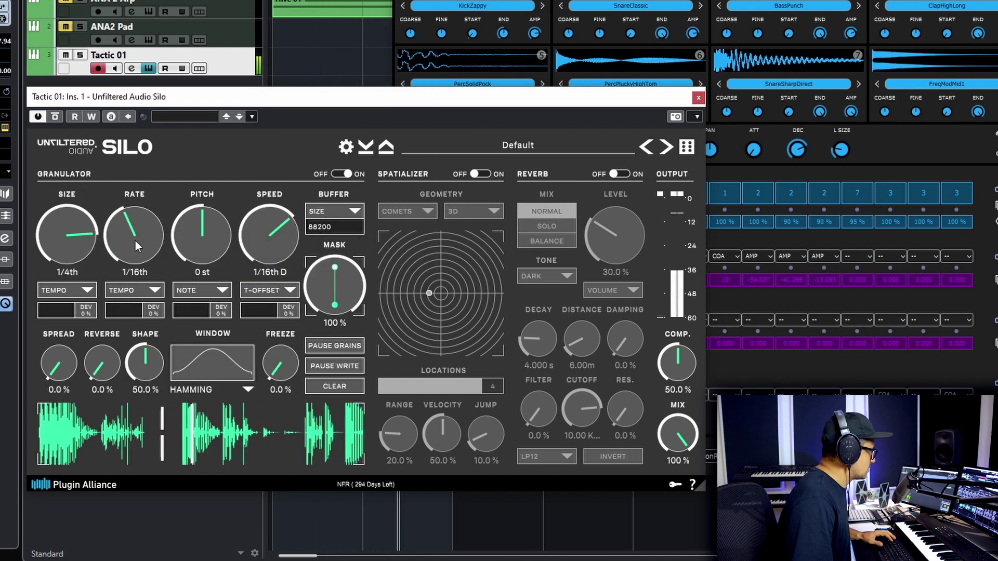
left_click_drag(135, 241, 140, 226)
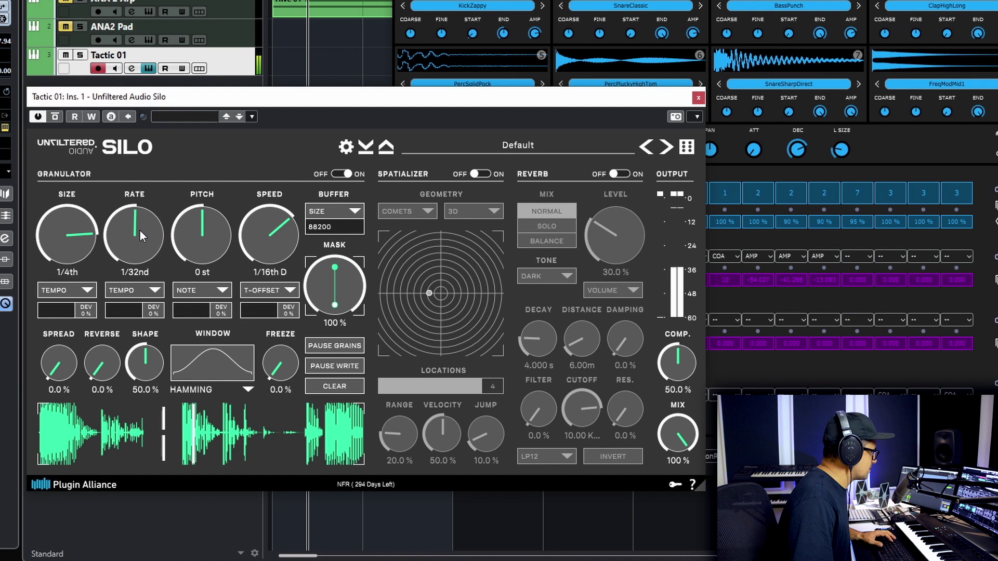
scroll(71, 253, "up", 1)
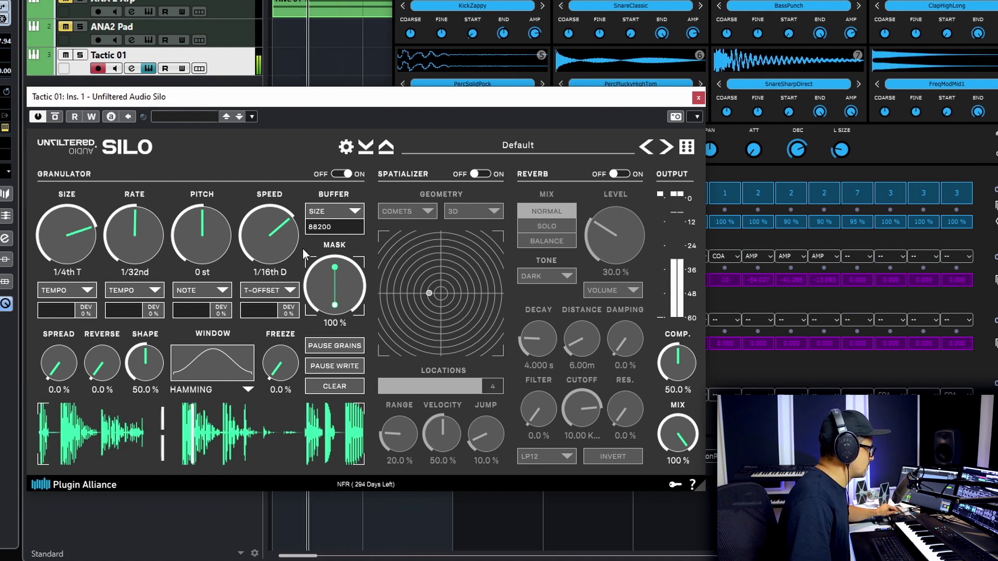
scroll(288, 247, "up", 1)
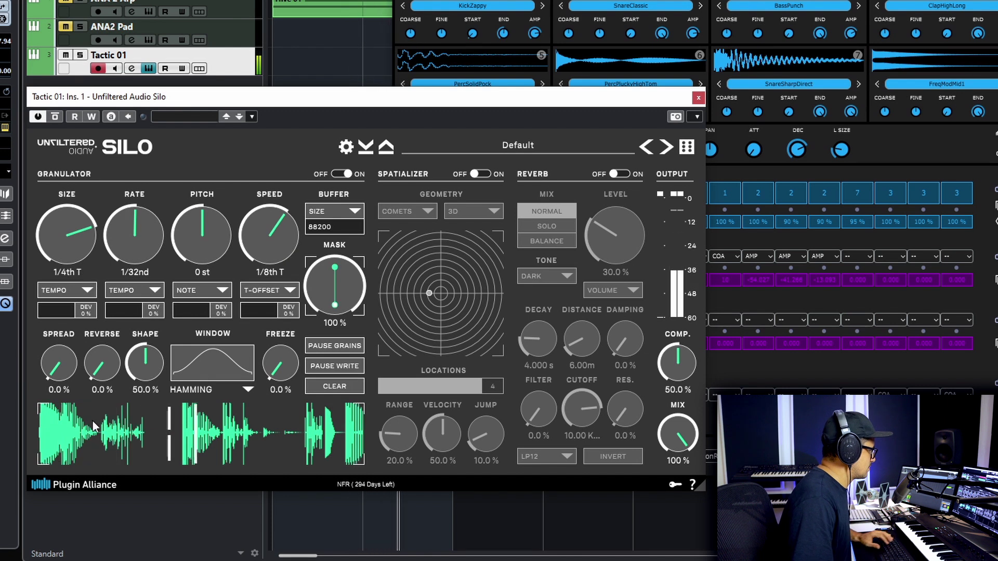
left_click_drag(675, 418, 680, 524)
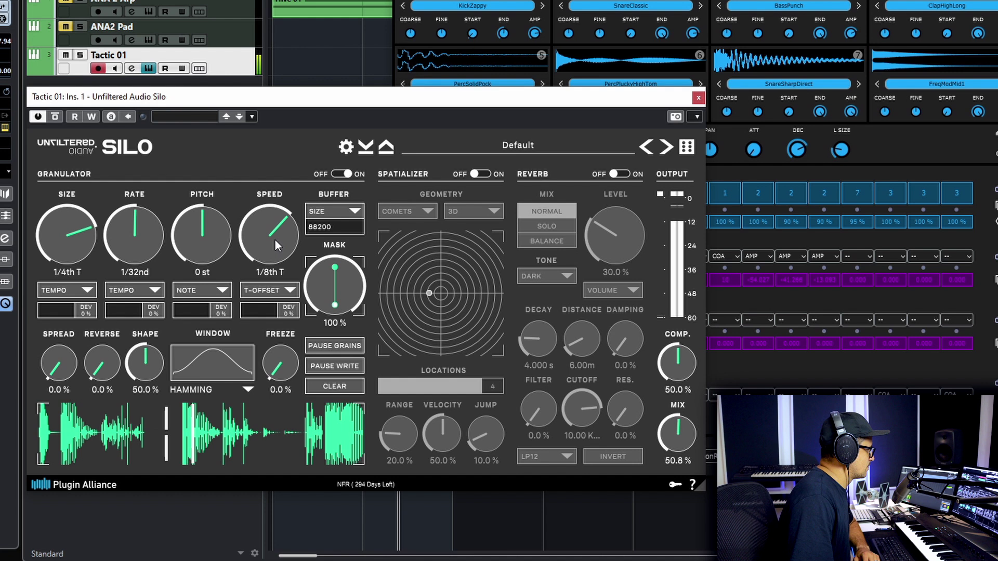
scroll(274, 239, "down", 1)
scroll(274, 238, "down", 1)
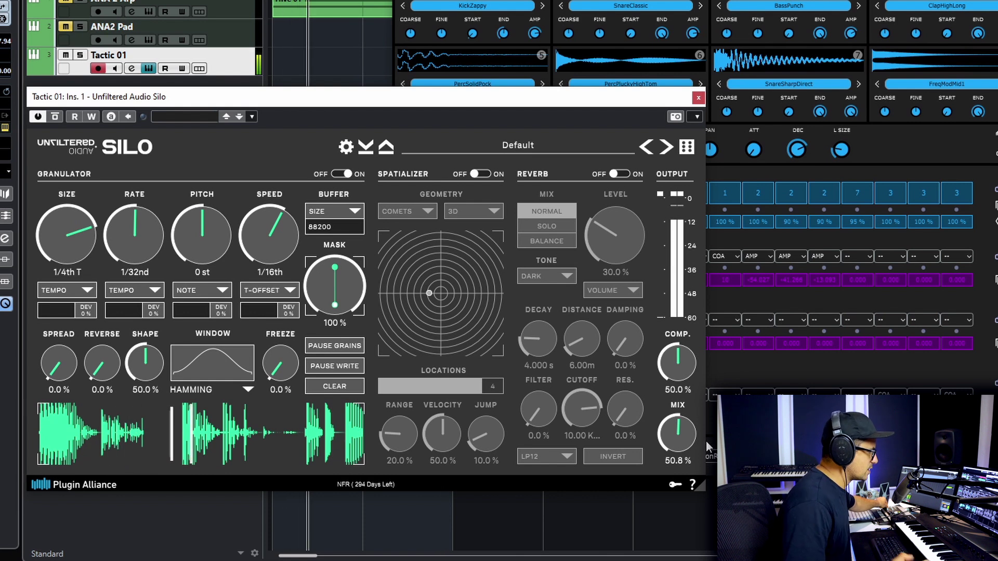
mouse_move(690, 431)
left_mouse_down()
mouse_move(694, 468)
mouse_move(694, 451)
left_mouse_up()
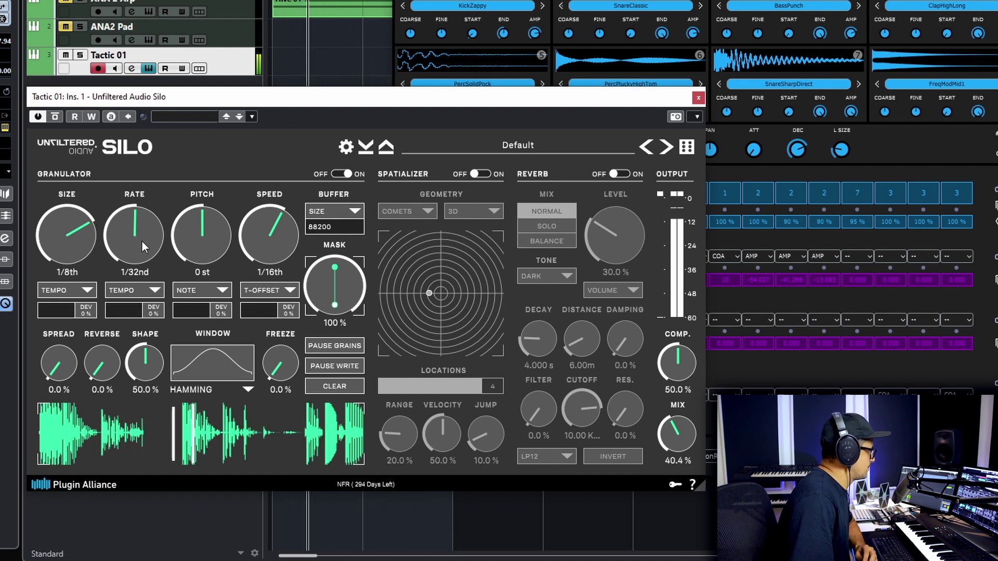
Step: Try faster rate and speed values, leaving speed at 1/8th D and rate at 1/32nd
left_click_drag(141, 240, 148, 243)
left_click_drag(257, 239, 264, 224)
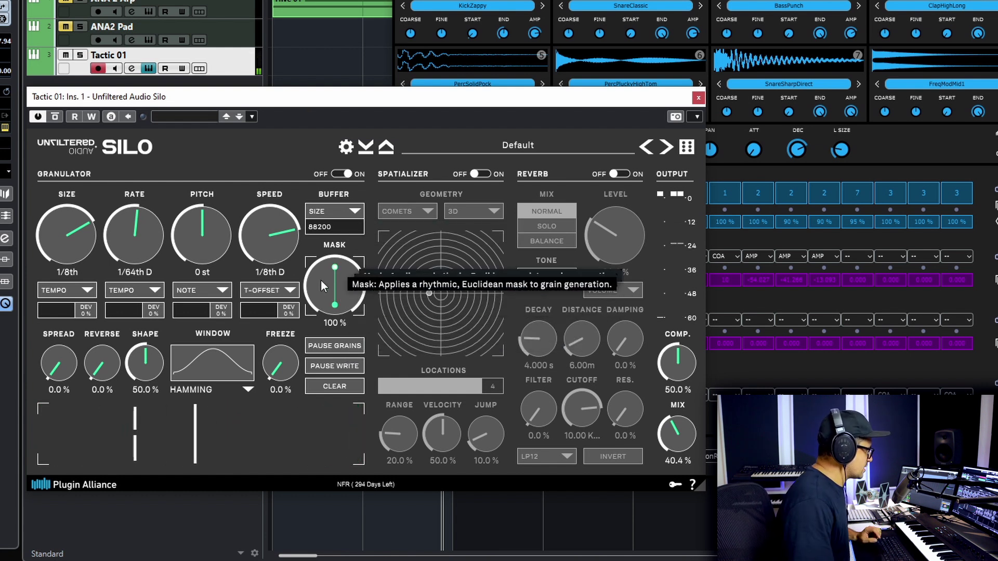
left_click_drag(147, 245, 141, 252)
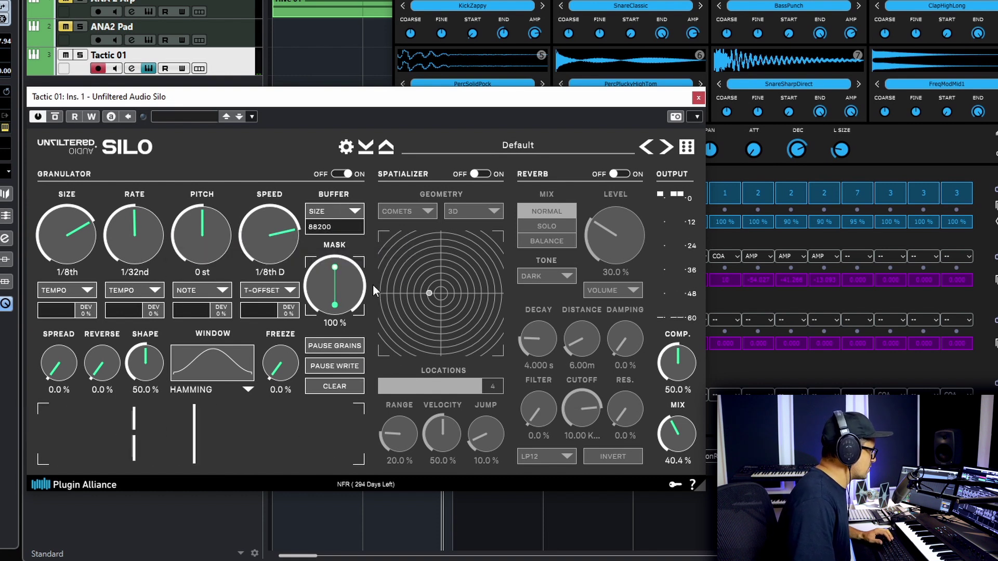
Step: Add a 58.8% rhythmic mask, slow the rate to 1/16th, and raise mix to 51.6%
left_click_drag(335, 266, 336, 323)
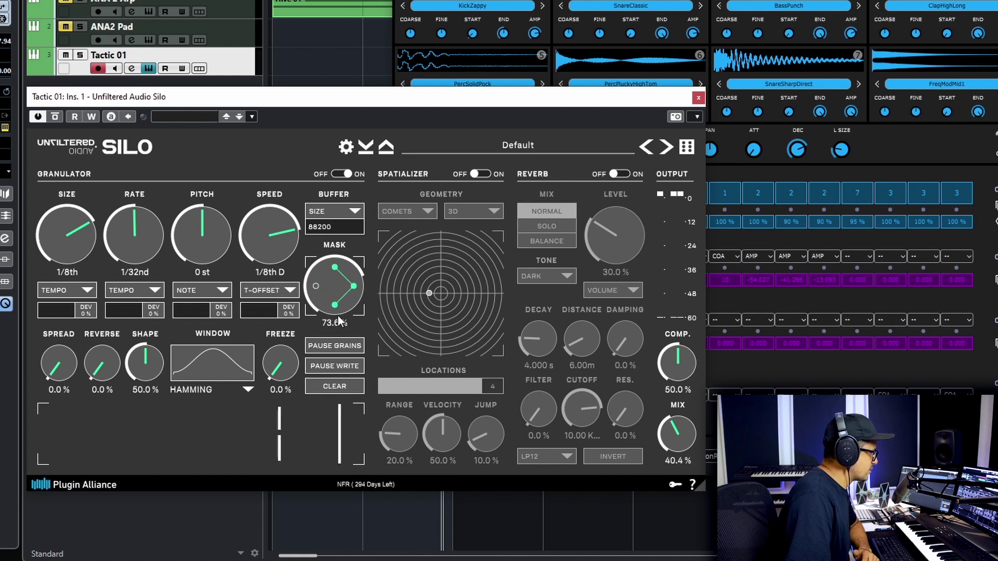
left_click_drag(338, 319, 339, 321)
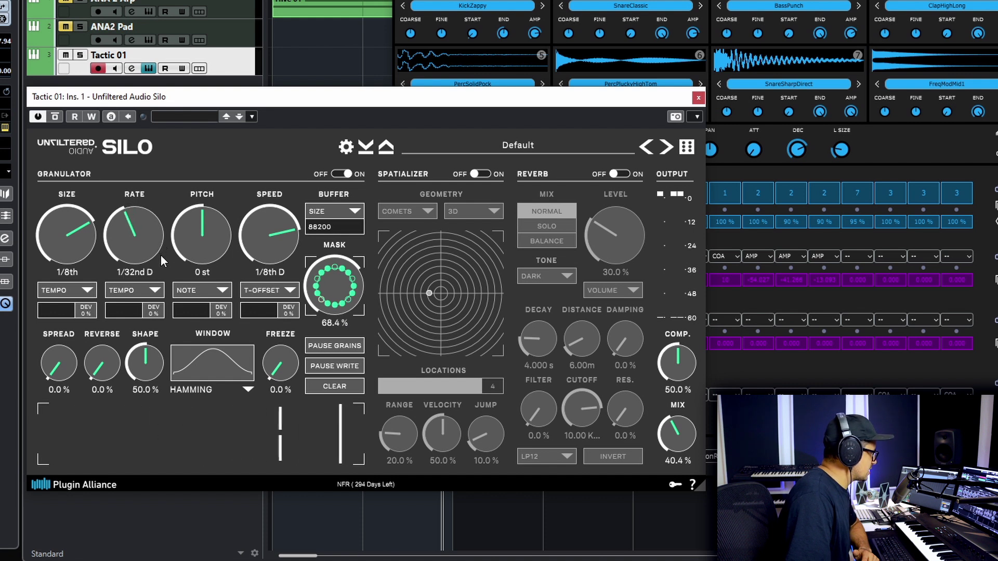
left_click_drag(161, 254, 160, 258)
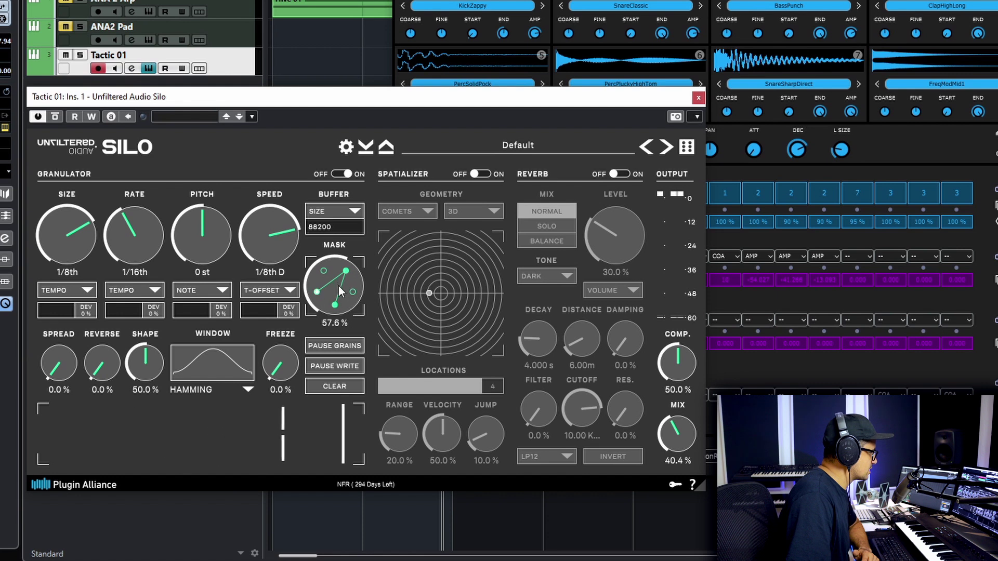
left_click_drag(339, 288, 339, 284)
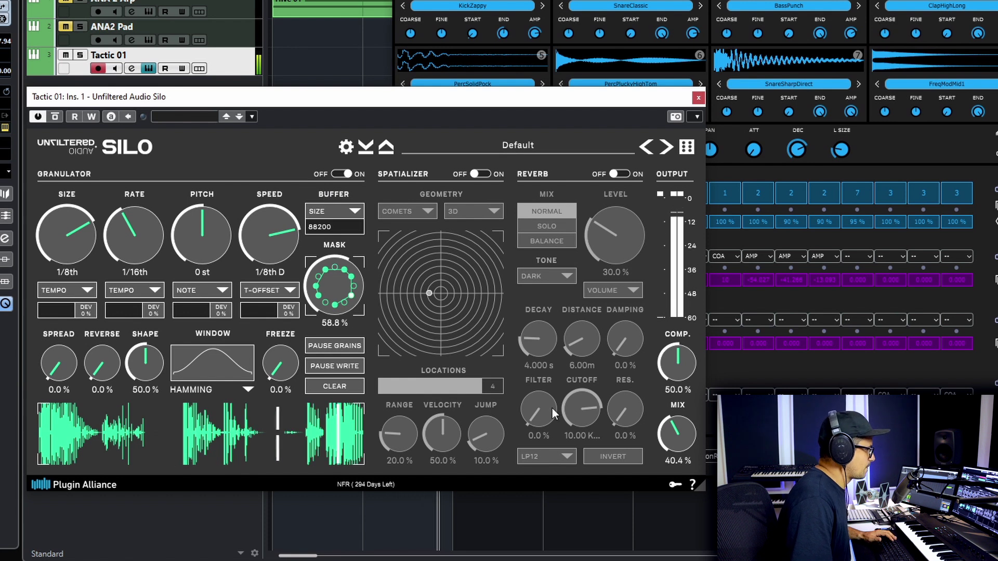
left_click_drag(678, 430, 681, 420)
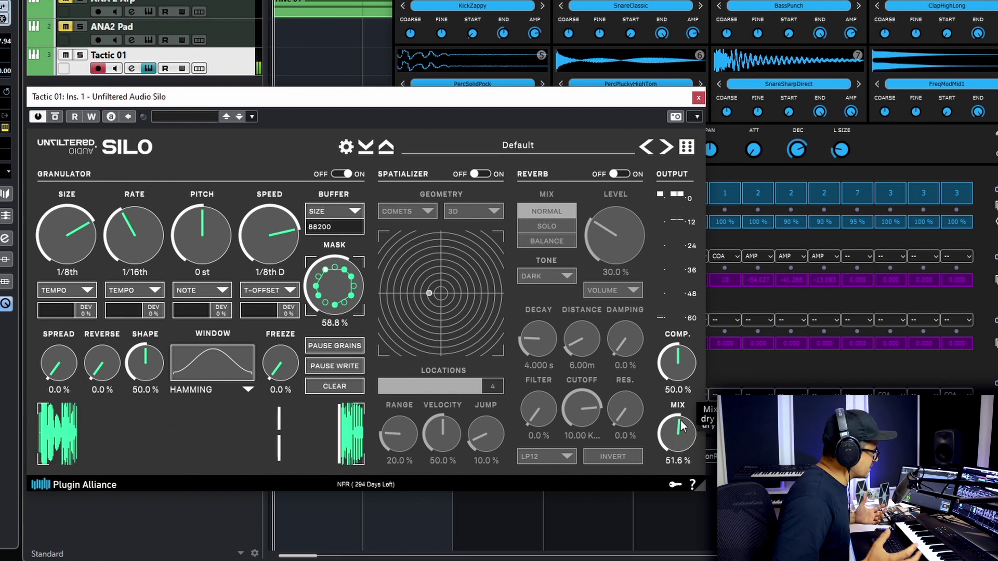
Step: Turn the spatializer back on with the Moons geometry
left_click(488, 175)
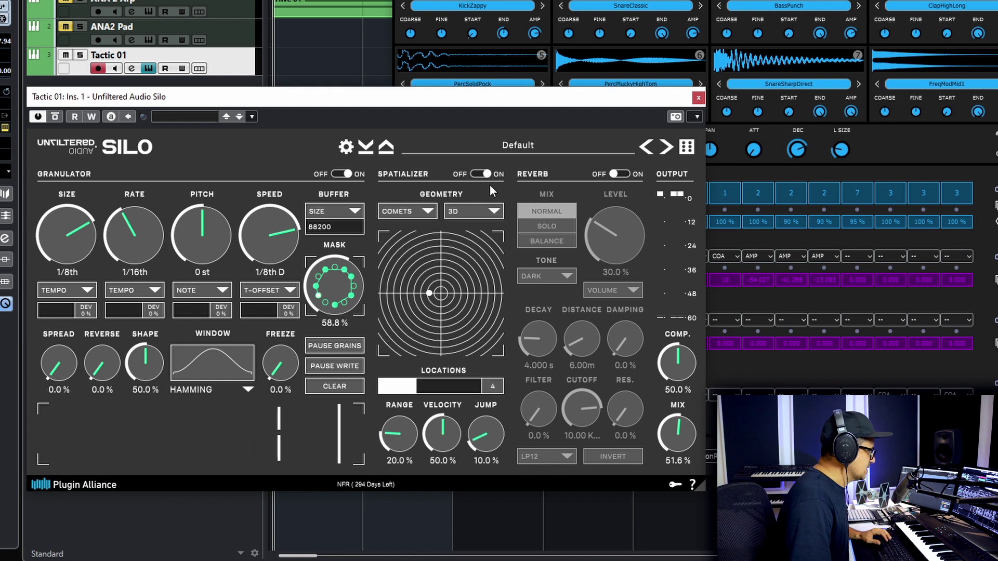
left_click(411, 211)
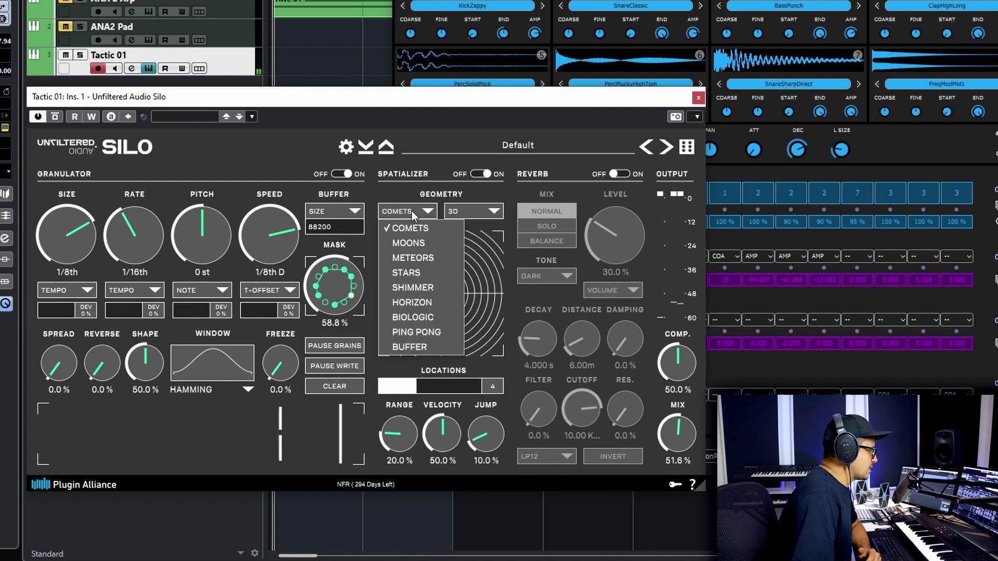
left_click(415, 247)
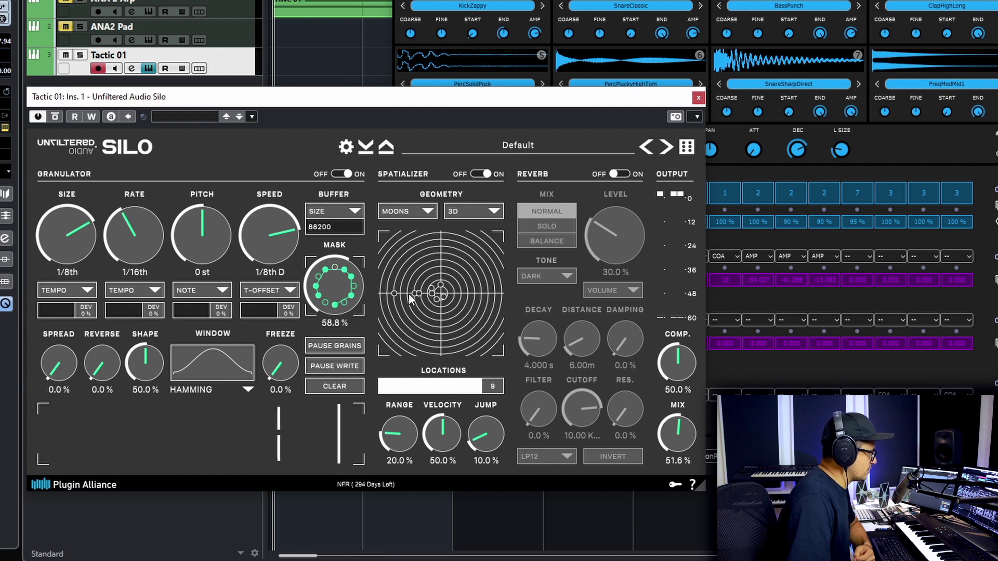
Step: Shape the Moons motion: spatial range 100%, grain velocity 52.8%, jump 36.4%
left_click_drag(434, 417, 433, 438)
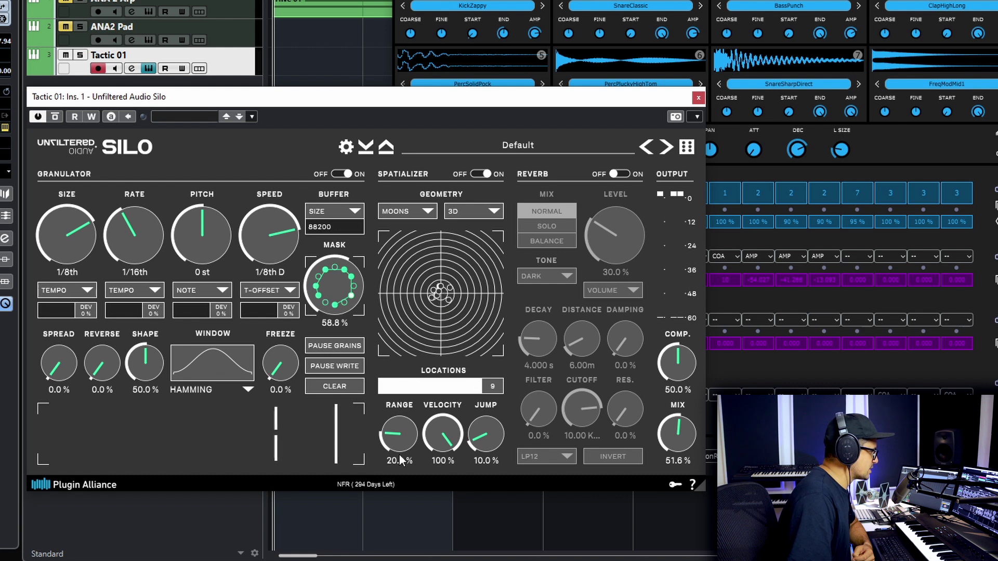
left_click_drag(406, 442, 408, 376)
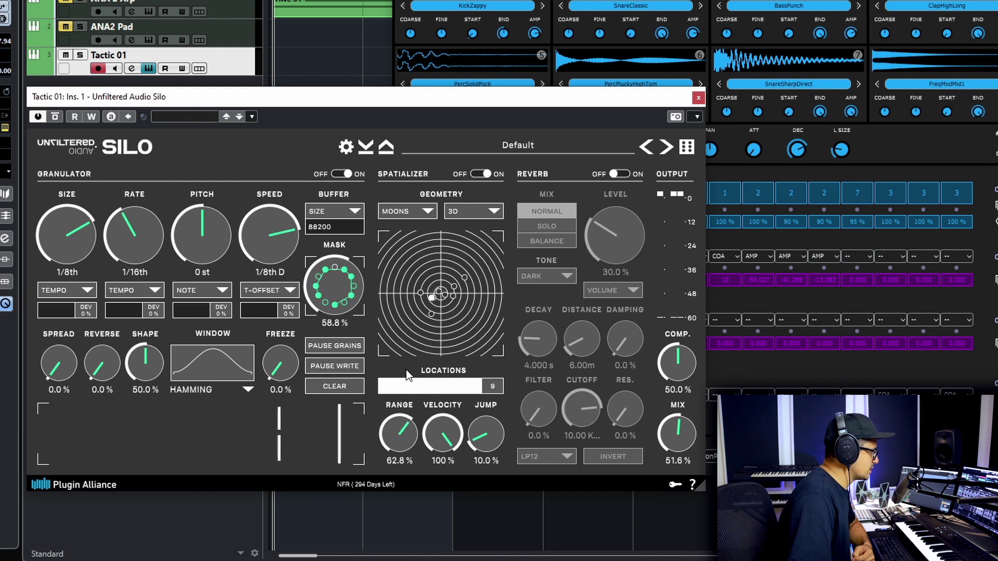
left_click_drag(407, 325, 426, 204)
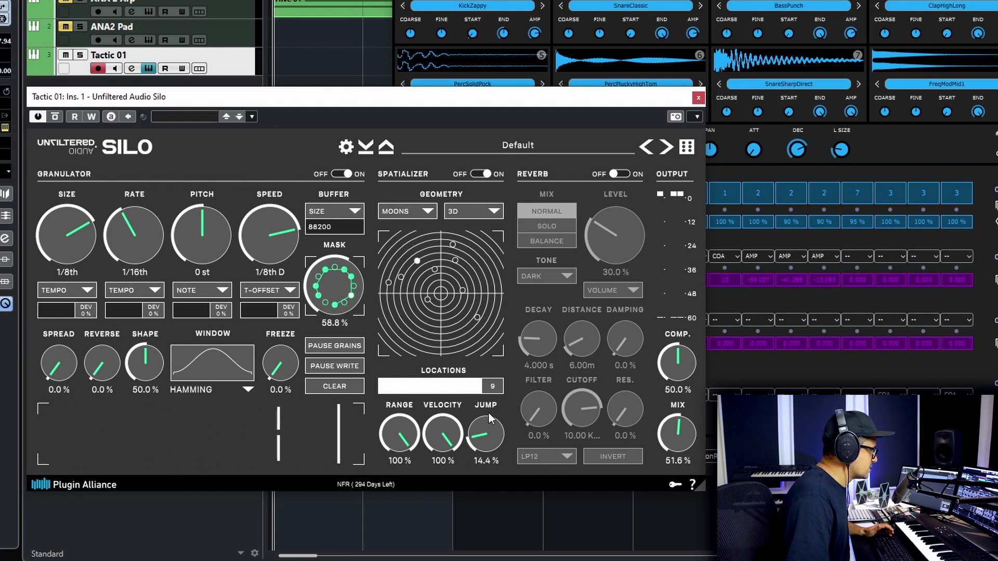
left_click_drag(493, 405, 491, 386)
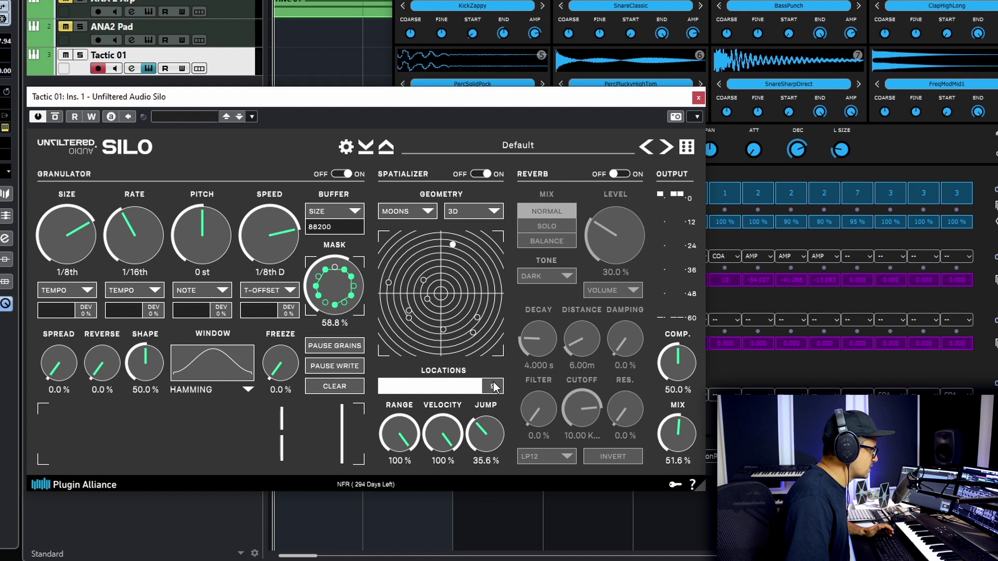
left_click_drag(442, 433, 441, 522)
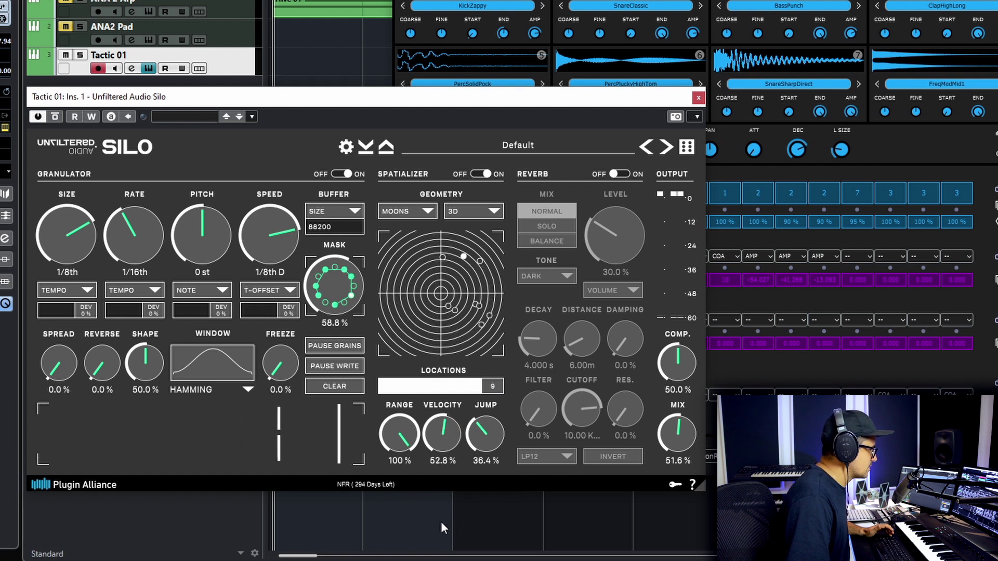
left_click(430, 215)
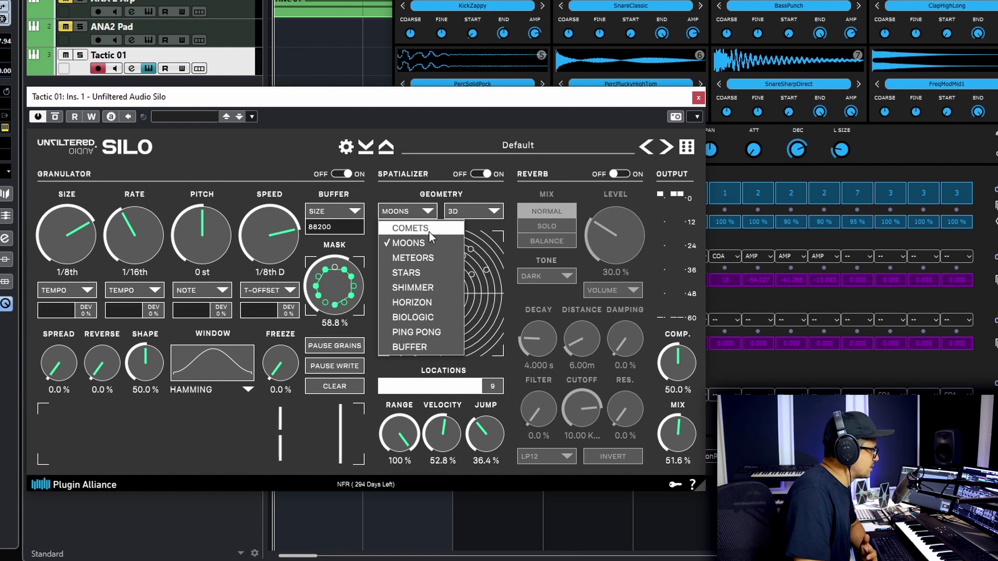
left_click(428, 229)
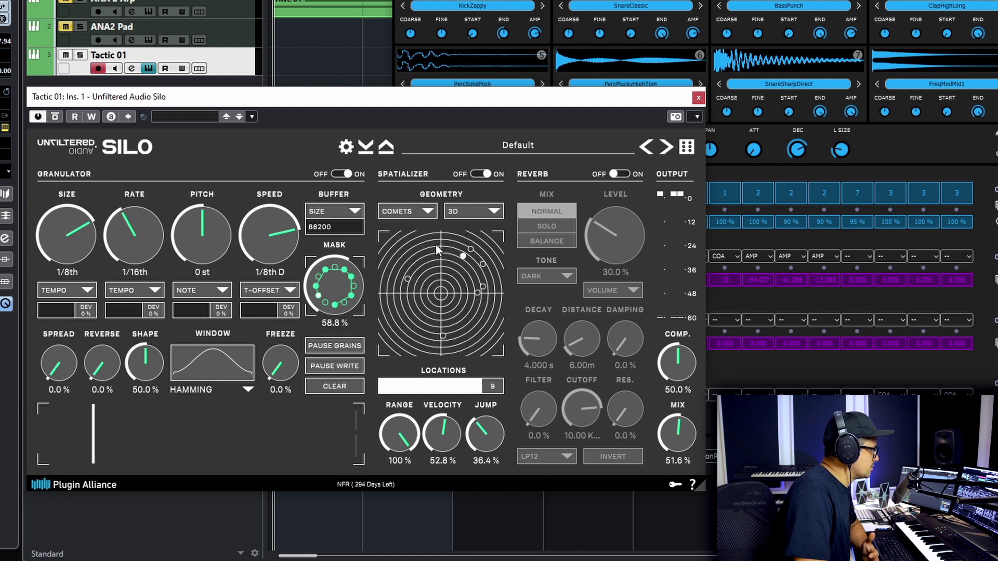
left_click(414, 207)
left_click(411, 273)
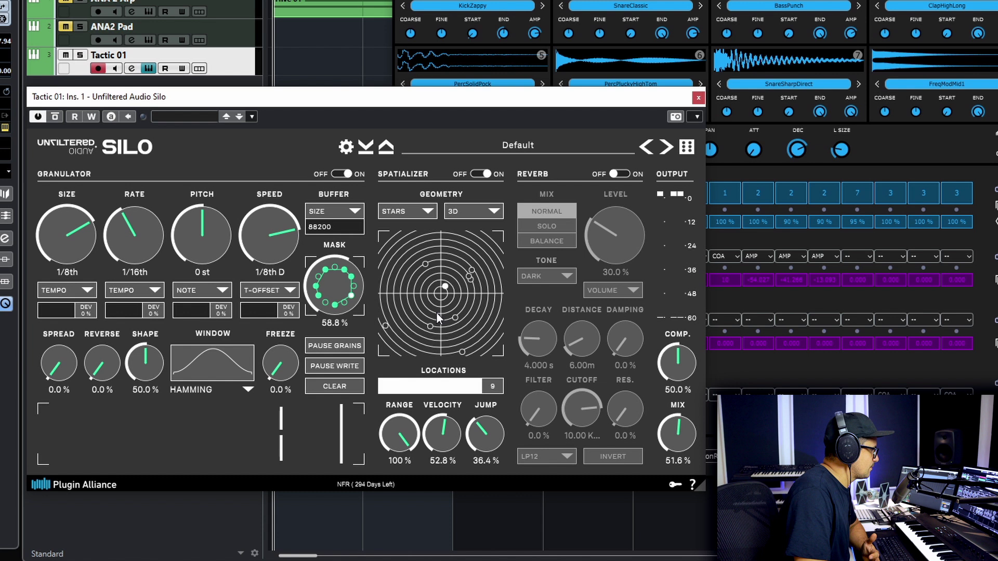
left_click(424, 214)
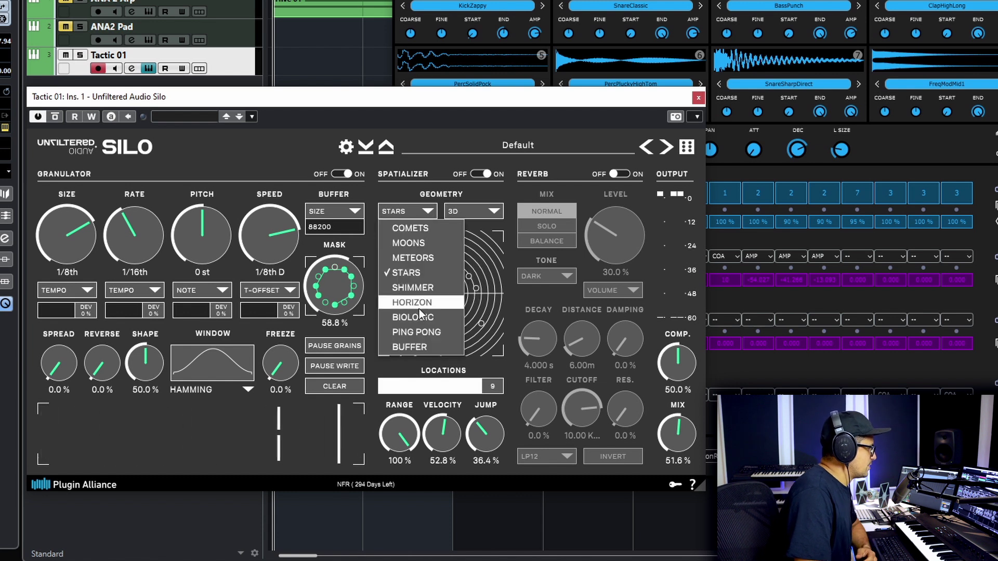
left_click(421, 333)
left_click(413, 211)
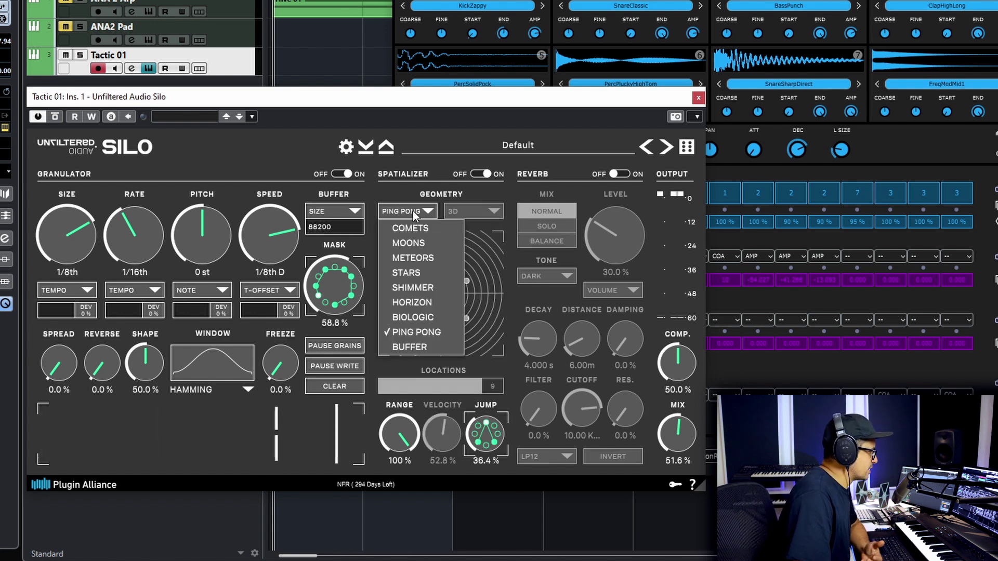
left_click(505, 388)
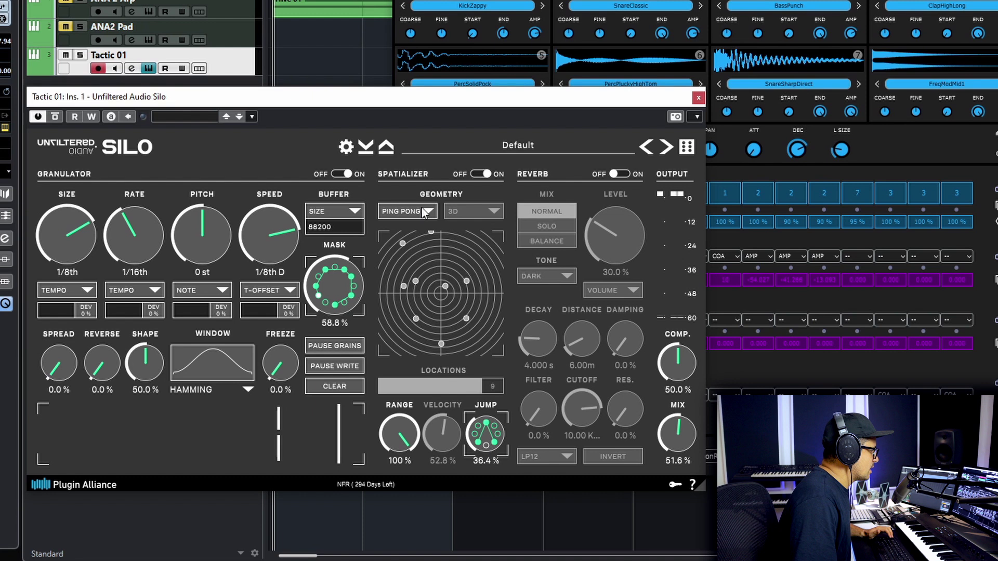
left_click(424, 213)
left_click(410, 343)
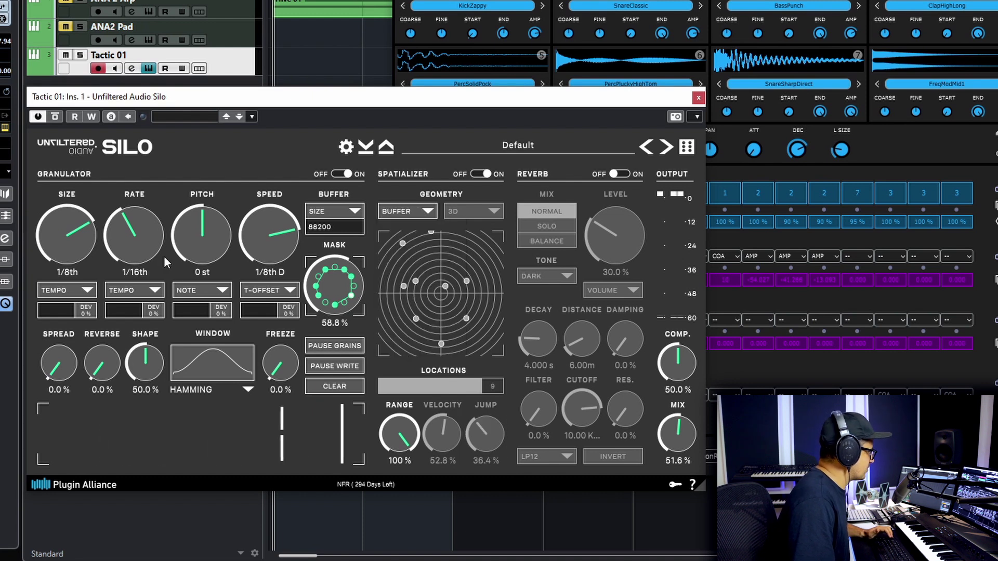
left_click(411, 211)
left_click(419, 245)
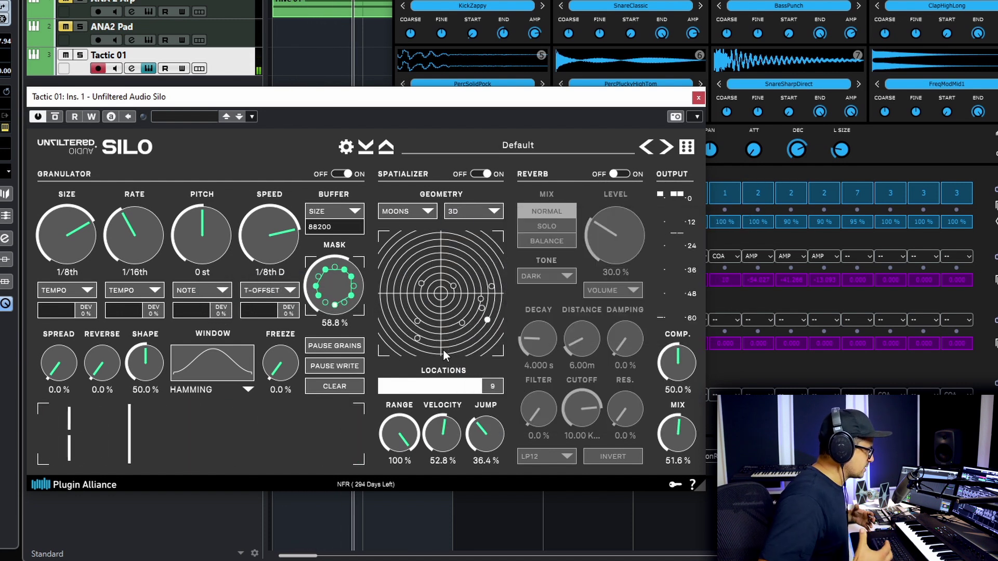
Step: Switch the spatializer mode from 3D to Stereo, then set size 1/4th and rate 1/32nd
left_click(465, 213)
left_click(474, 272)
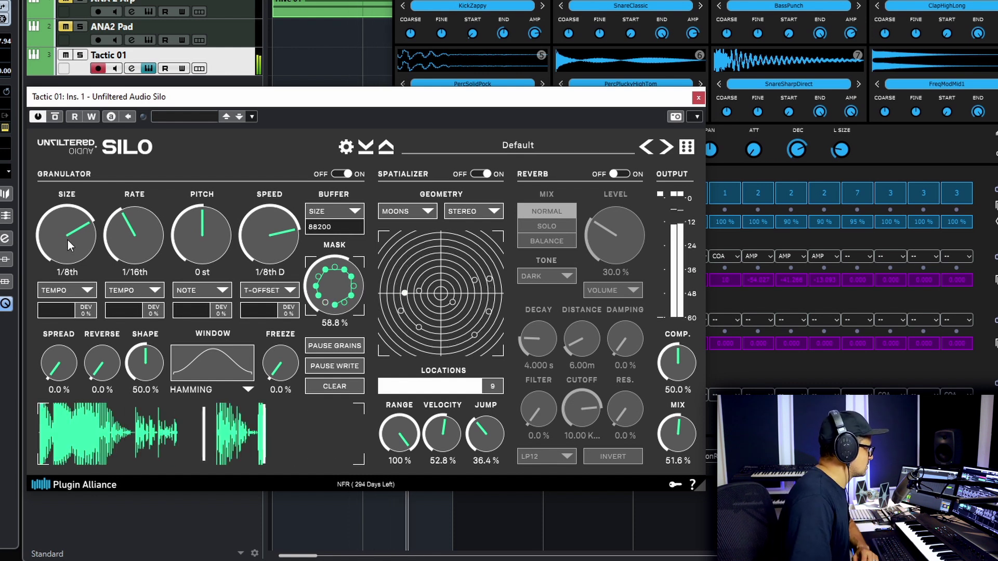
mouse_move(70, 236)
left_mouse_down()
mouse_move(69, 248)
mouse_move(76, 229)
left_mouse_up()
left_click_drag(142, 249, 145, 236)
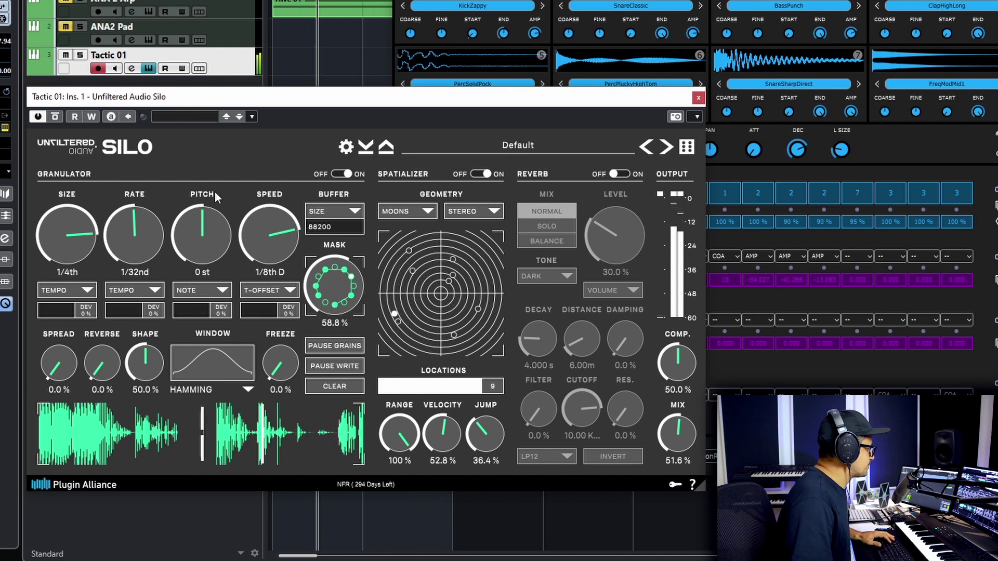
Step: Switch the reverb on and shorten its decay and distance to 0.10m
left_click(629, 173)
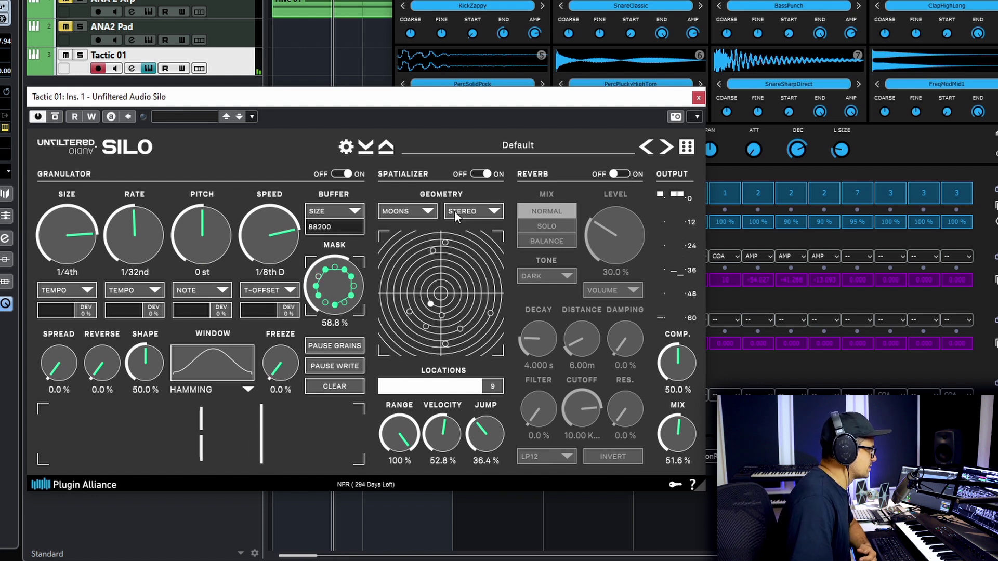
left_click(625, 174)
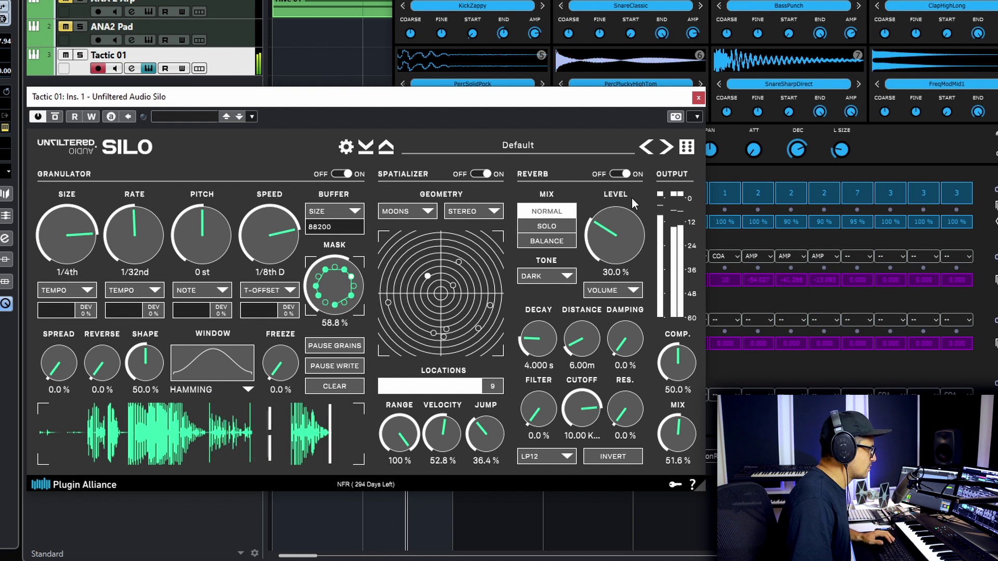
left_click_drag(538, 338, 628, 354)
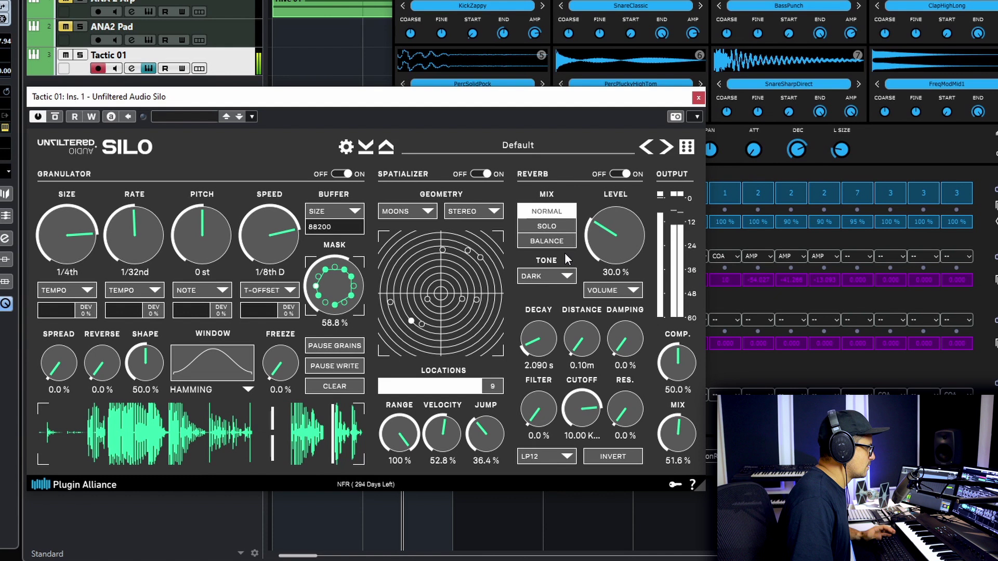
Step: Audition Glitter, Flutter and Hollow tones, return to Dark, set decay 2.010 s and level 0%
left_click(546, 281)
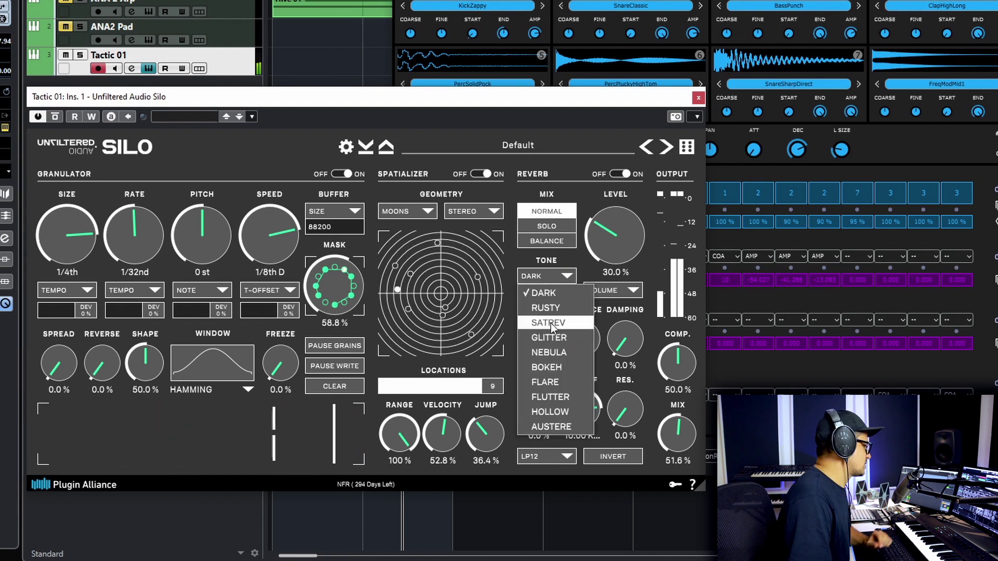
left_click(552, 338)
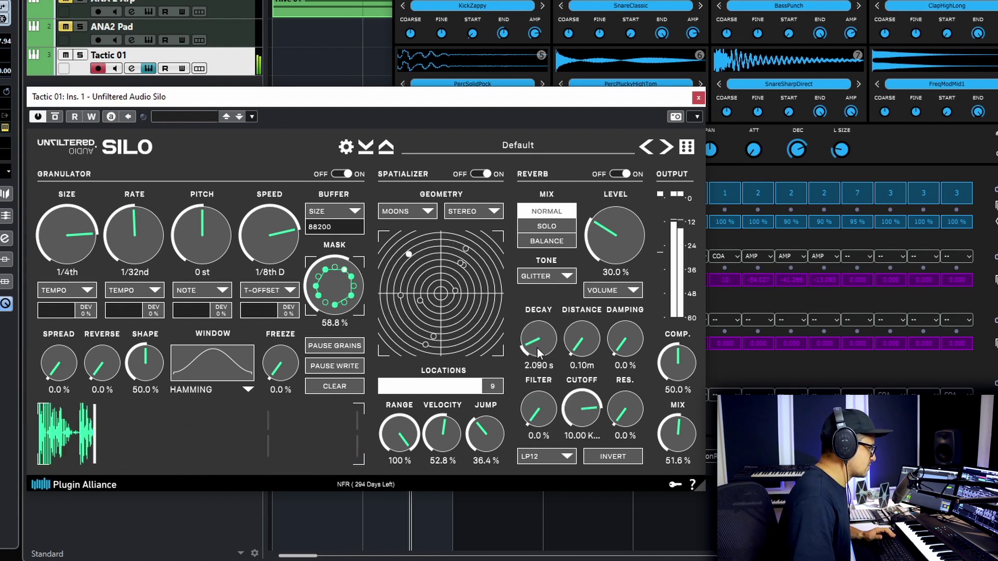
left_click(551, 275)
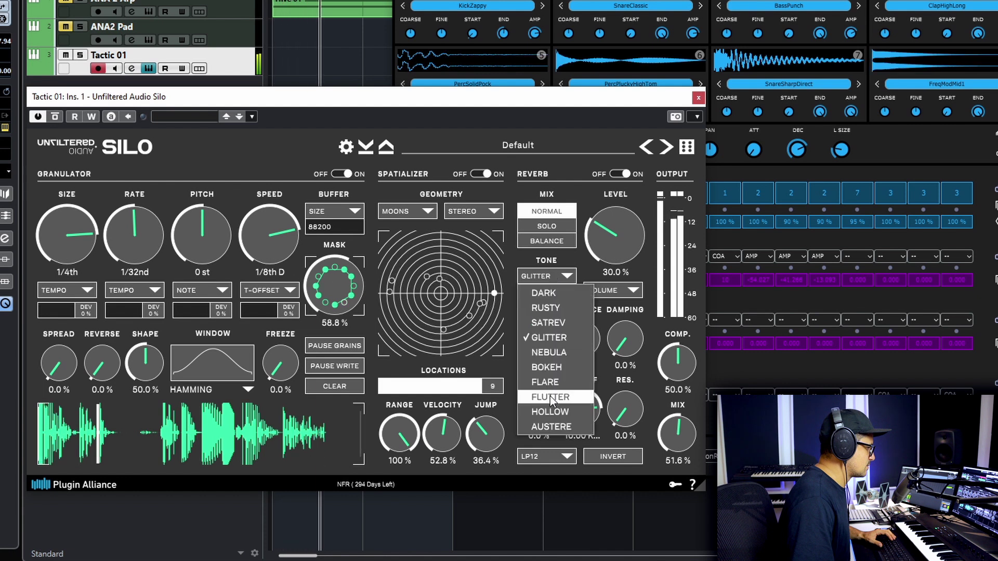
left_click(552, 393)
left_click(547, 275)
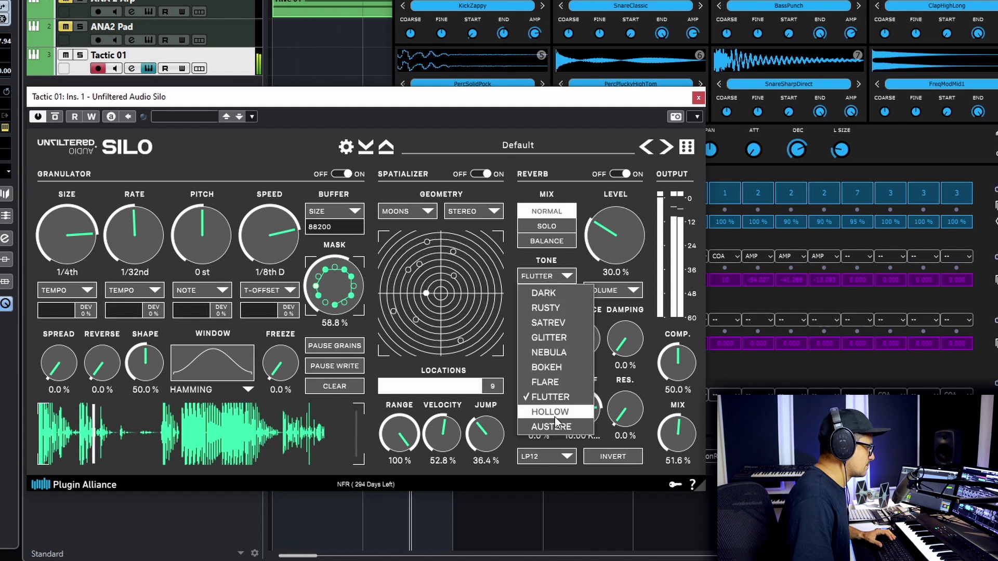
left_click(553, 415)
left_click(543, 276)
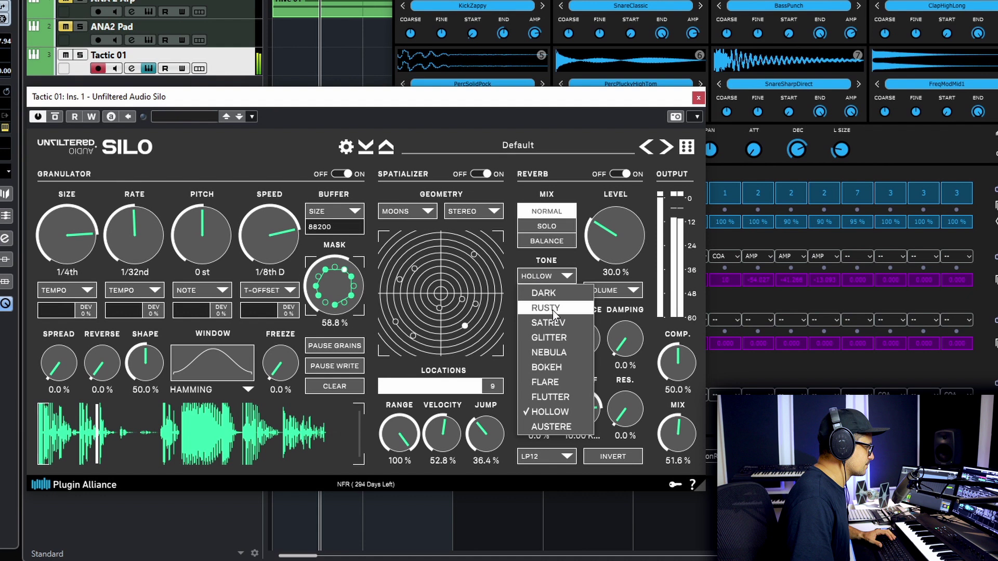
left_click(550, 293)
left_click_drag(538, 339, 535, 380)
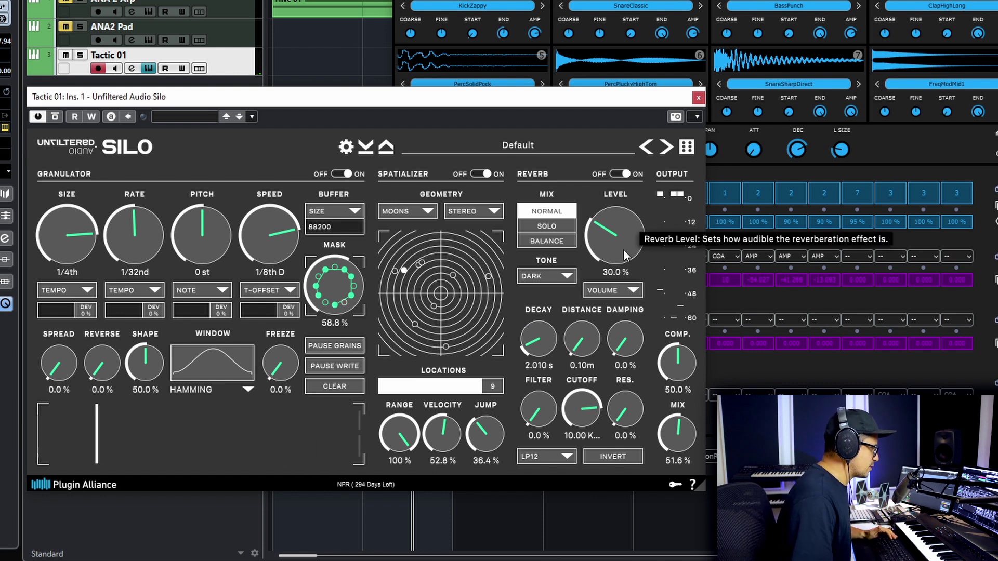
left_click_drag(618, 256, 616, 283)
Step: Drive the reverb level by CHANCE at 6.0% and give the reverb a 4.159 s decay
left_click(613, 290)
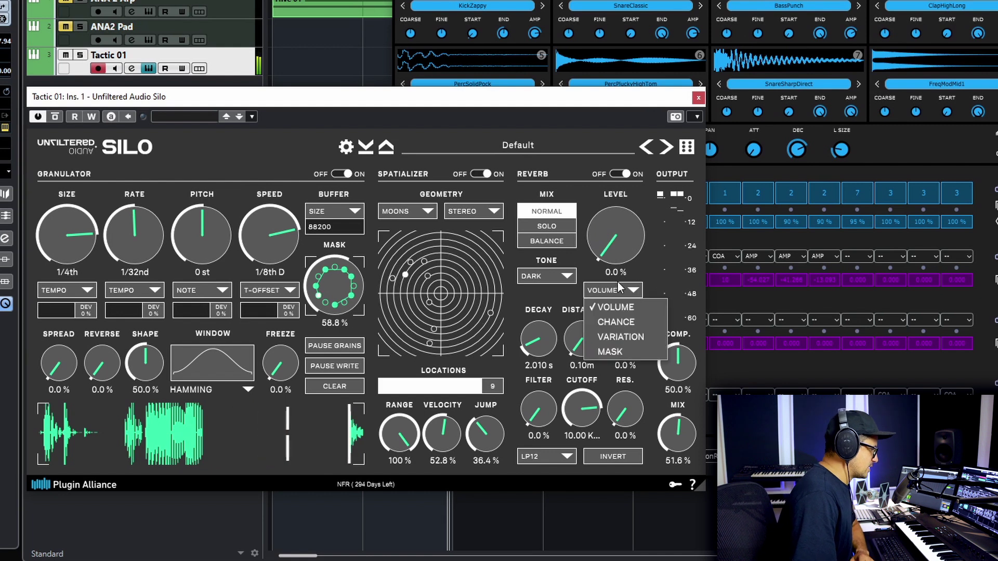
left_click(592, 322)
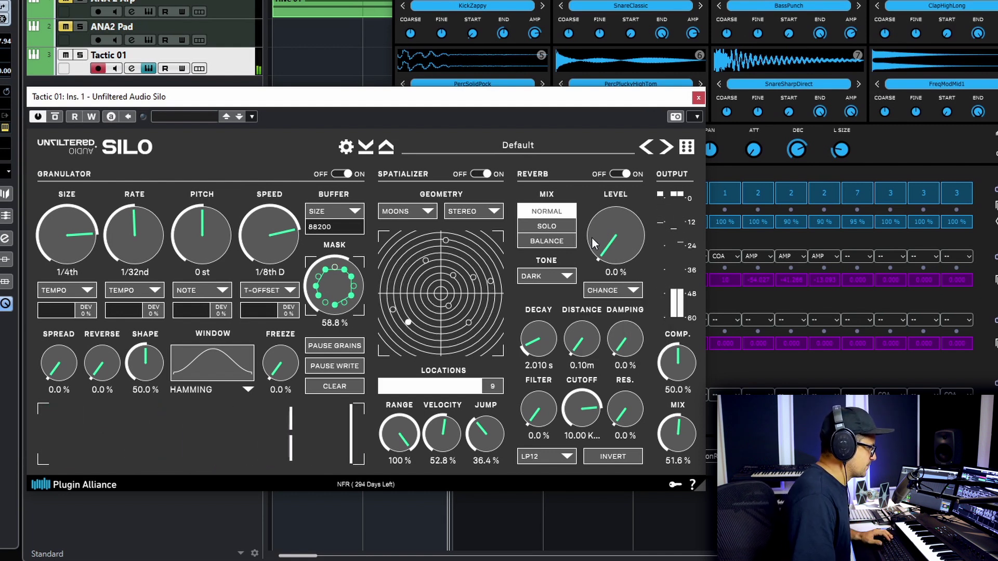
left_click_drag(619, 258, 626, 227)
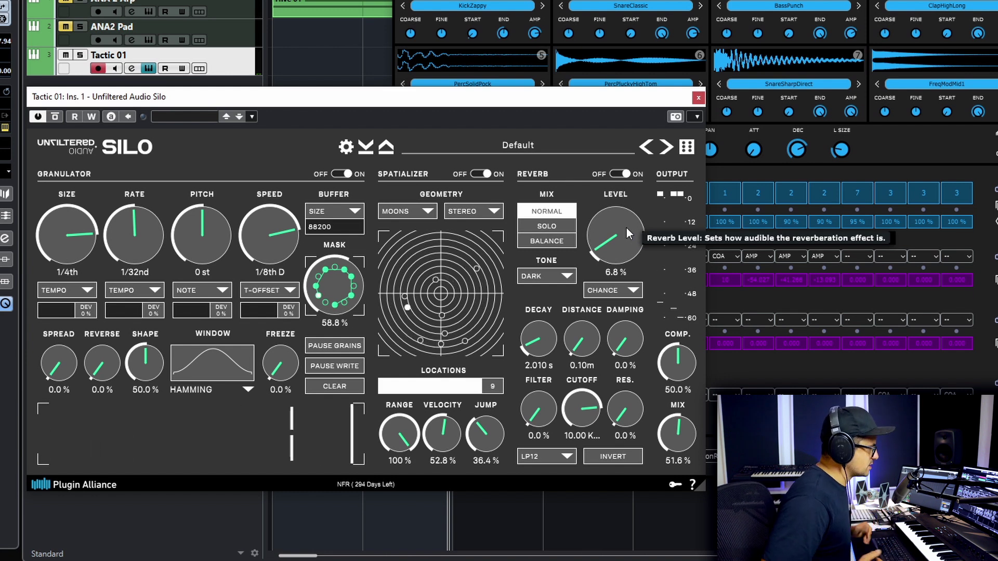
mouse_move(641, 236)
left_mouse_down()
mouse_move(636, 251)
mouse_move(634, 238)
left_mouse_up()
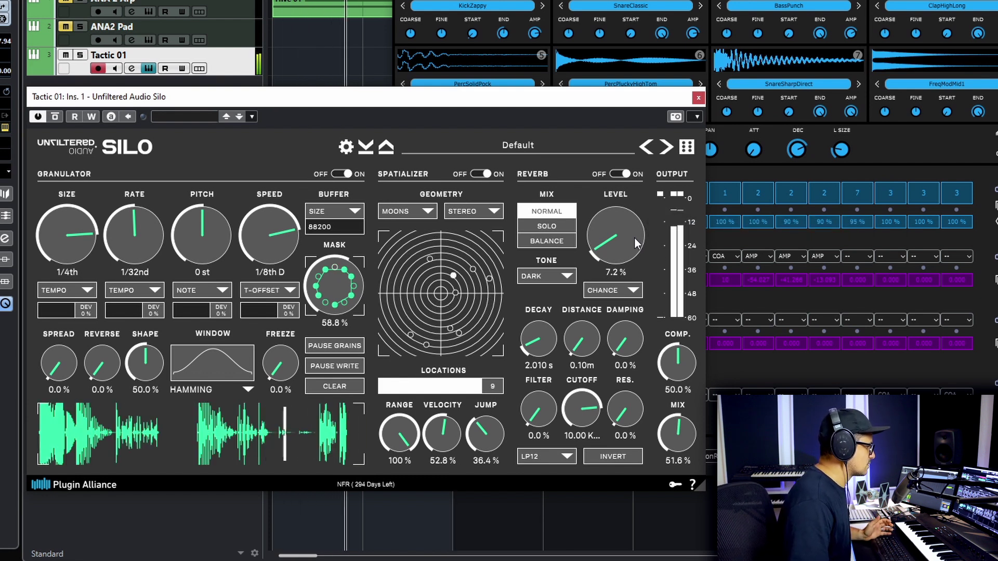
left_click_drag(634, 237, 639, 206)
left_click_drag(539, 338, 557, 318)
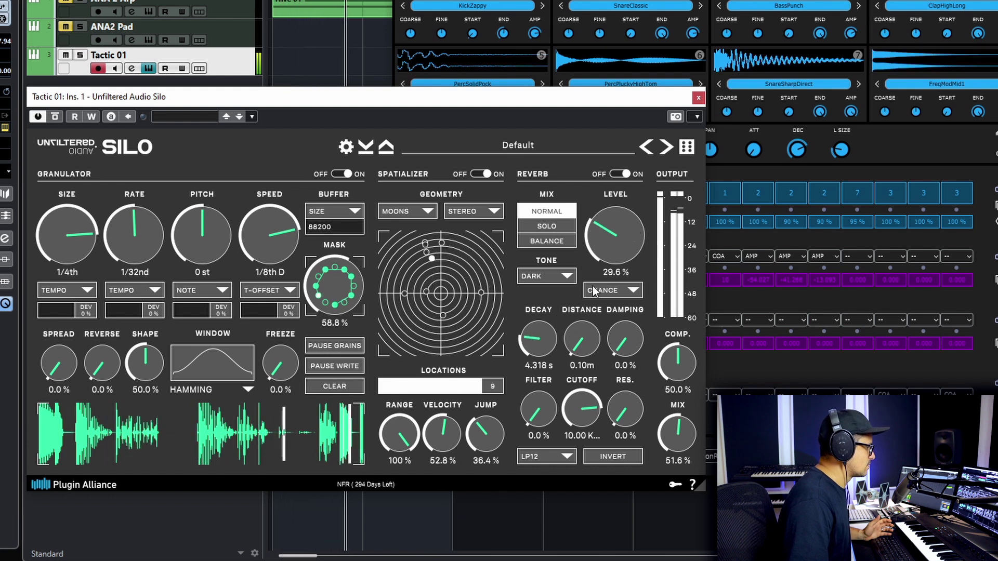
left_click_drag(606, 252, 595, 320)
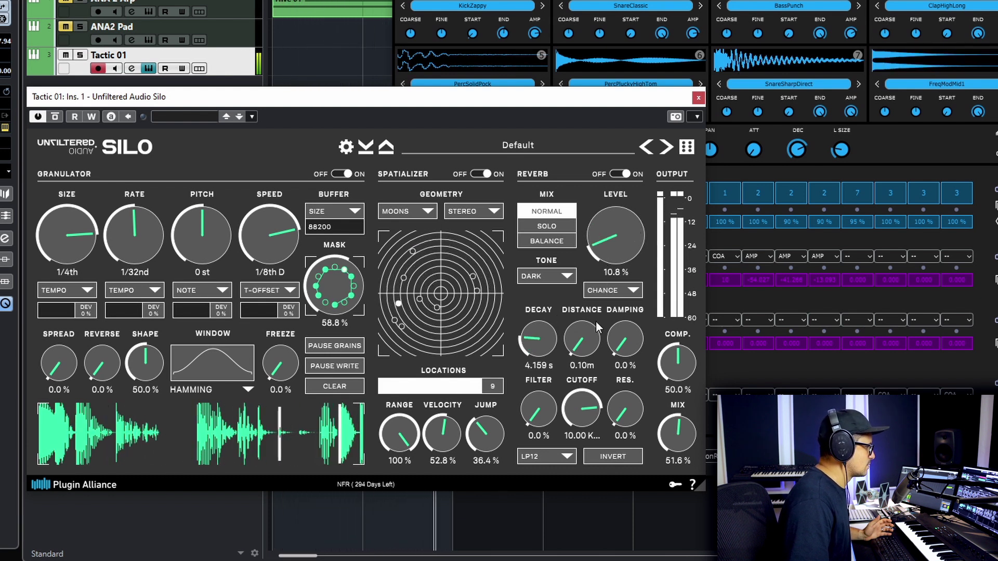
left_click_drag(614, 240, 615, 263)
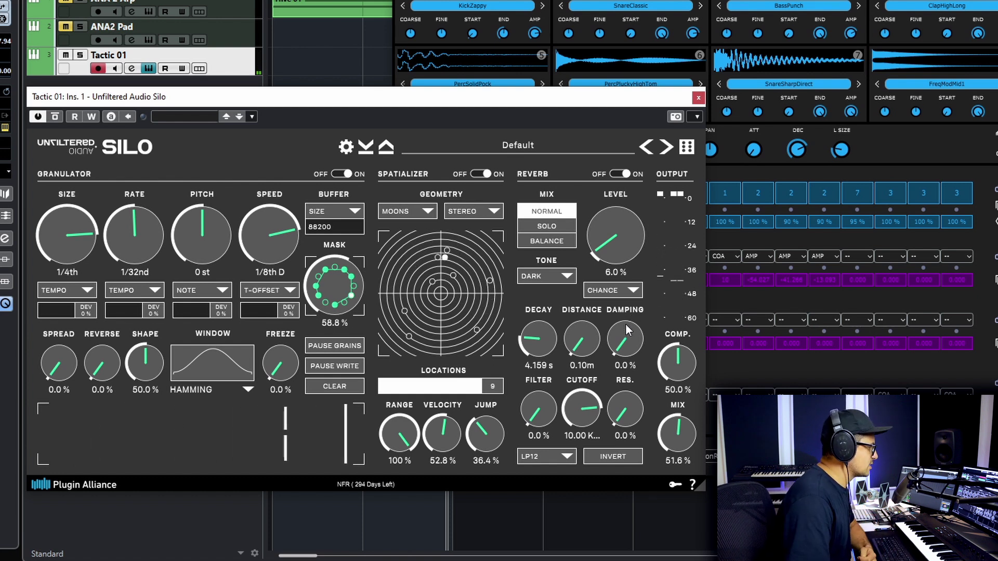
Step: Switch the reverb level source to MASK and pull the level down to 3.6%
left_click(609, 291)
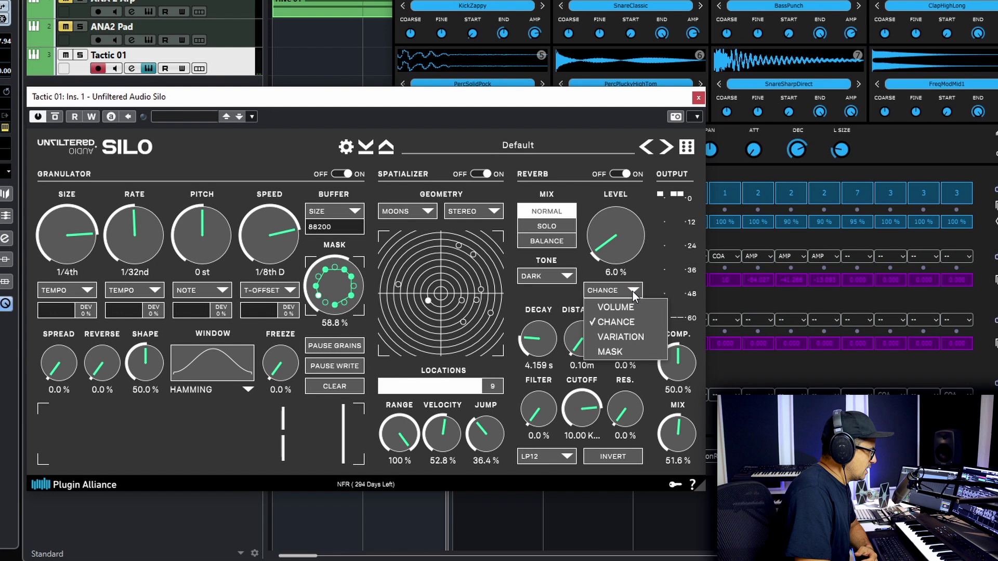
left_click(631, 352)
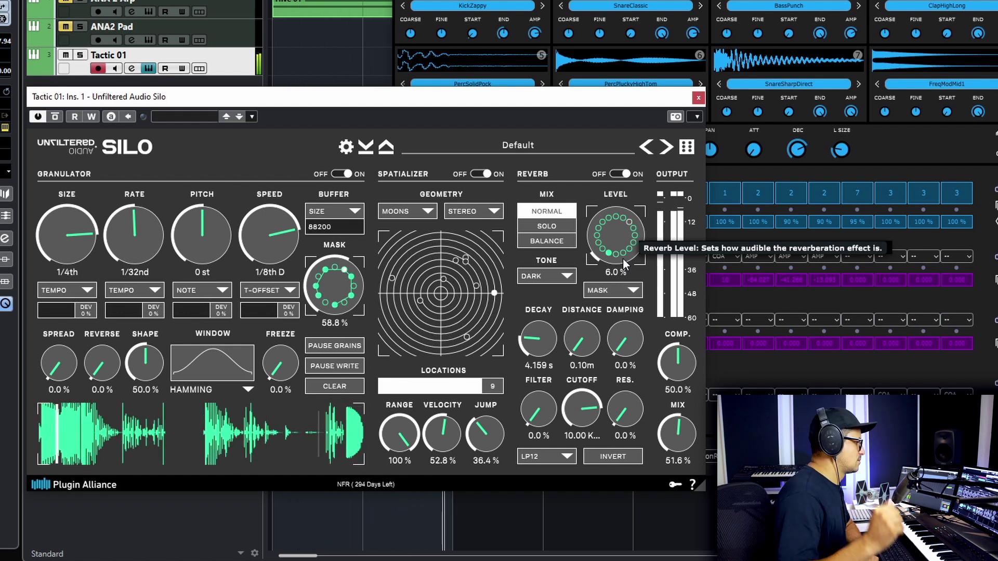
left_click_drag(634, 236, 632, 265)
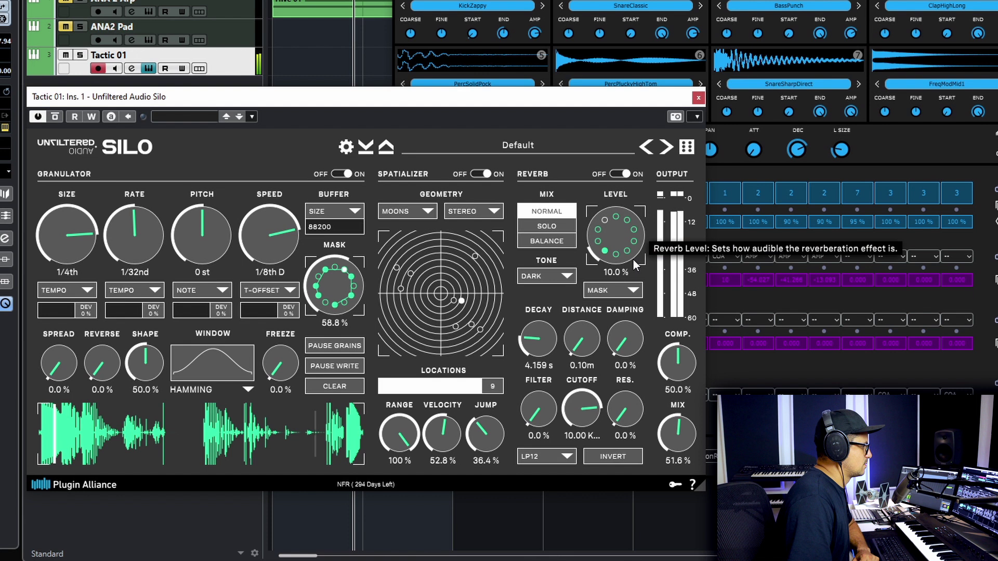
left_click_drag(630, 259, 628, 260)
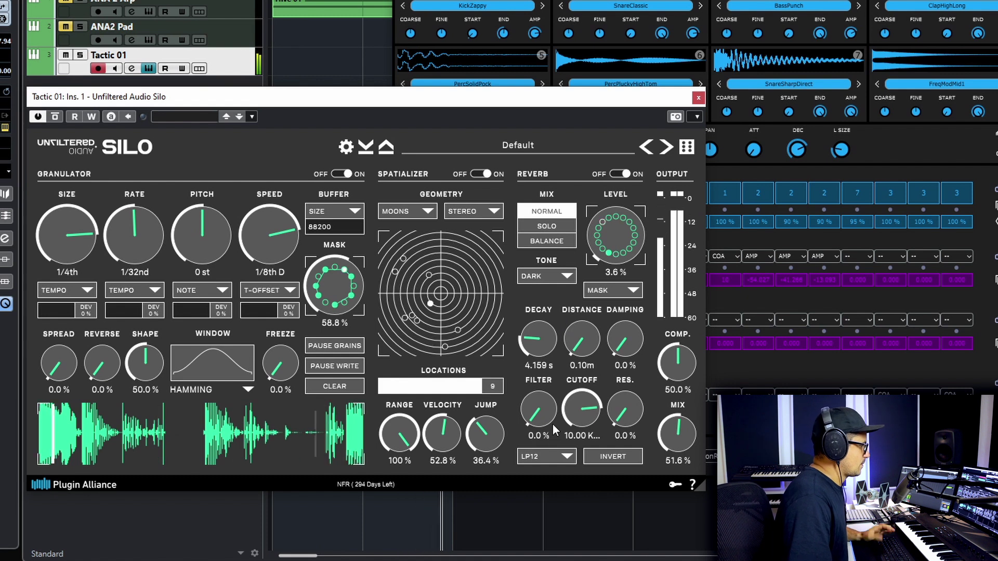
Step: Set the reverb FILTER to 100%, resonance to 66.8% and cutoff to 1.69 kHz
left_click_drag(553, 423, 553, 359)
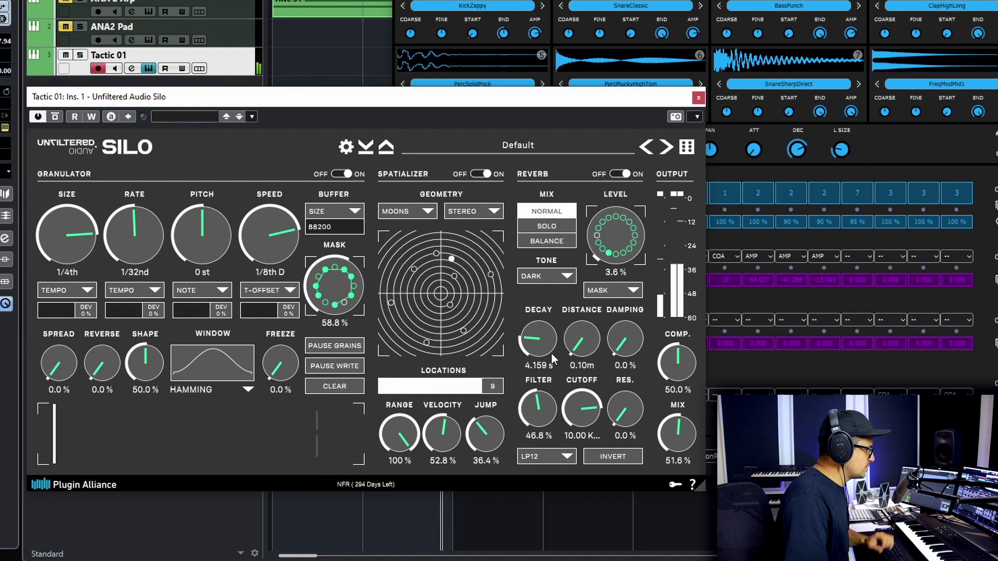
left_click_drag(616, 414, 647, 307)
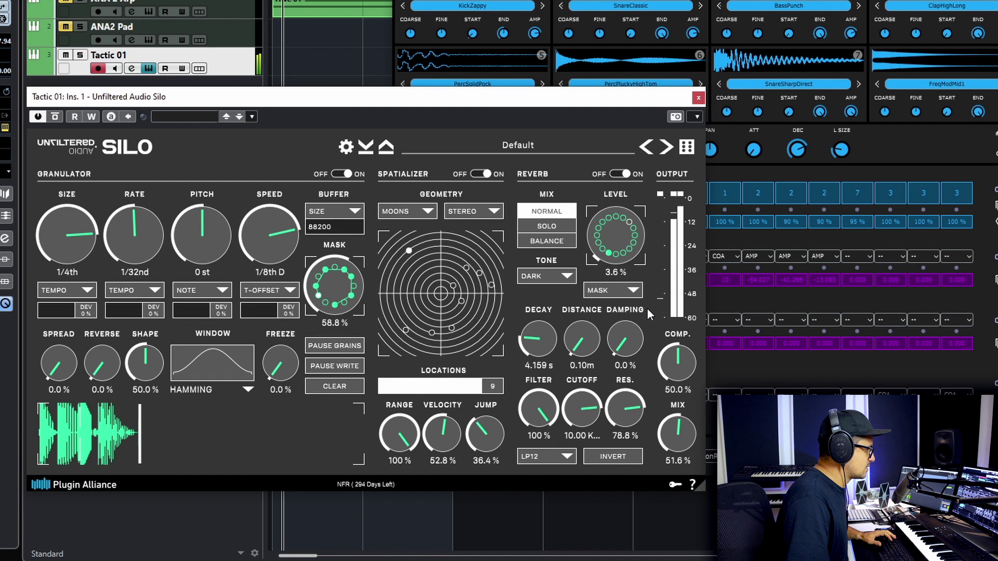
left_click_drag(582, 410, 588, 459)
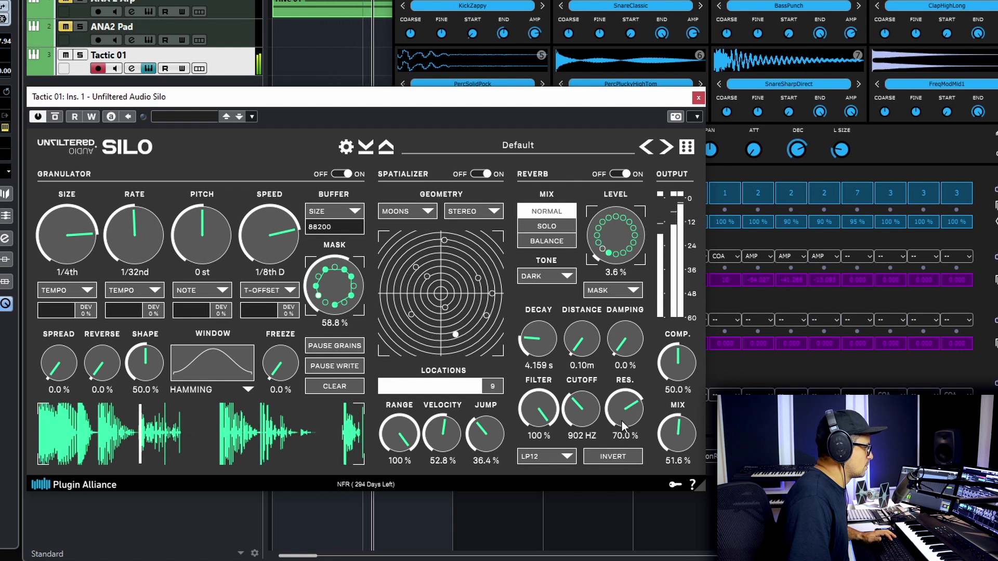
left_click_drag(622, 421, 576, 408)
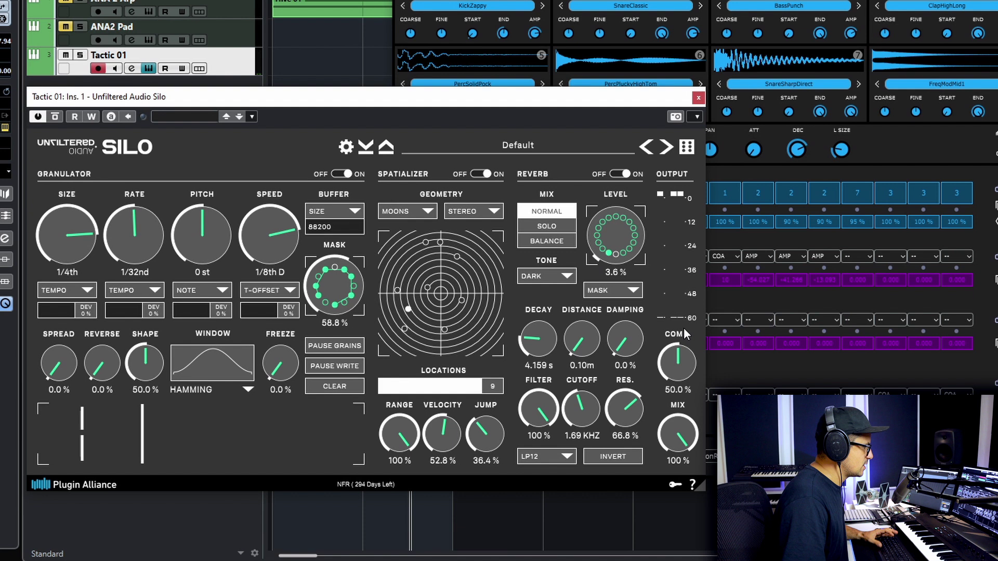
Step: Raise output COMP to 100% and lower the output MIX to 49.2%
left_click_drag(681, 377, 698, 288)
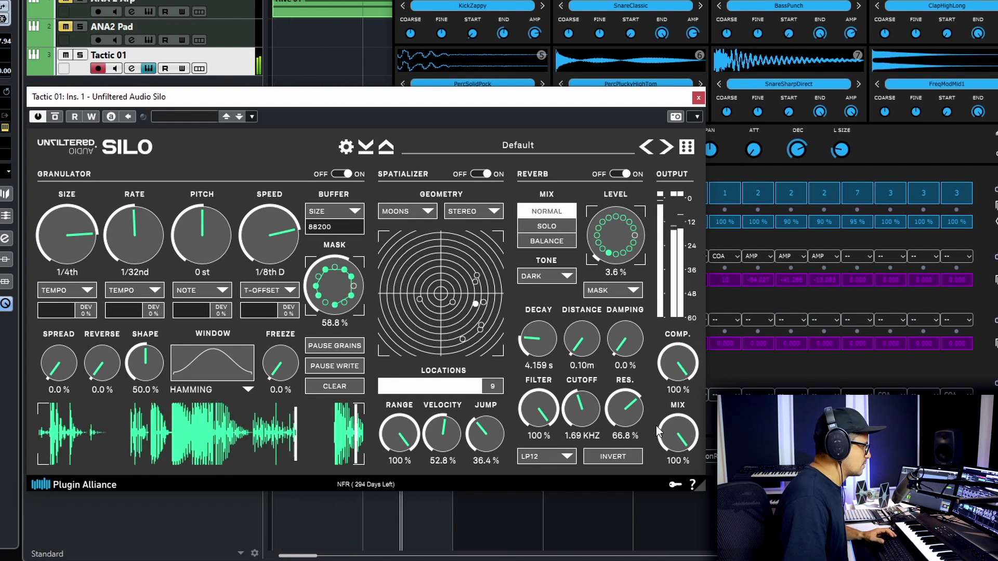
left_click_drag(669, 432, 675, 505)
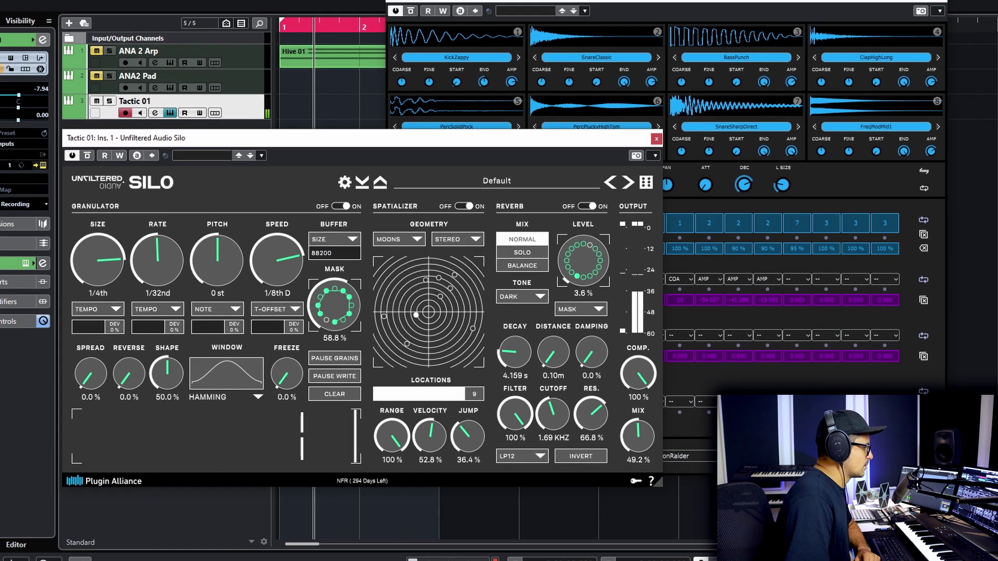
Step: Step Tactic past Arpeggi8 and AssemblyInstructions, then load Silo's Default preset with reverb off
left_click(806, 458)
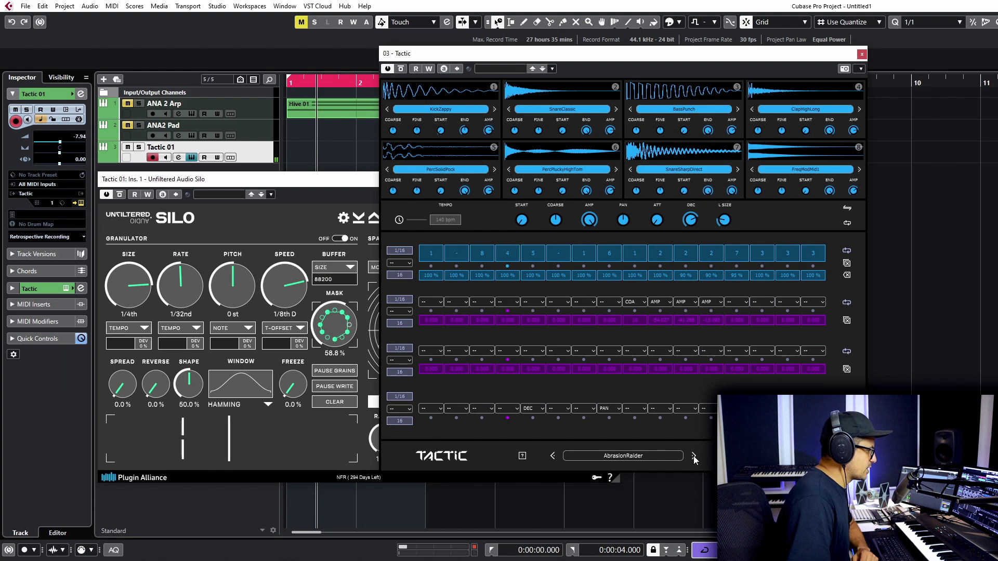
left_click(694, 456)
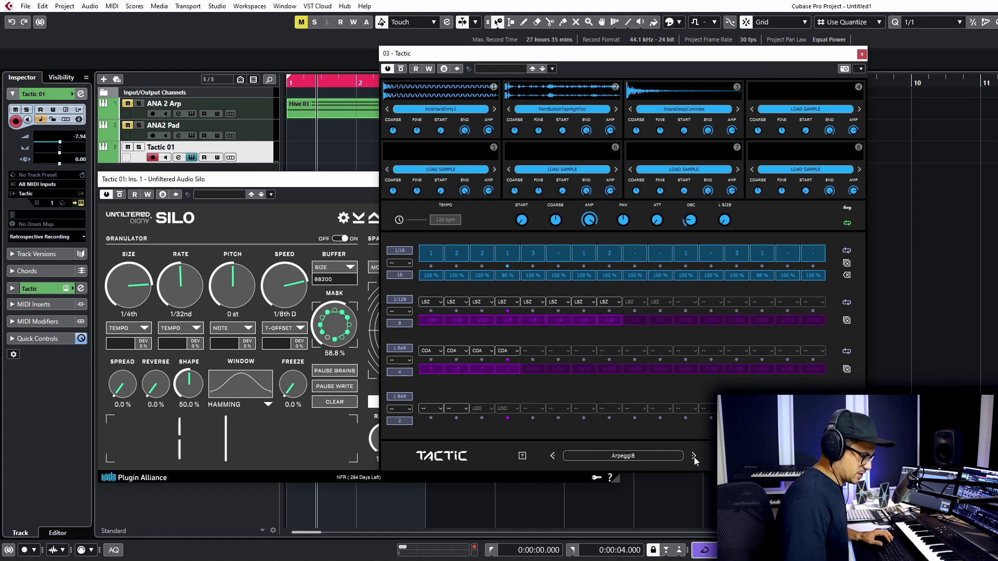
left_click(694, 456)
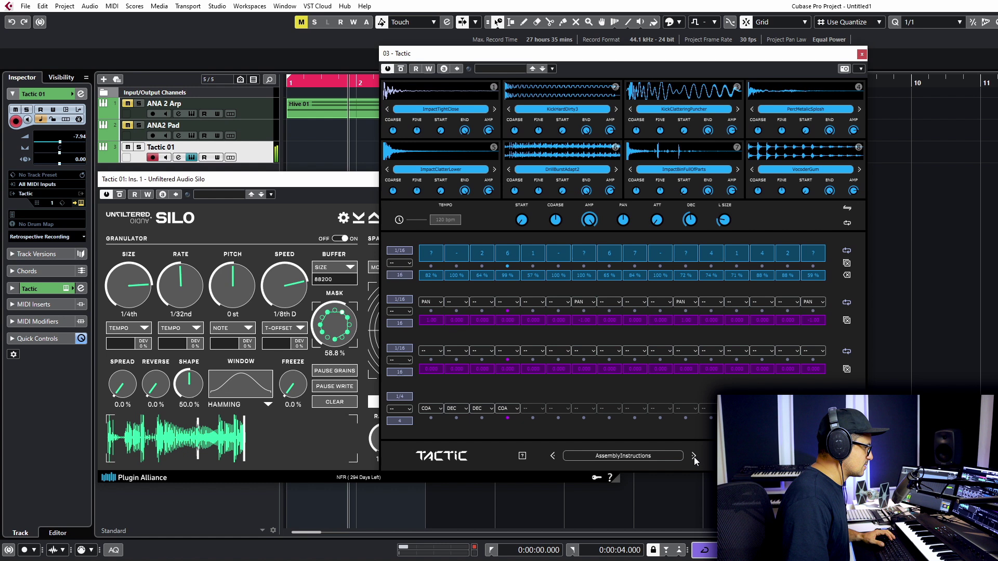
left_click(693, 457)
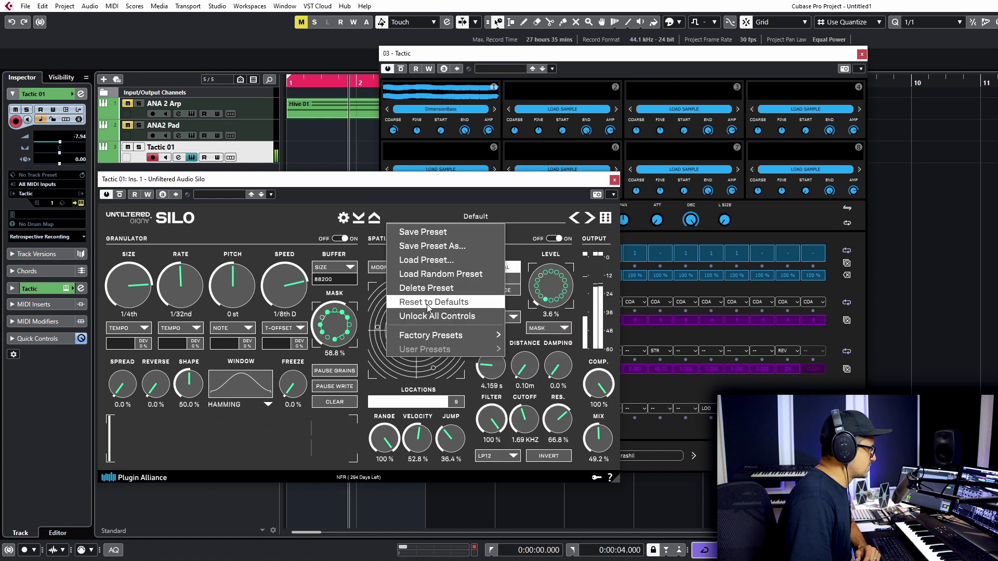
left_click(450, 296)
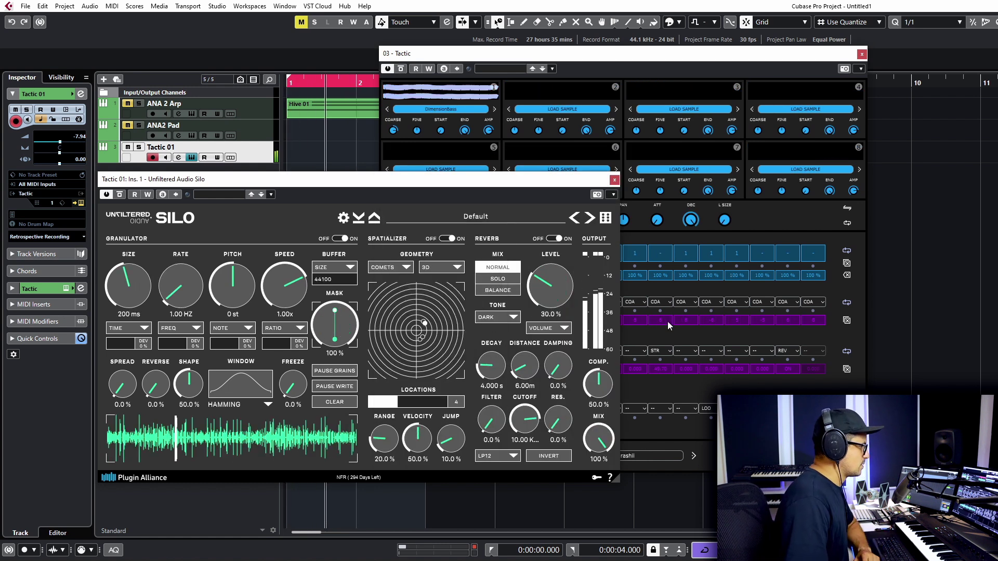
left_click(552, 238)
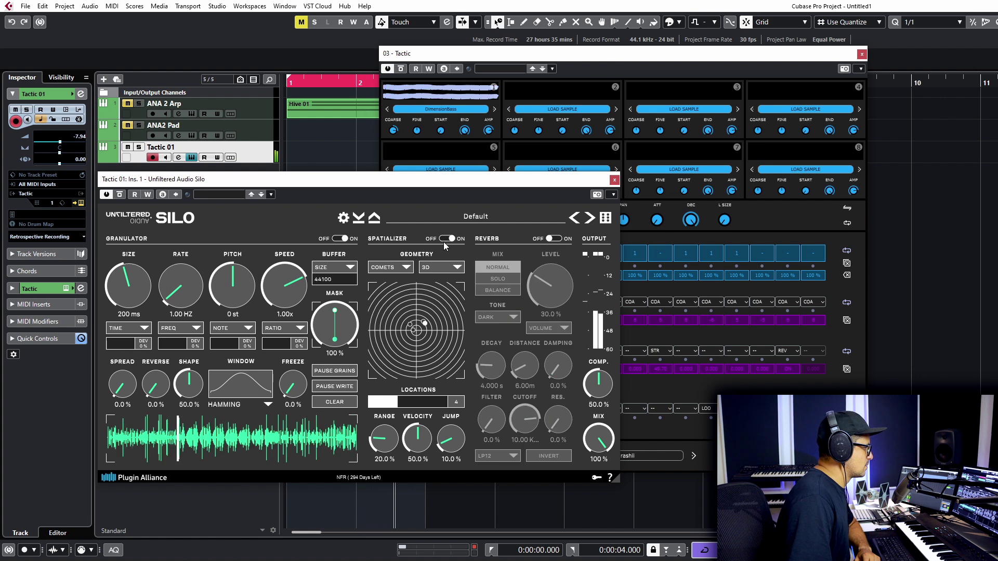
Step: Keep stepping through Tactic's drum presets until DreamSquidMotif is loaded
left_click(694, 456)
left_click(243, 270)
left_click(693, 456)
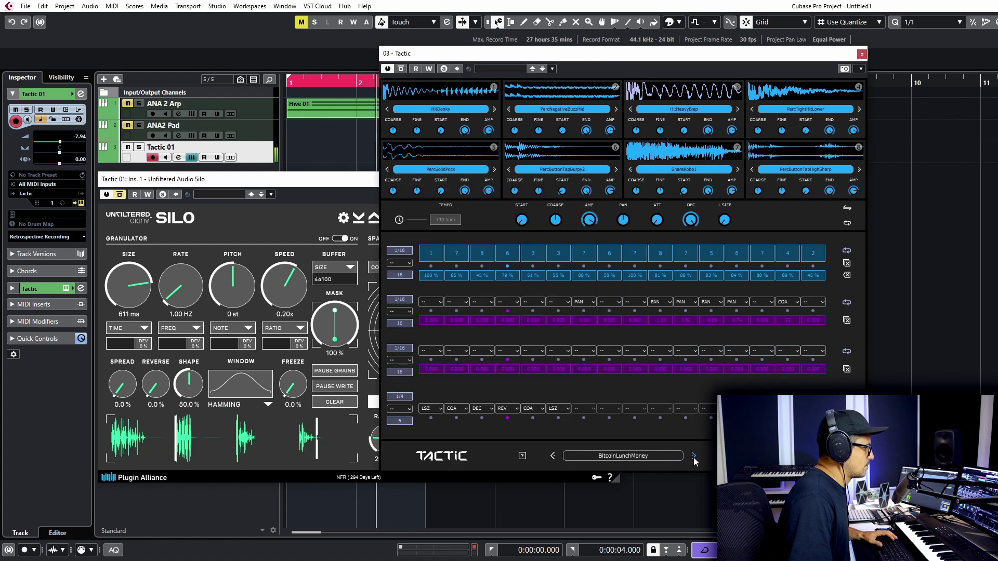
left_click(693, 457)
left_click(693, 456)
left_click(693, 456)
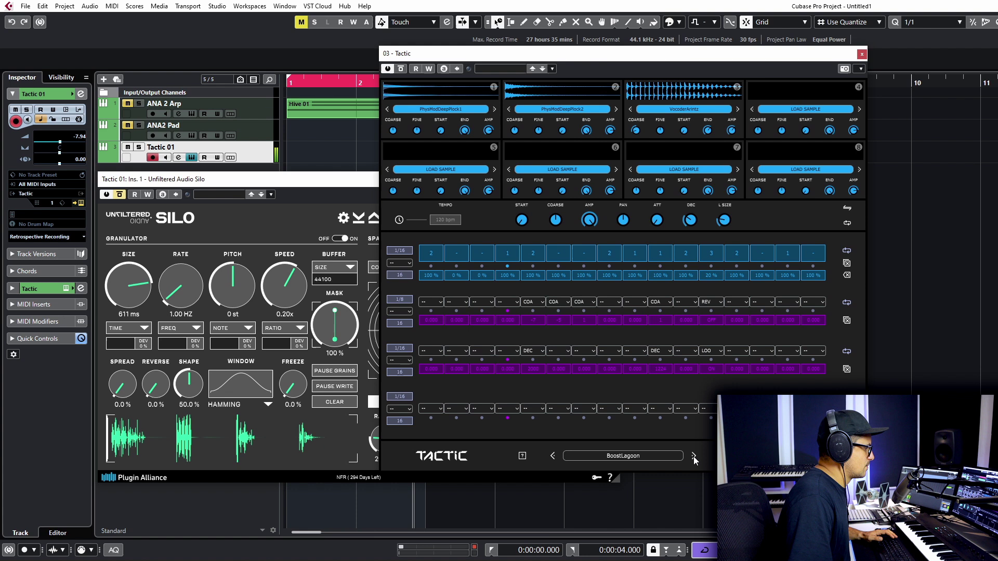
left_click(693, 457)
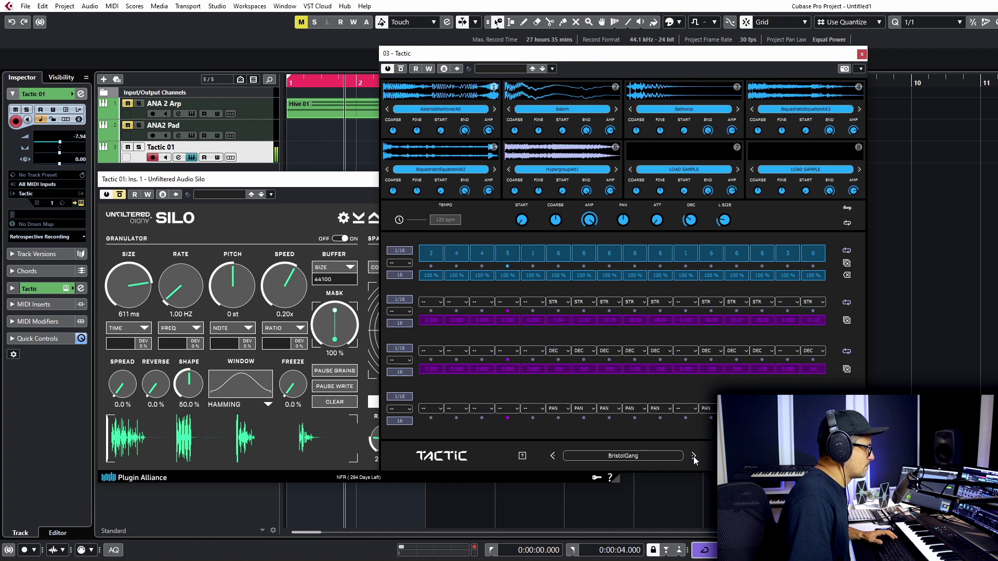
left_click(693, 457)
left_click(694, 457)
left_click(693, 456)
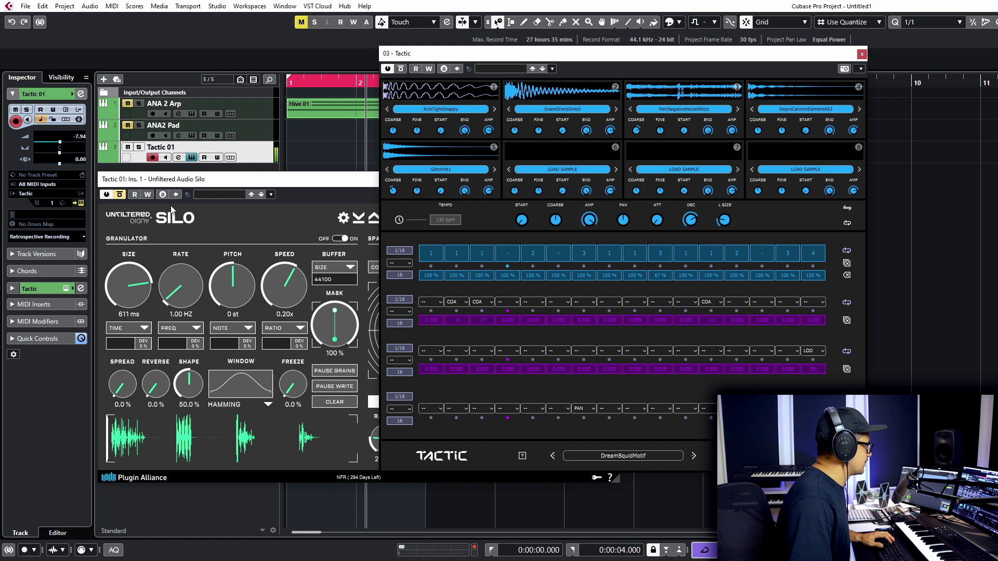
left_click(281, 171)
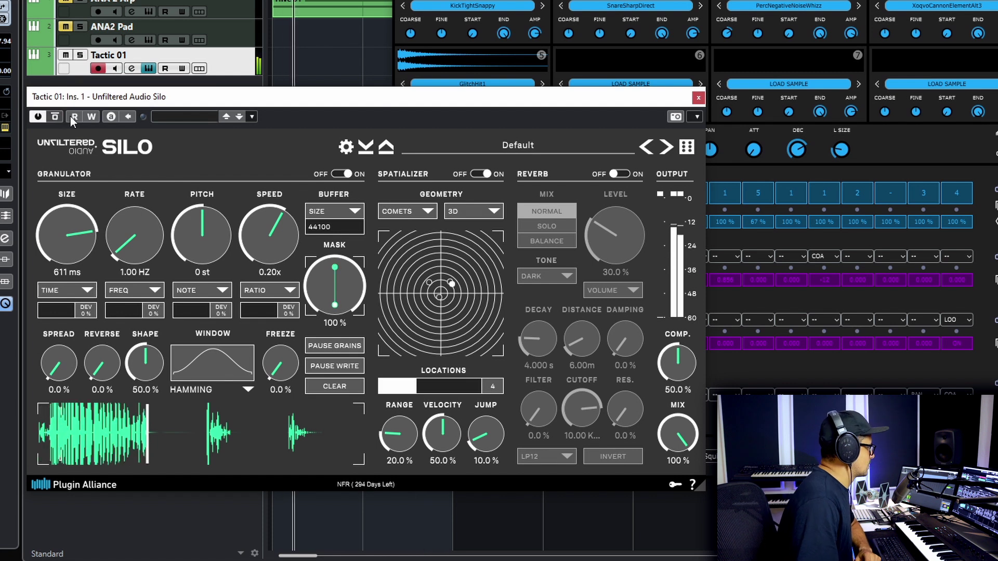
Step: Set grain SIZE to 516 ms, PITCH to -24 st and RATE to 68.7 Hz
left_click_drag(67, 235, 86, 323)
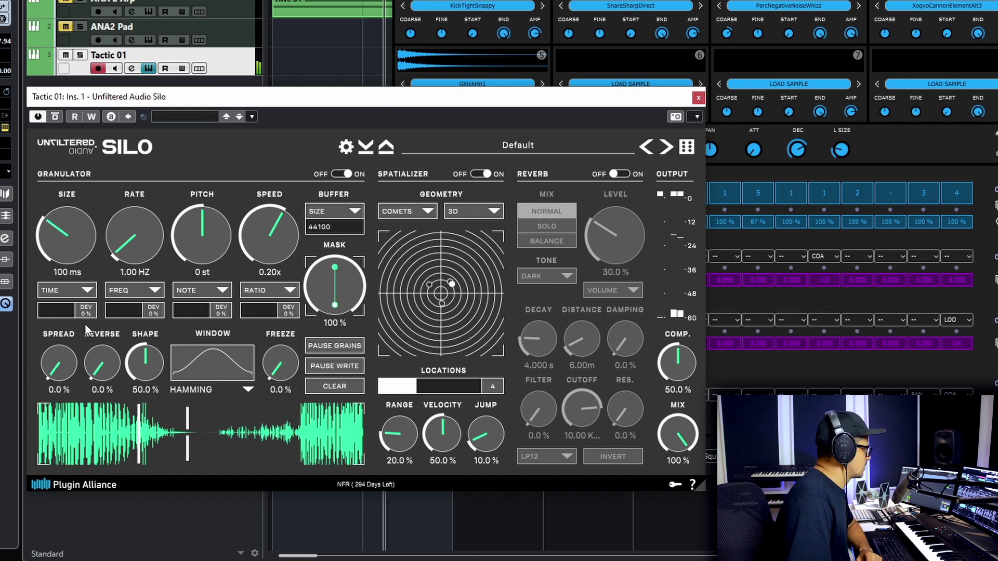
left_click_drag(65, 231, 177, 150)
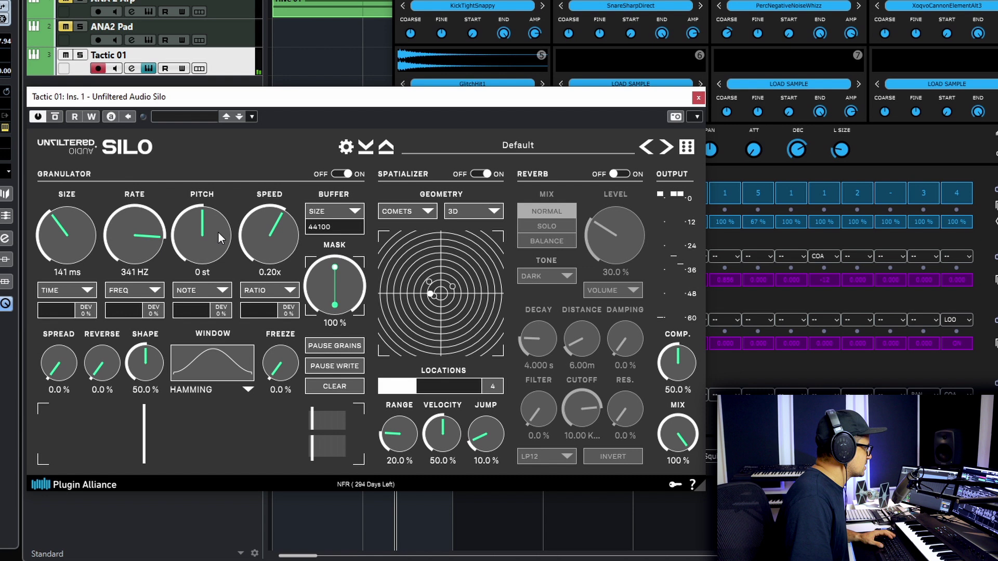
left_click_drag(217, 232, 212, 289)
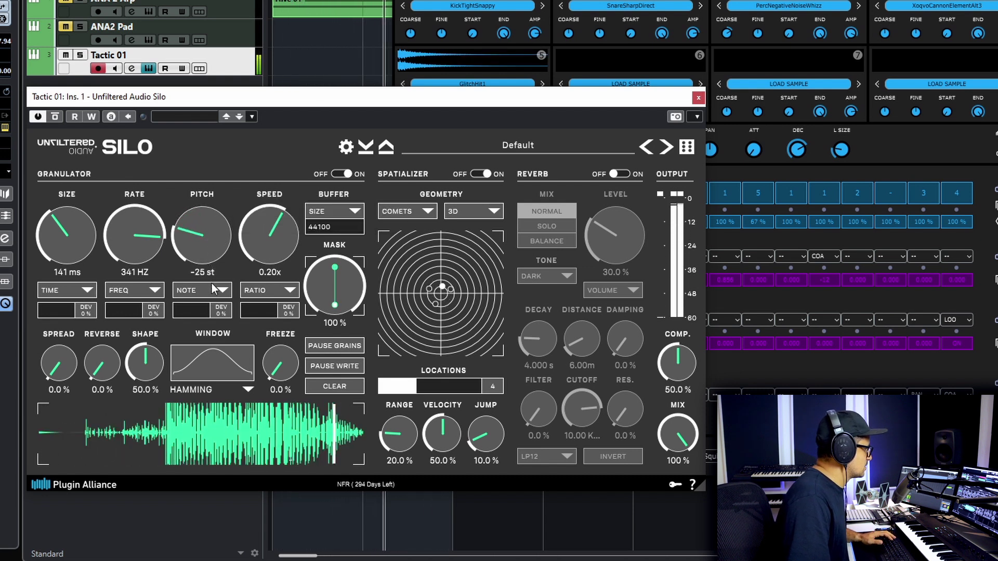
left_click_drag(137, 248, 138, 290)
left_click_drag(68, 243, 86, 208)
left_click_drag(122, 240, 125, 255)
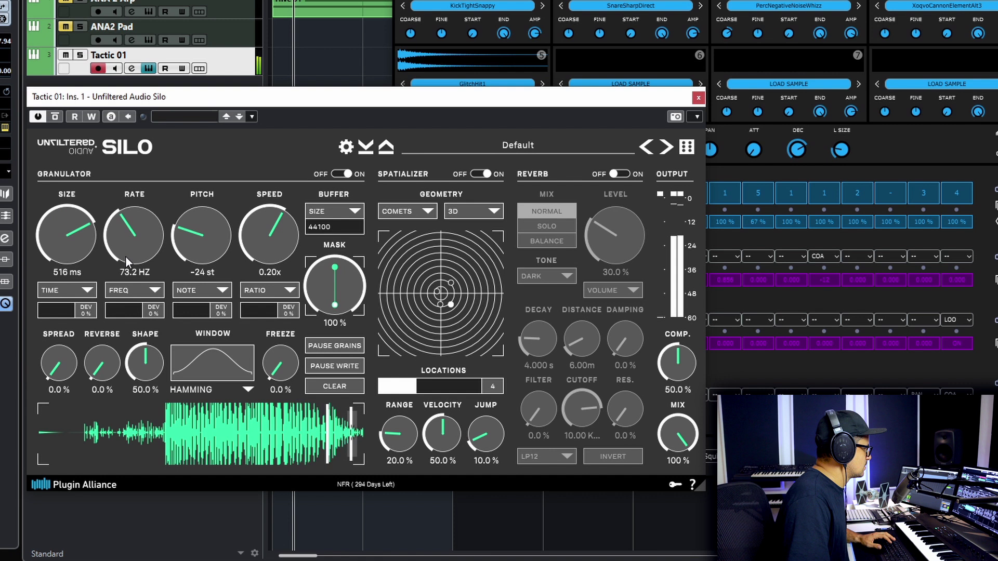
Step: Set the buffer size from the tempo (88200) and grain speed to 0.67x
left_click(336, 212)
mouse_move(356, 246)
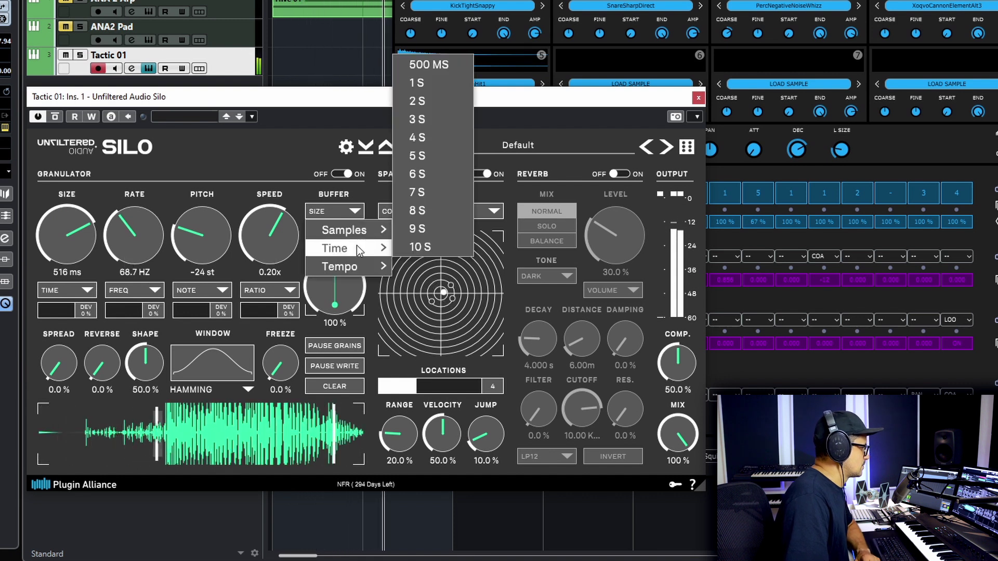
mouse_move(359, 266)
left_click(419, 200)
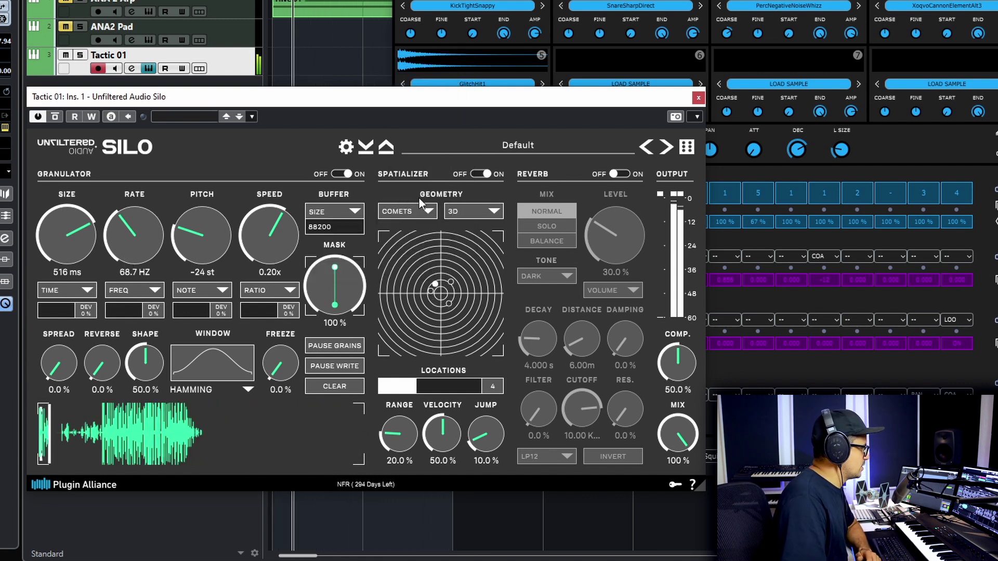
left_click_drag(287, 225, 293, 217)
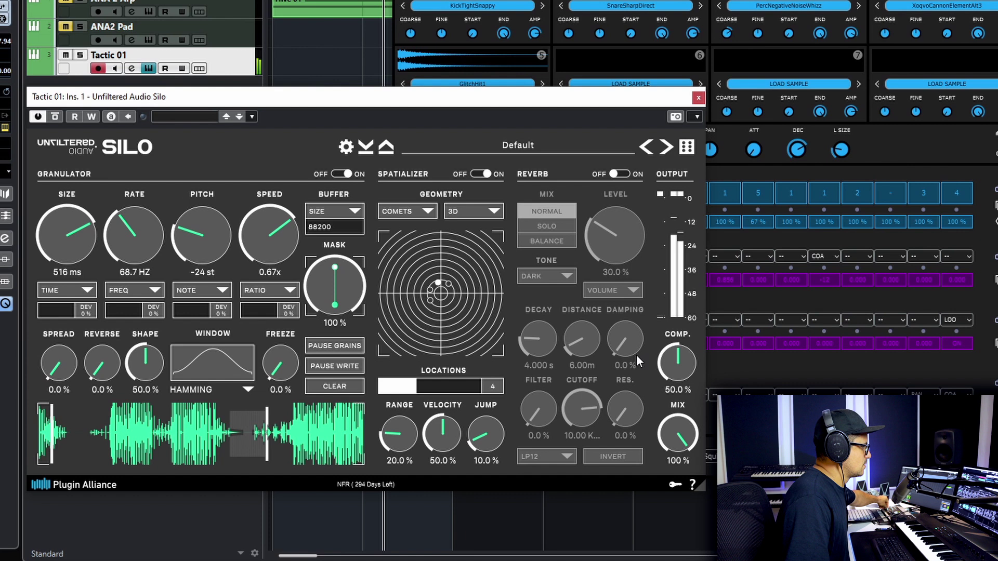
Step: Turn the reverb on in VARIATION mode at 40.4%, filter fully open, cutoff 4.11 kHz
left_click(621, 174)
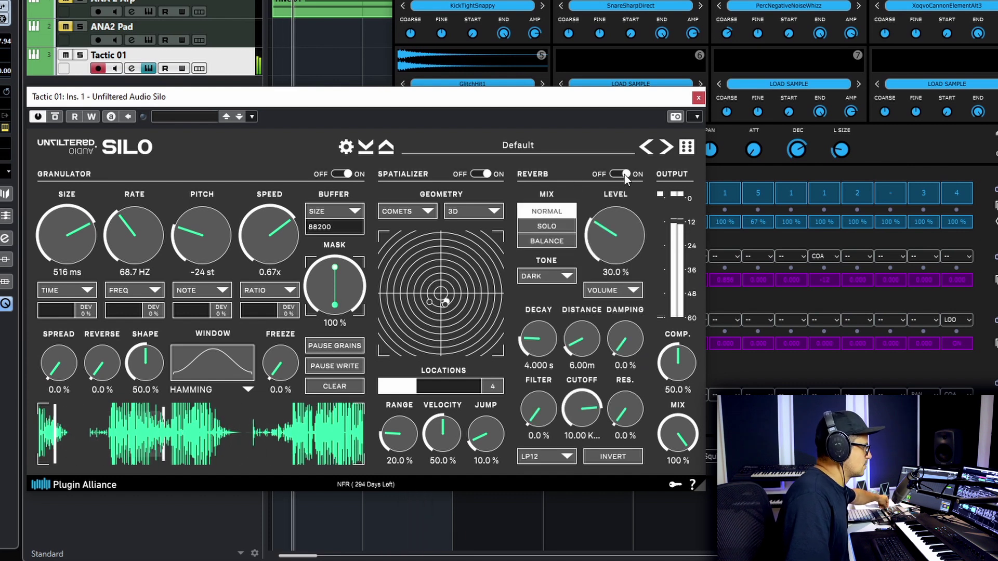
left_click_drag(628, 233, 627, 251)
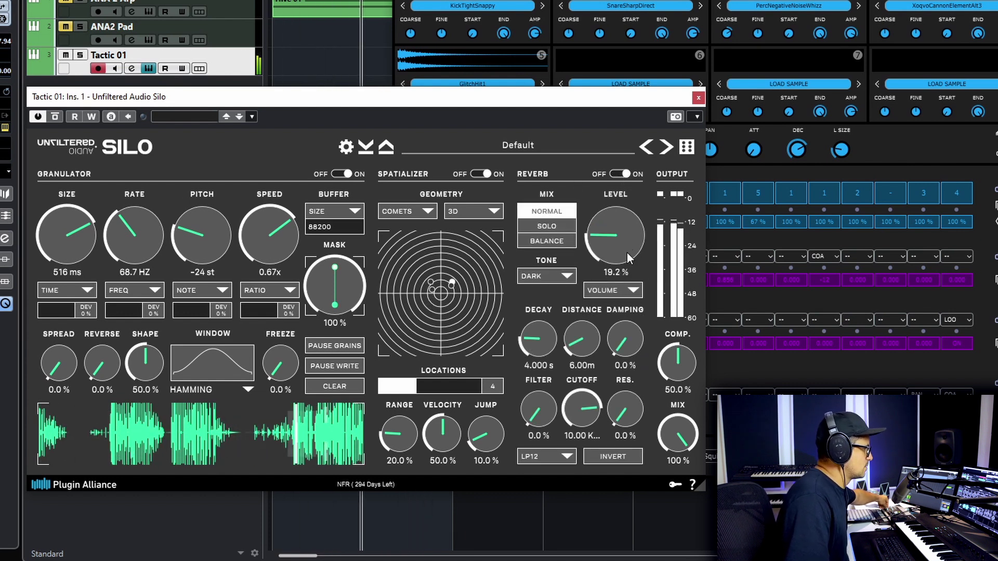
left_click(615, 289)
left_click(619, 338)
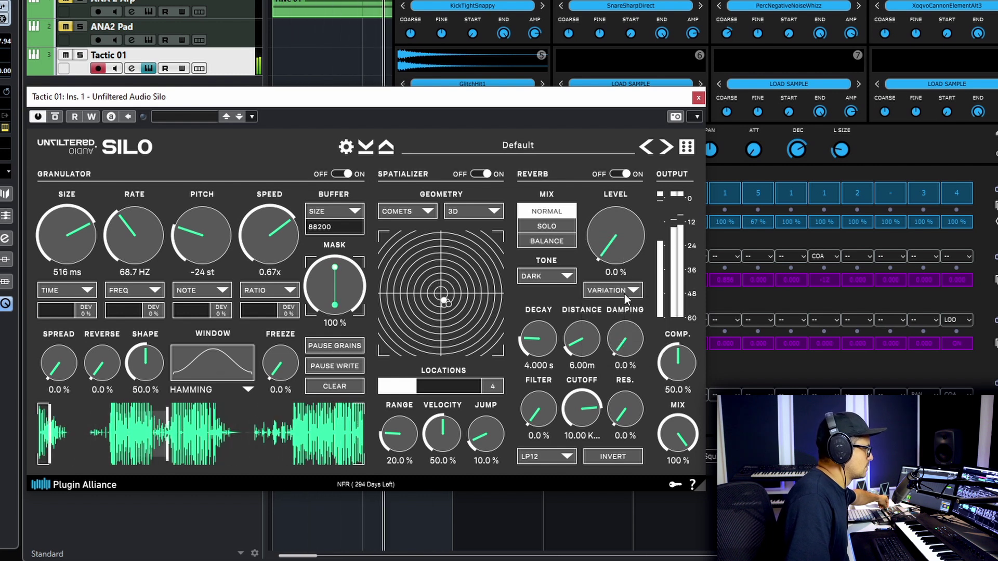
left_click_drag(629, 268, 632, 225)
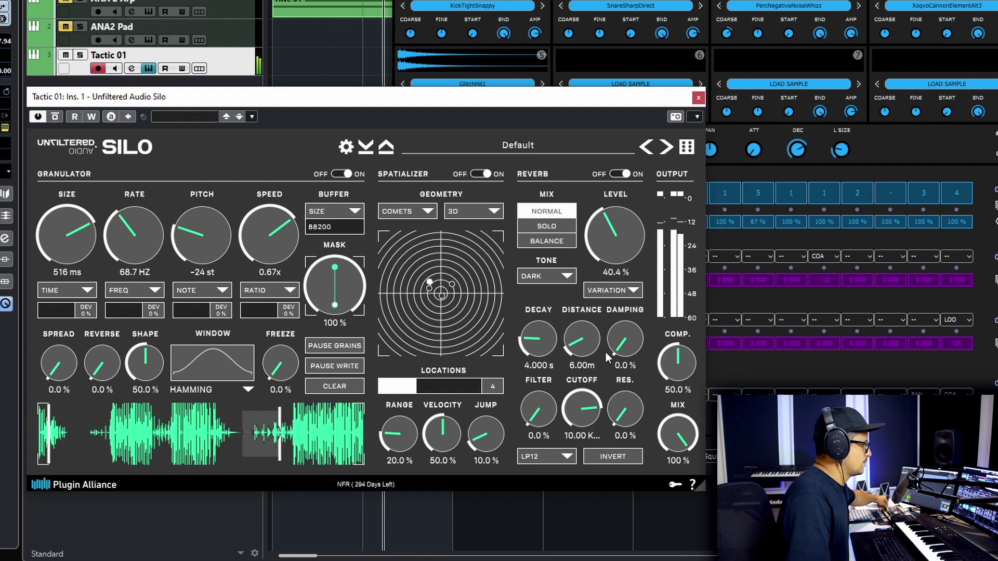
left_click_drag(541, 411, 573, 262)
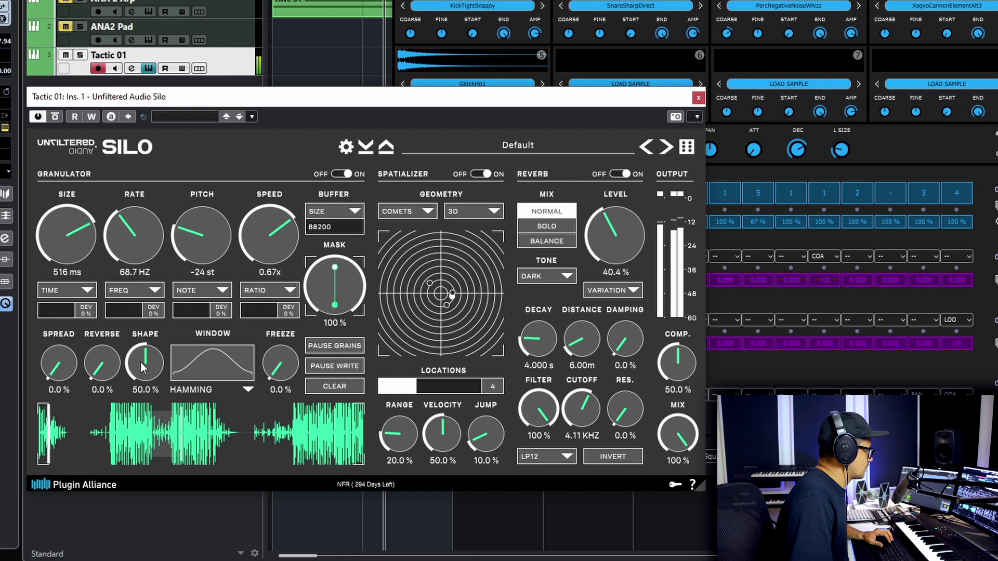
Step: Make all grains play reversed and adjust the grain window shape
left_click_drag(104, 366, 111, 342)
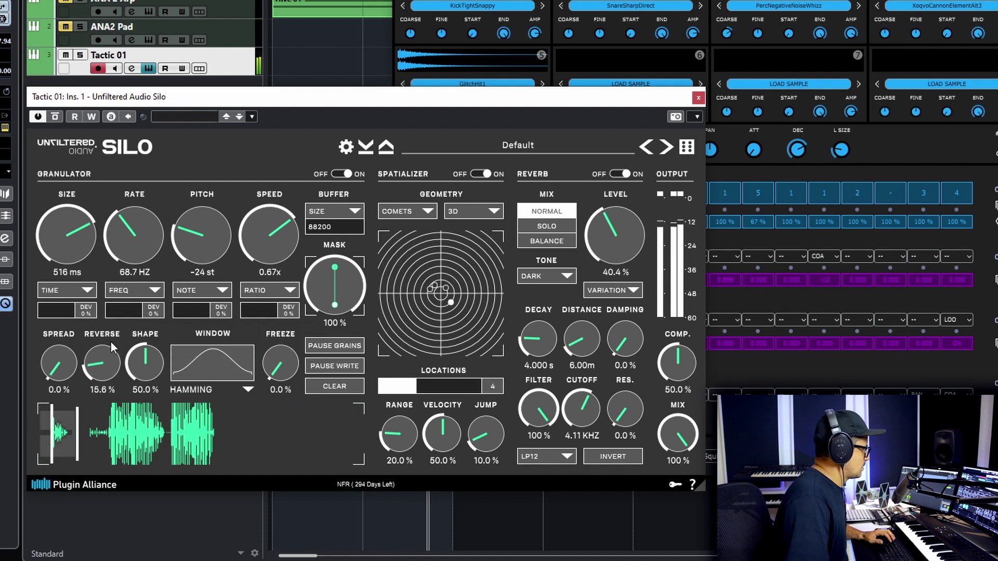
left_click_drag(109, 296, 123, 208)
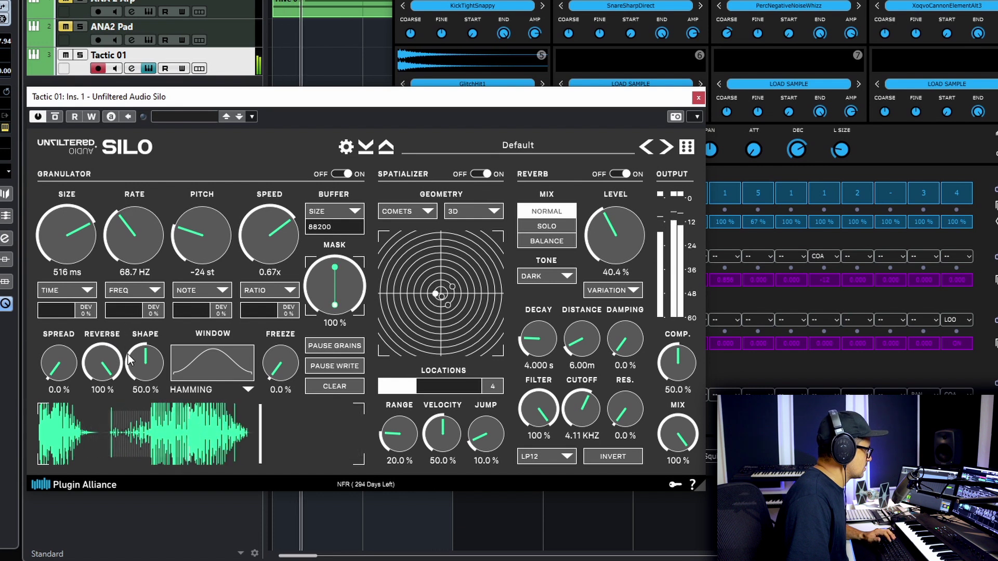
left_click_drag(138, 368, 165, 289)
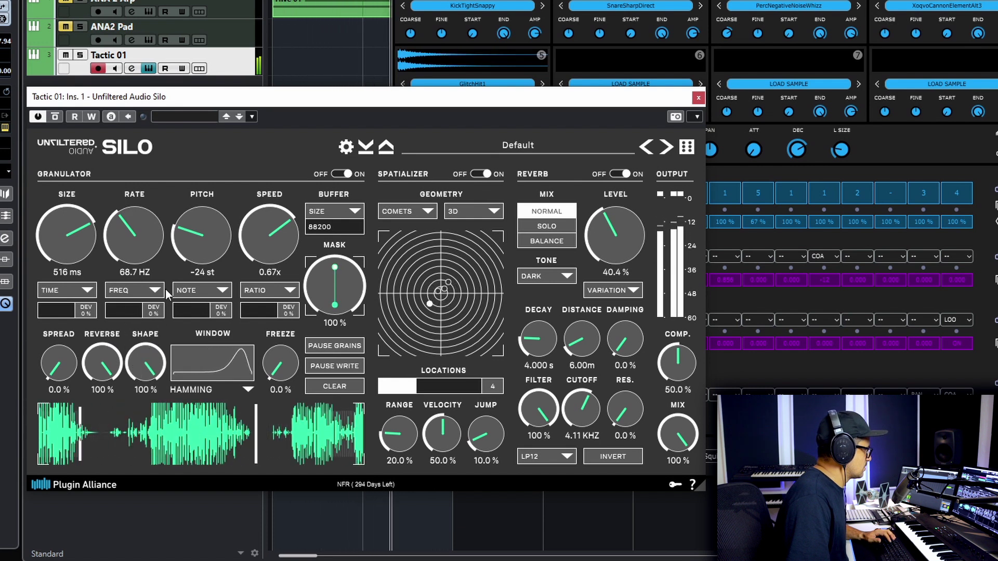
Step: Use a symmetric TRIANGLE grain window, reduce reversal, and set speed to -0.10x
left_click(247, 389)
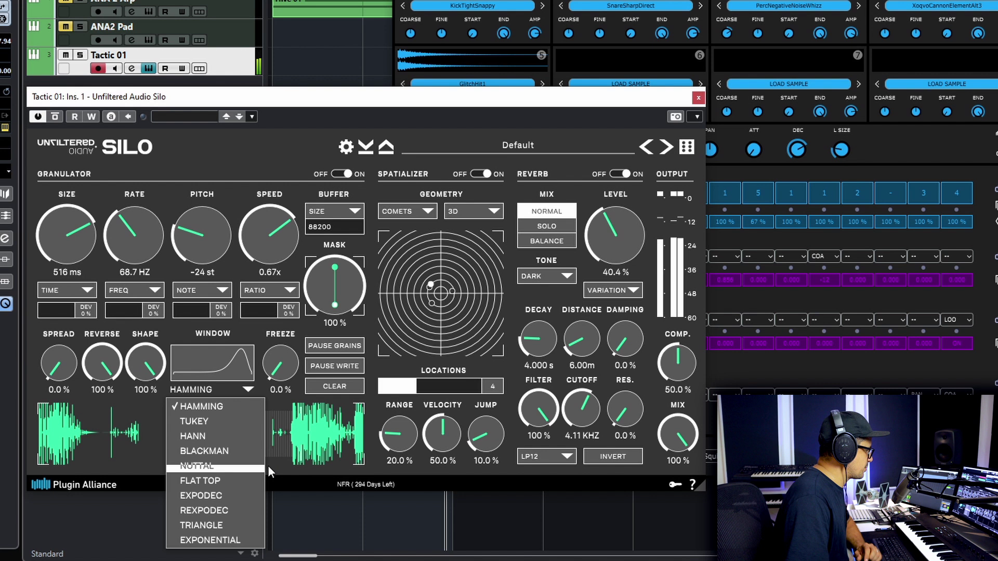
left_click(205, 524)
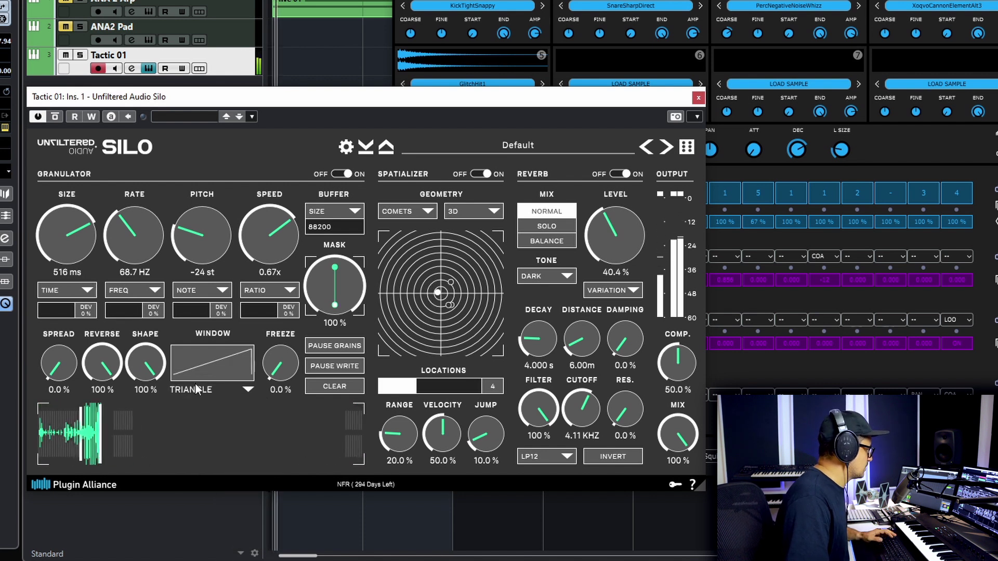
left_click_drag(143, 358, 150, 411)
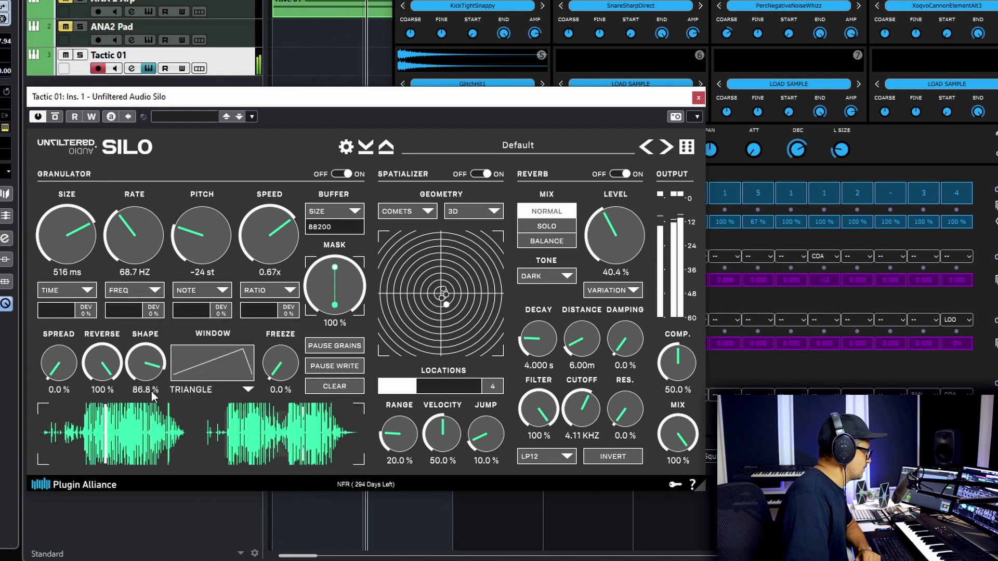
left_click_drag(144, 372, 109, 531)
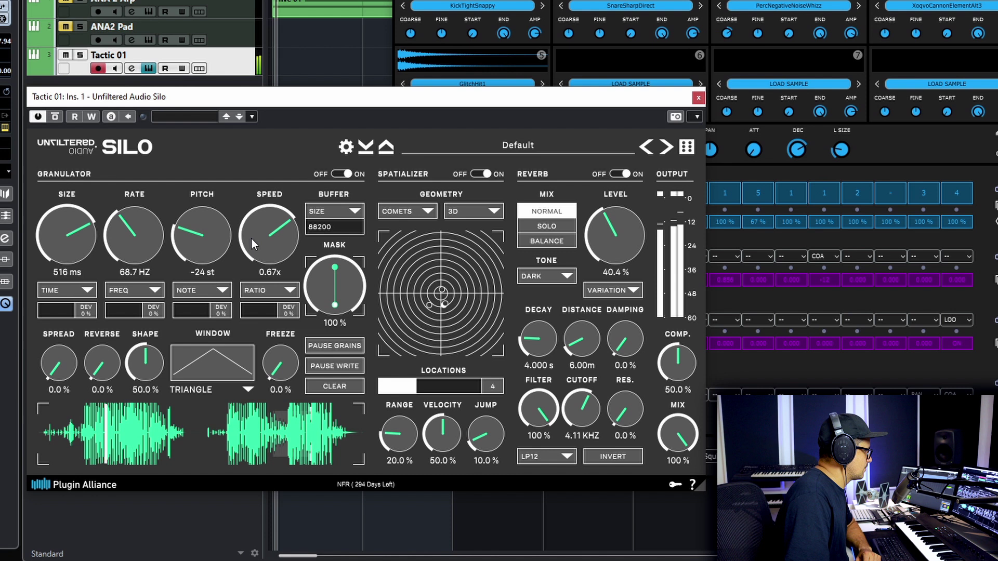
left_click_drag(251, 238, 256, 289)
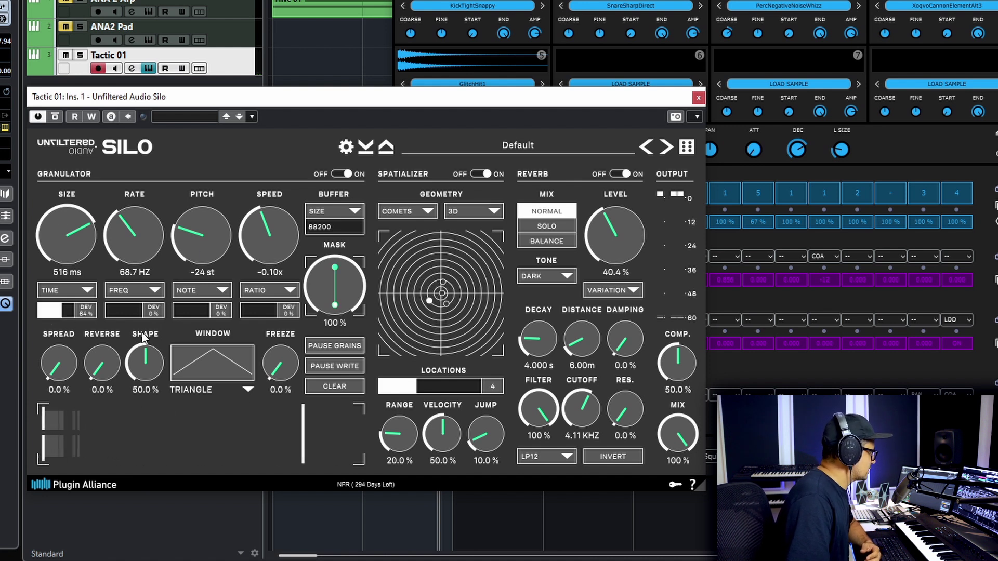
Step: Add Freq, Note and 77% Ratio deviation, set reverb level 42.8%, and choose MOONS geometry
left_click(129, 311)
left_click(197, 312)
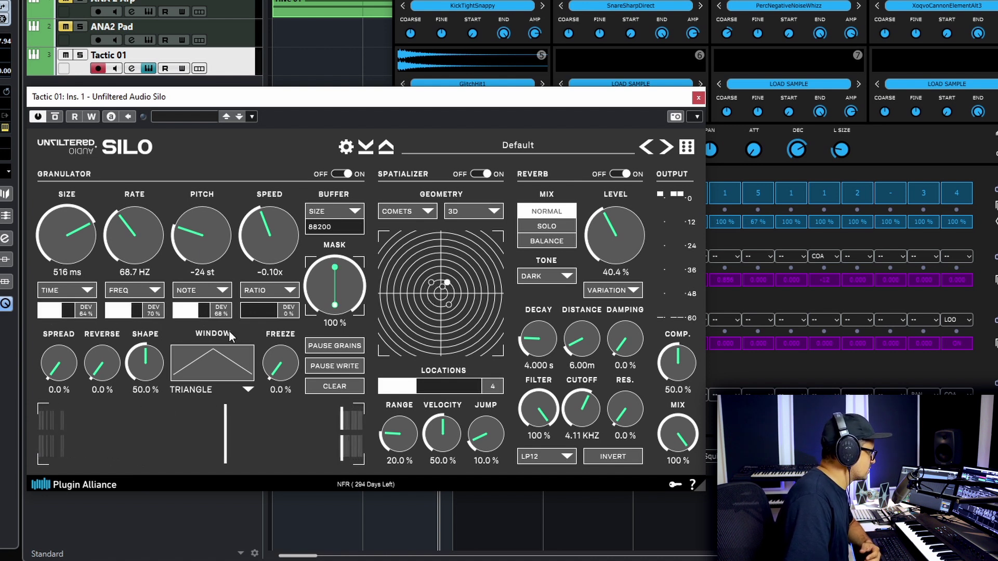
left_click(269, 311)
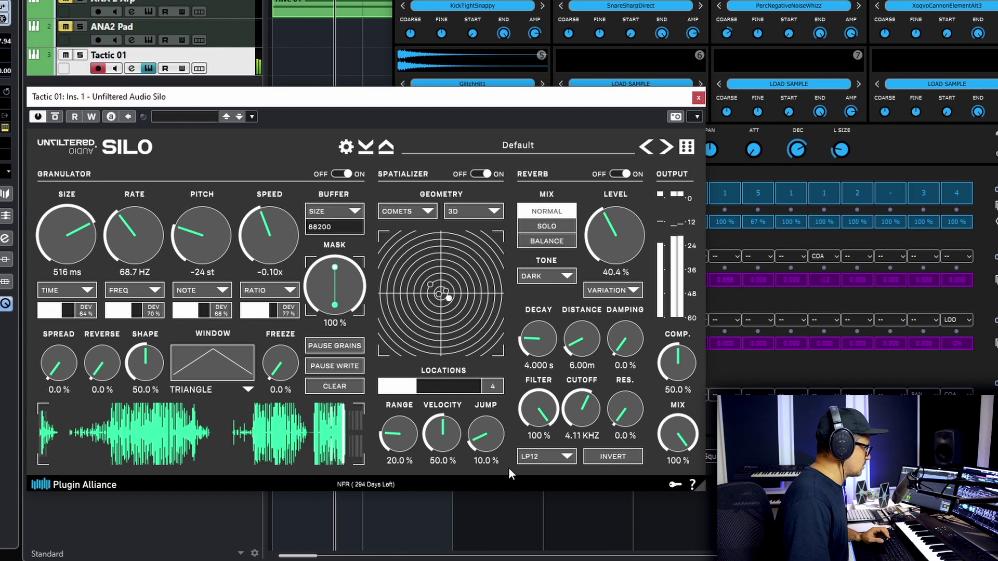
scroll(595, 243, "up", 1)
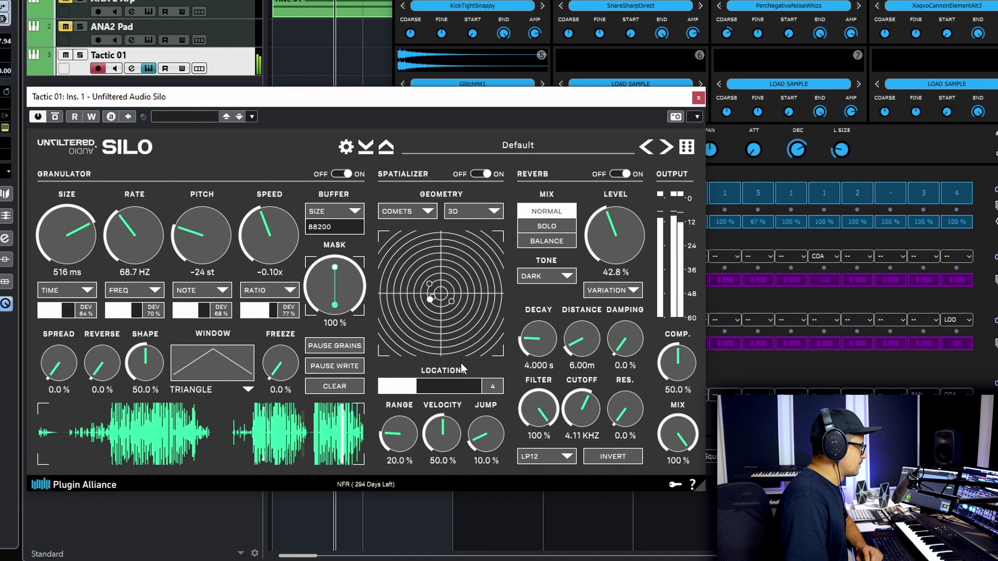
left_click(418, 210)
left_click(411, 243)
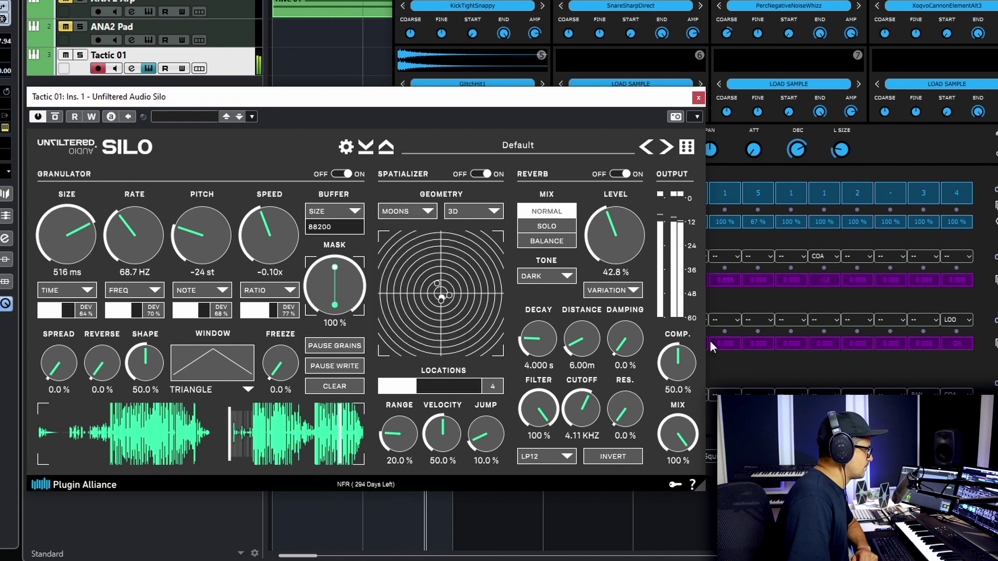
Step: Set the spatializer to STEREO, 100% range, 36.4% velocity; grains to 226 ms at 490 Hz
left_click(484, 211)
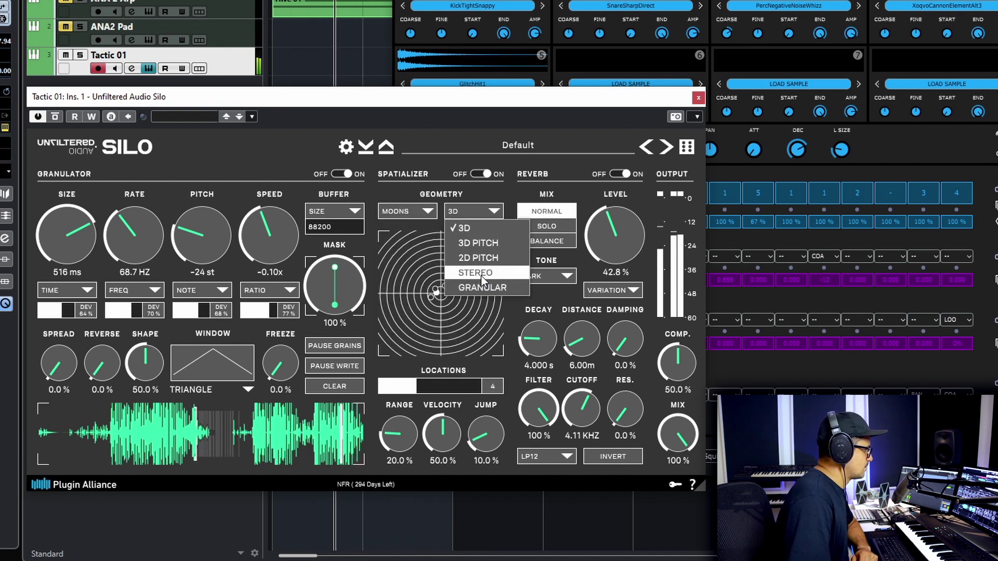
left_click(482, 278)
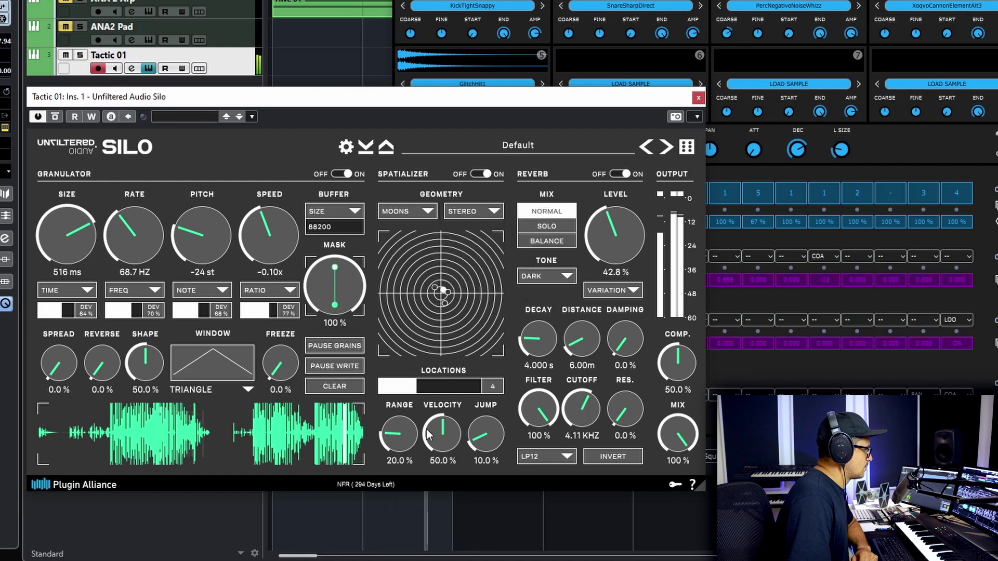
left_click_drag(409, 448, 453, 197)
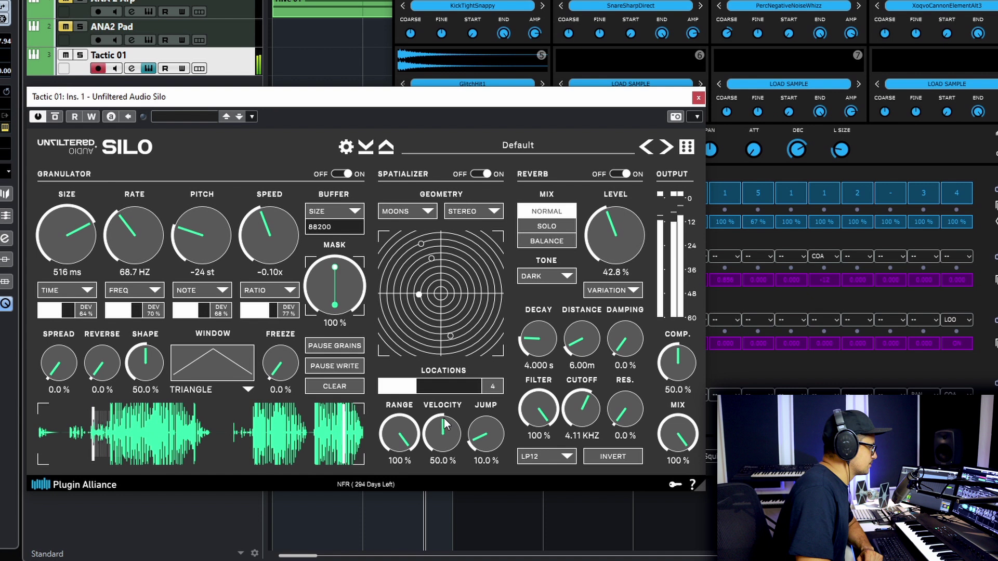
left_click_drag(451, 437, 497, 427)
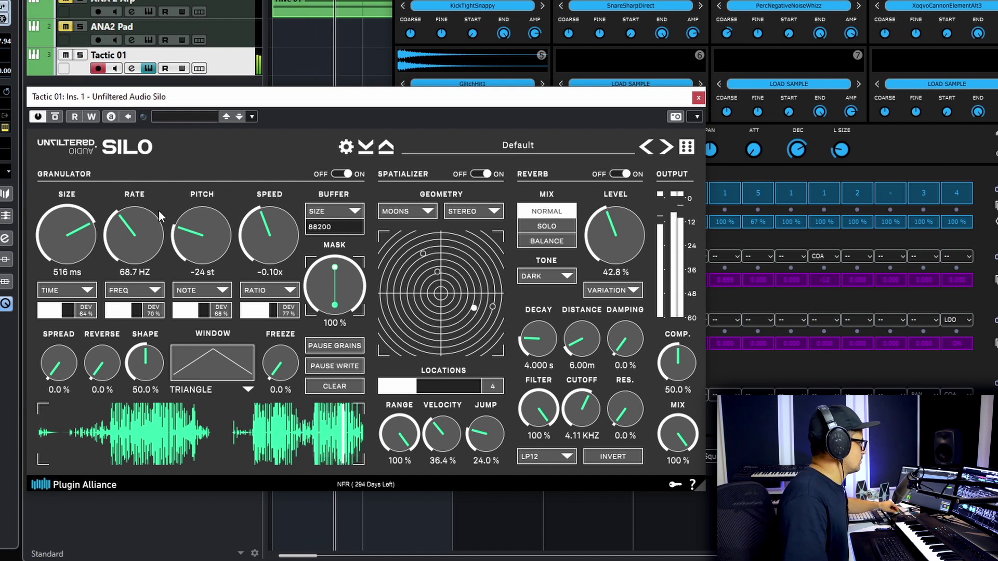
left_click_drag(82, 252, 84, 269)
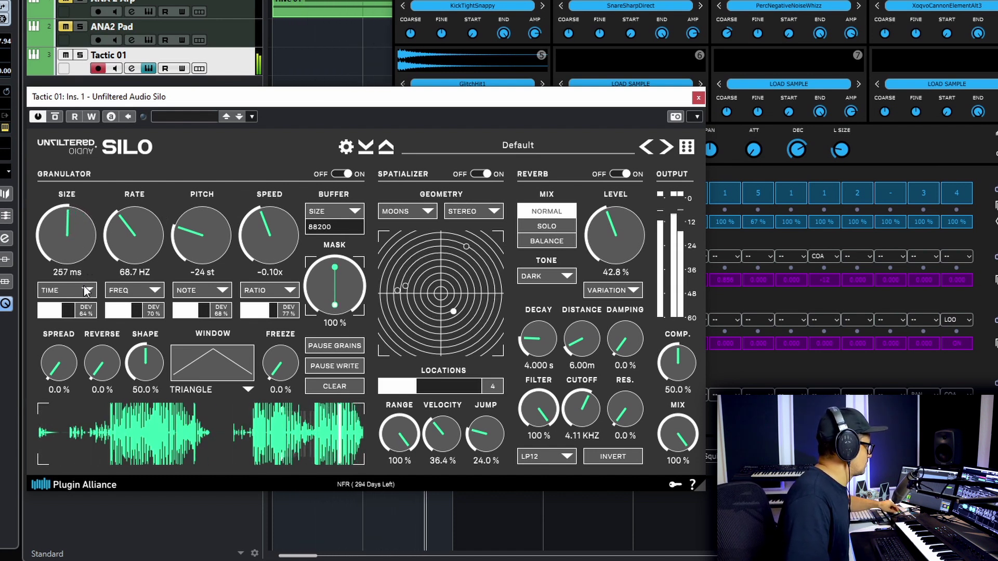
left_click_drag(84, 317, 143, 144)
Step: Sweep the grain rate and size, and raise grain pitch to 19 st
left_click_drag(66, 237, 85, 339)
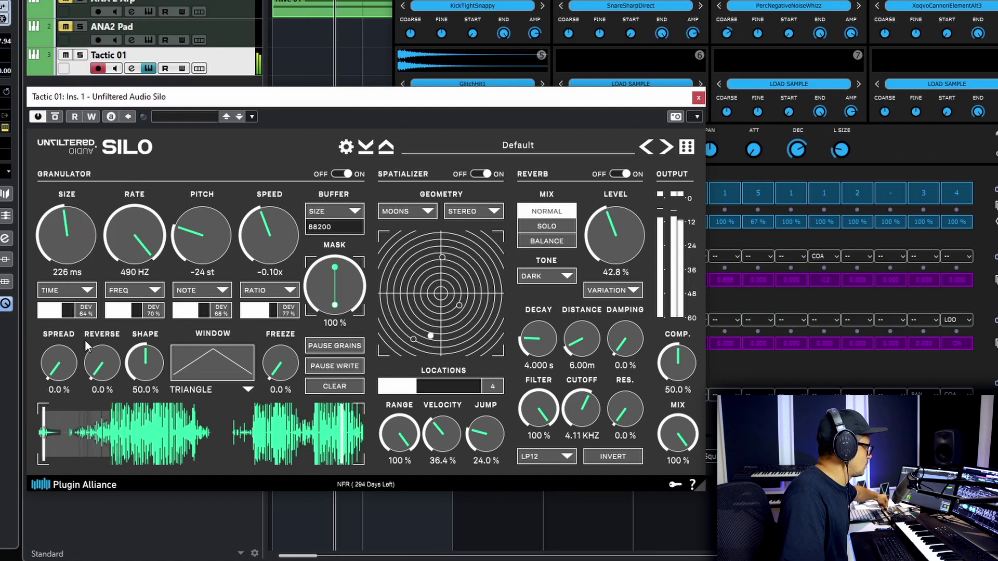
left_click_drag(170, 241, 139, 253)
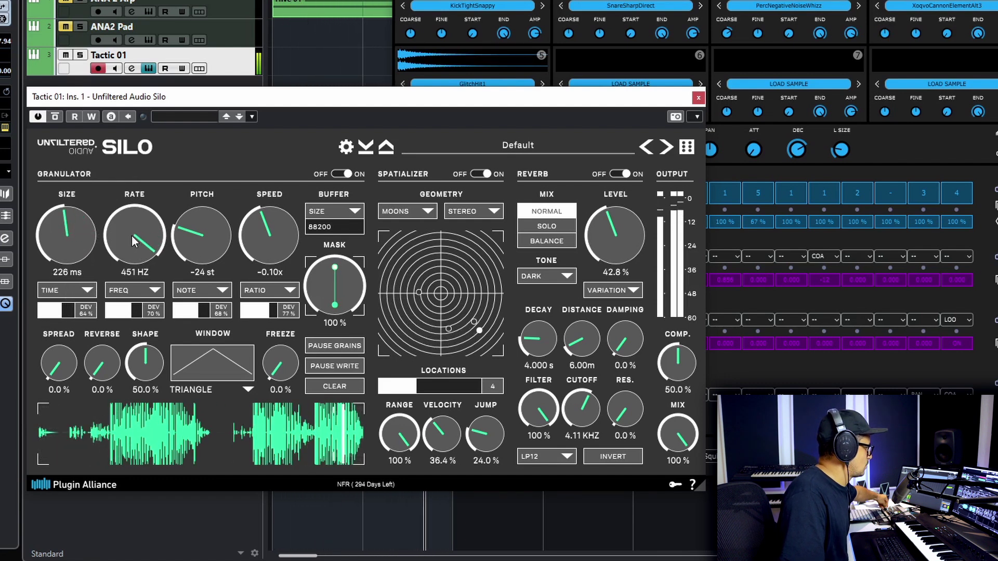
left_click_drag(218, 240, 232, 183)
left_click_drag(145, 254, 133, 367)
Step: Settle grains at 0.10 Hz and 2.00 ms, and drop reverb level to 0%
left_click_drag(67, 242, 66, 280)
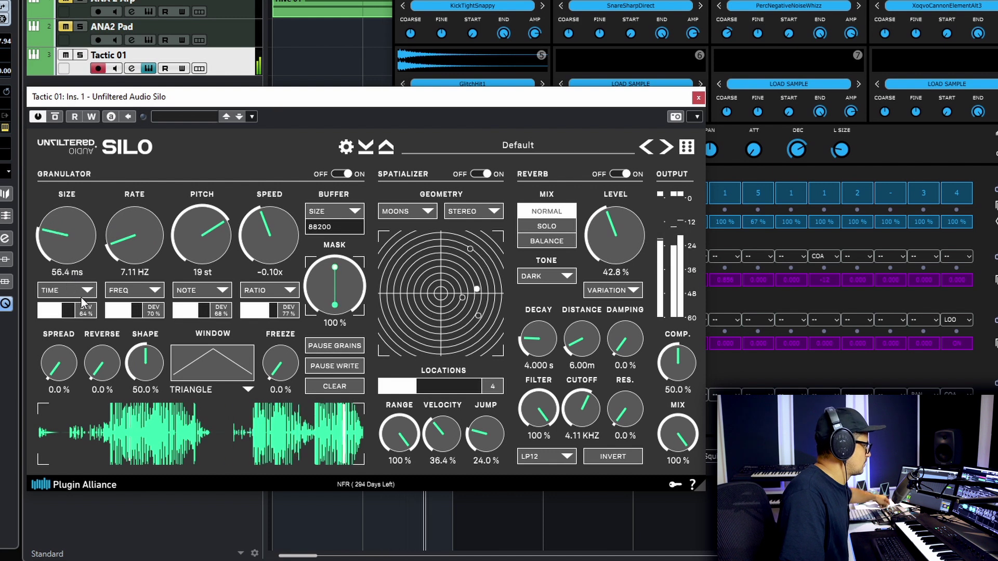
left_click_drag(138, 229, 141, 307)
left_click_drag(67, 236, 67, 281)
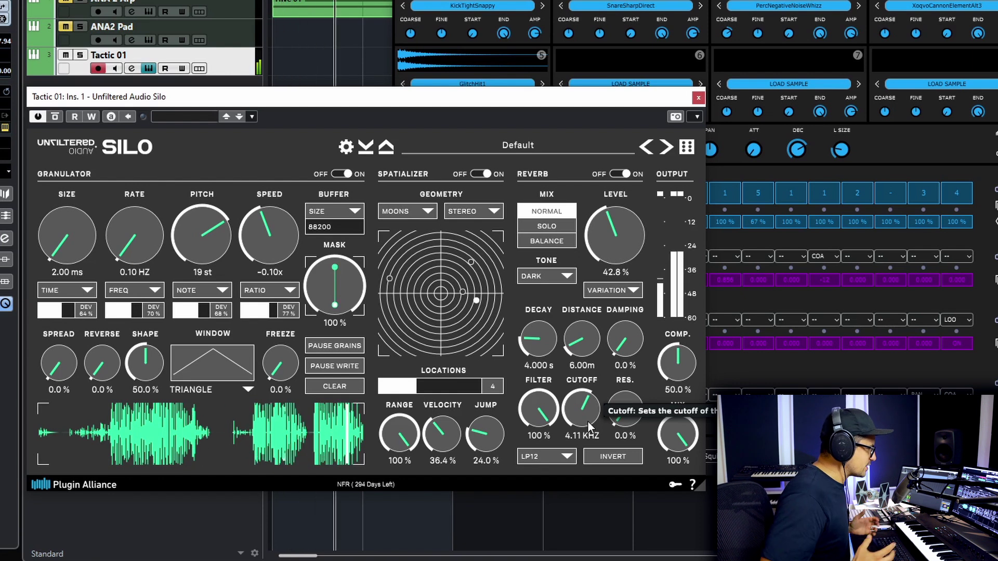
left_click_drag(622, 241, 620, 419)
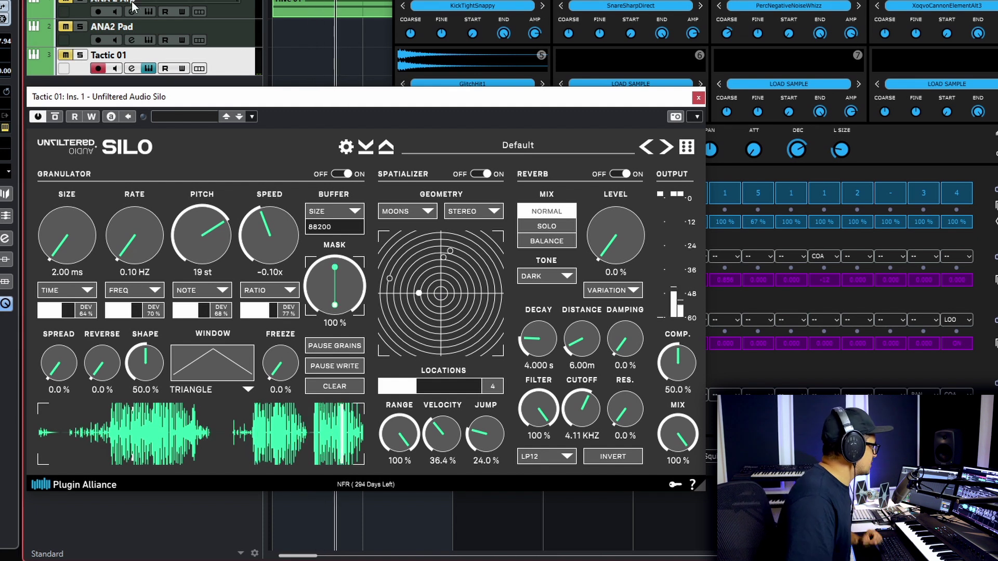
Step: Select the ANA2 Arp track and view Silo's preset options without loading one
left_click(65, 13)
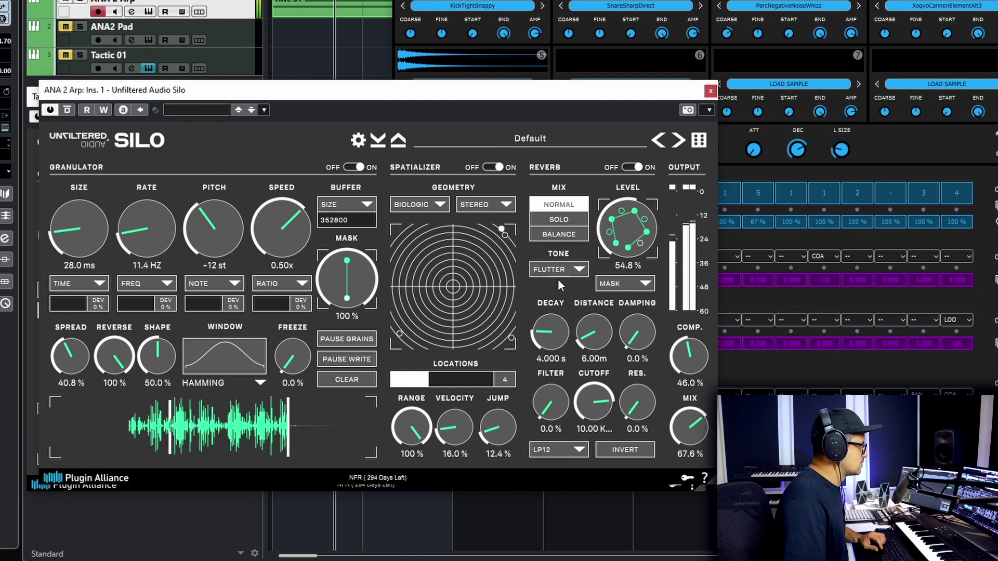
left_click(529, 137)
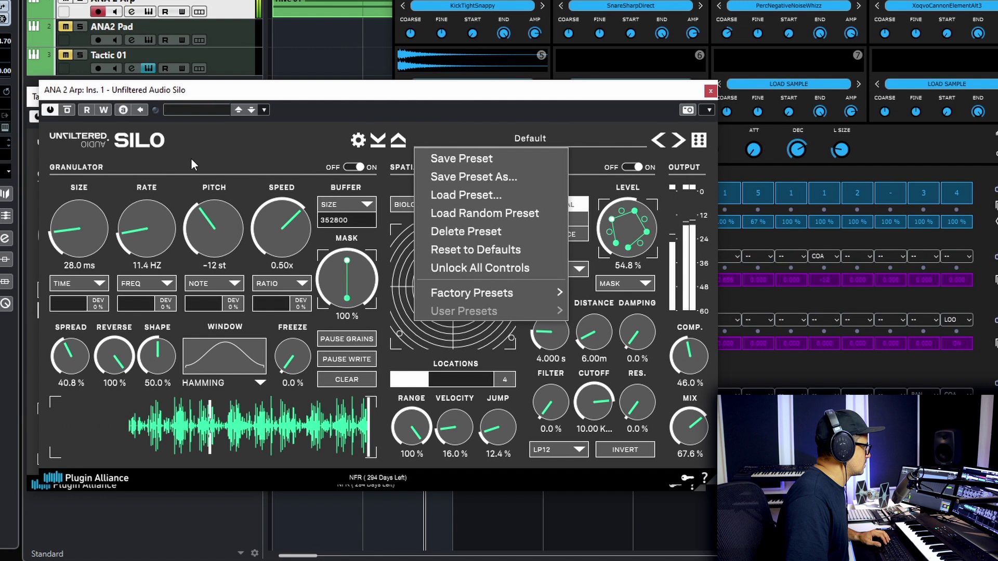
left_click(210, 248)
Step: Set grain pitch to -24 st, raise wet mix, slow speed to 0.19x, and lengthen grains to ~135 ms
left_click_drag(217, 266, 217, 269)
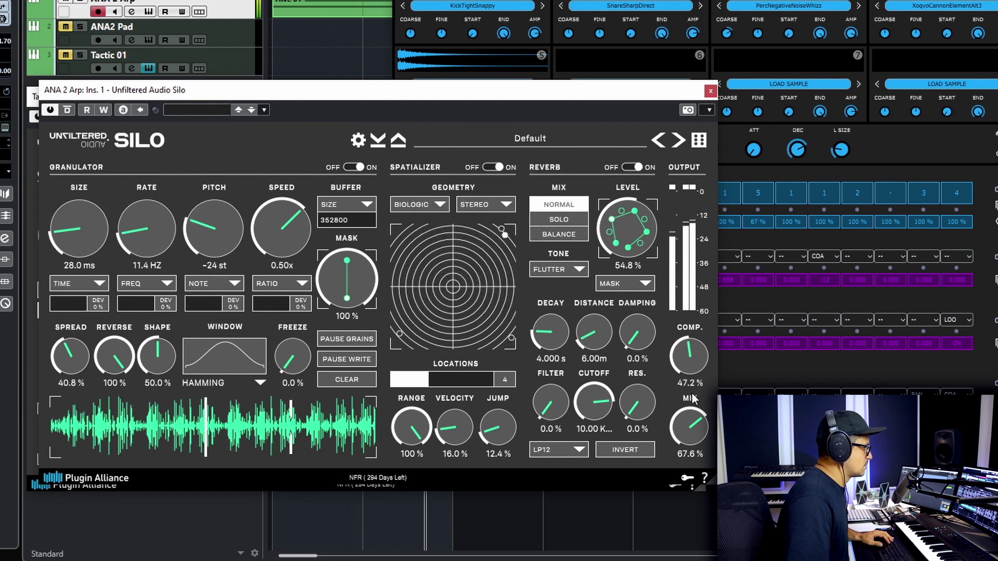
left_click_drag(703, 416, 702, 370)
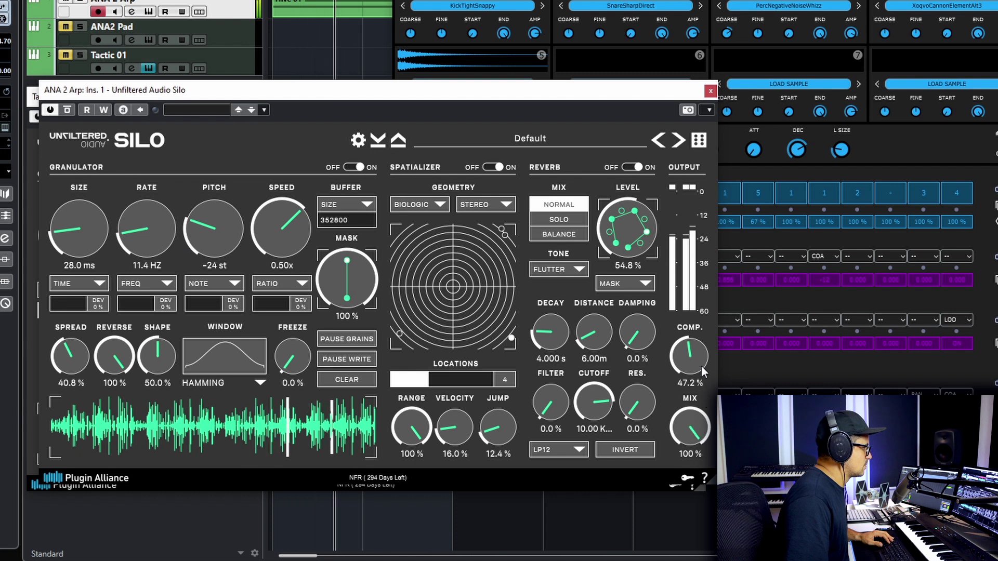
left_click_drag(310, 217, 285, 241)
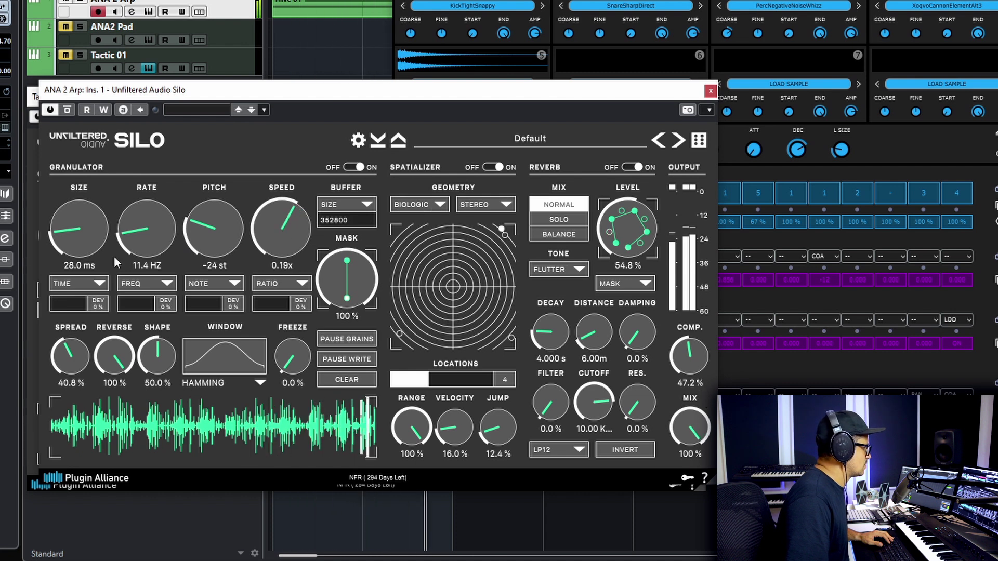
left_click_drag(82, 213, 89, 195)
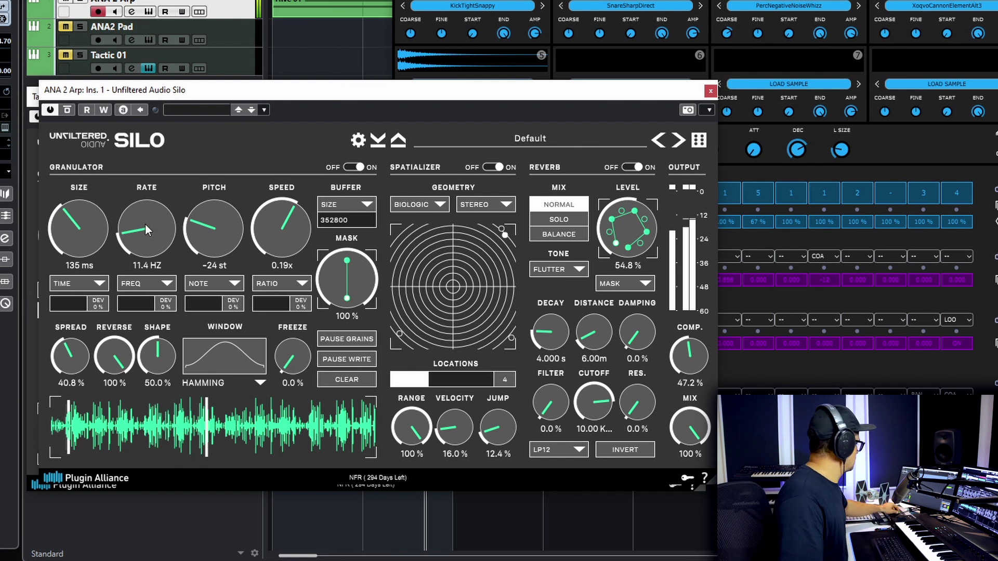
left_click_drag(145, 223, 100, 238)
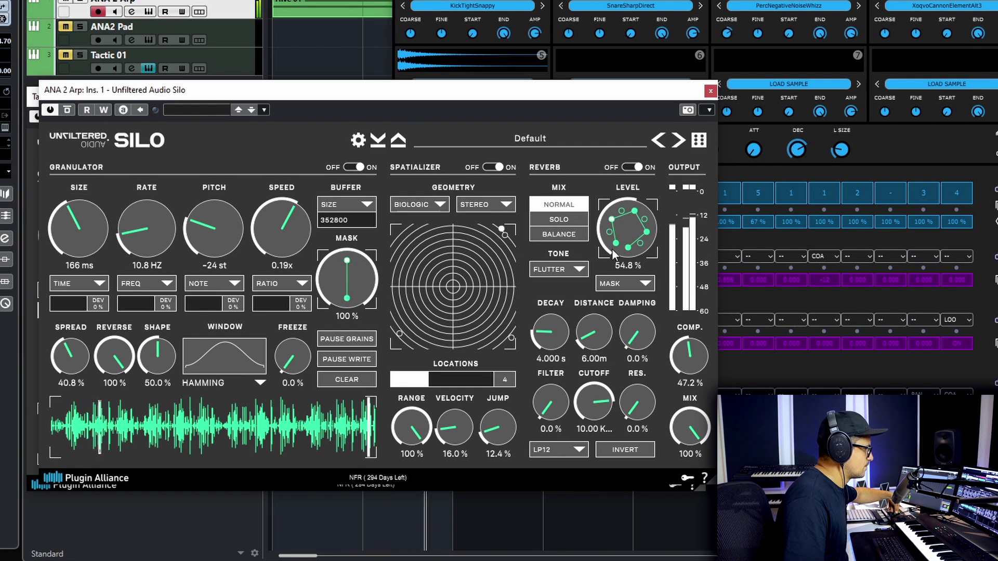
Step: Drive reverb level by VOLUME, shorten distance, raise cutoff, and set jump to 0%
left_click(626, 283)
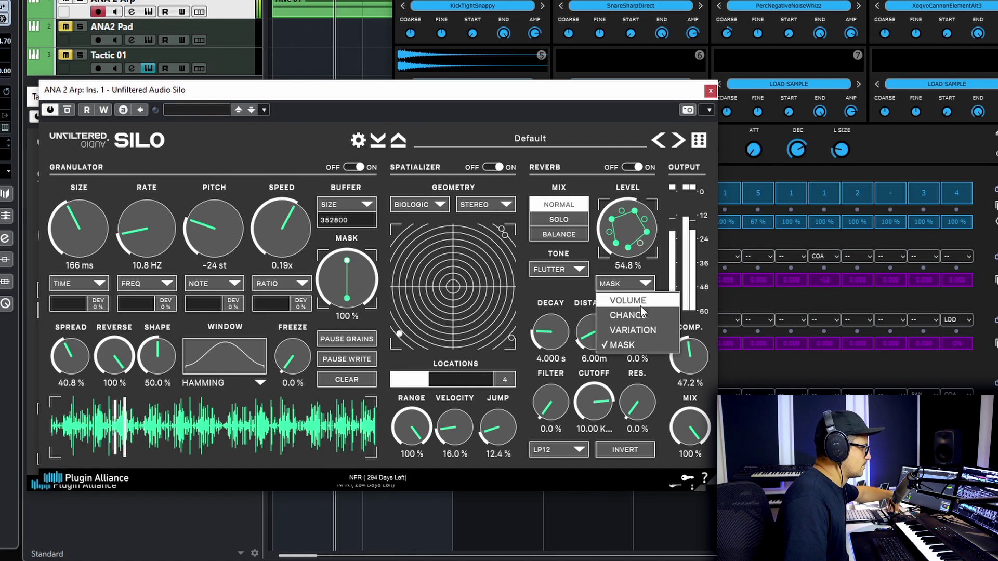
left_click(621, 297)
left_click_drag(593, 334, 602, 366)
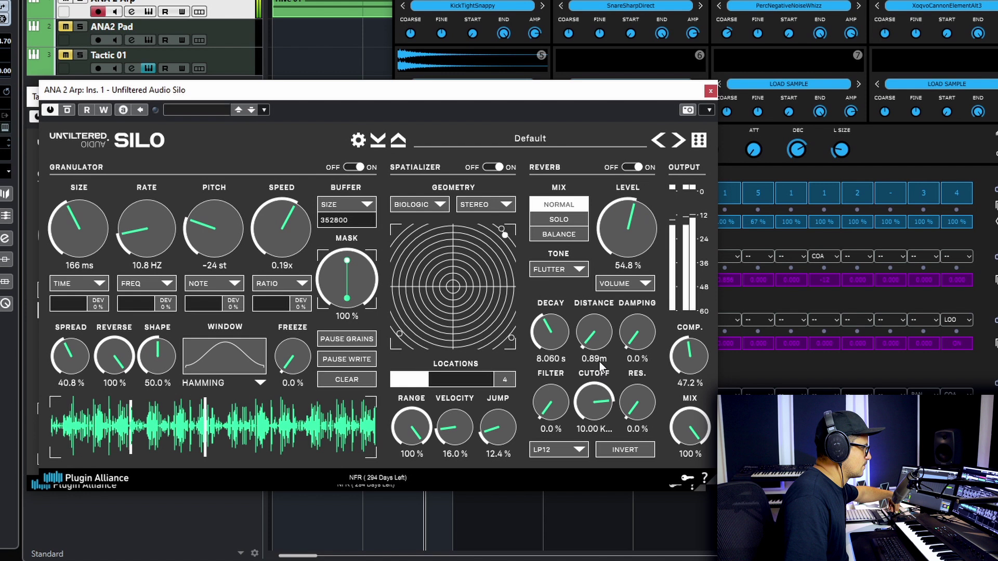
left_click_drag(594, 411, 602, 393)
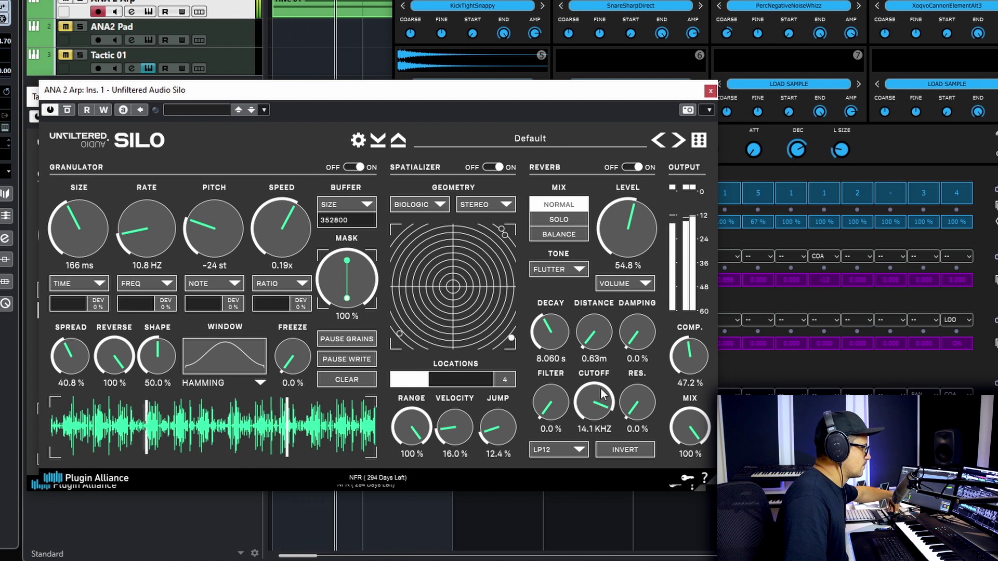
left_click_drag(498, 431, 501, 441)
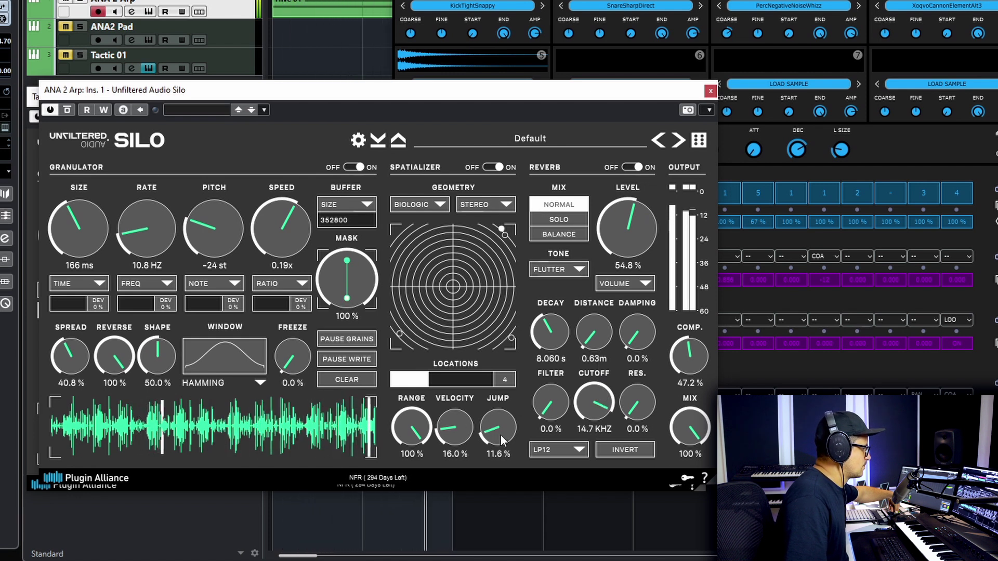
left_click(483, 205)
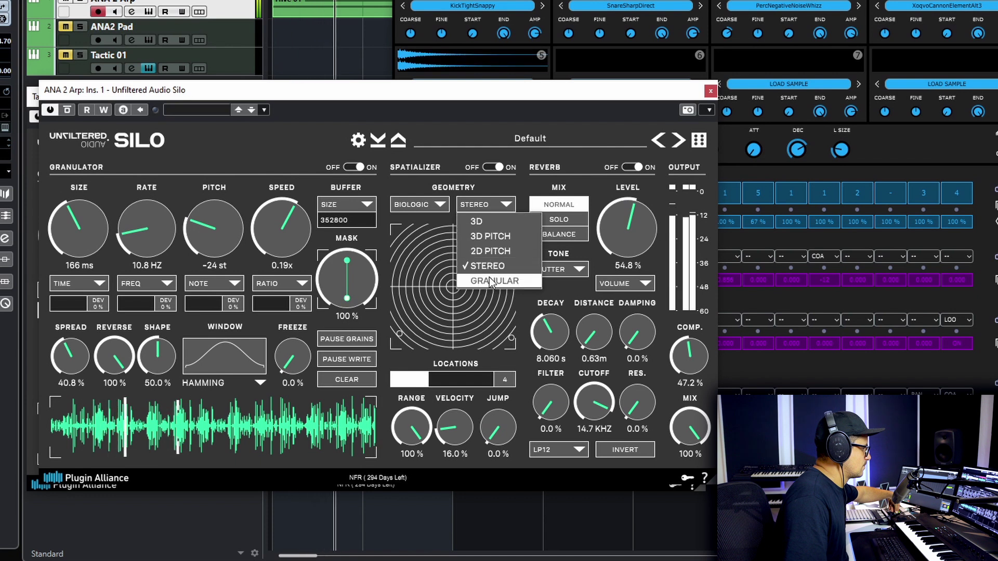
Step: Switch the spatializer geometry to Moons, nudge velocity up, and set 9 locations
left_click(419, 204)
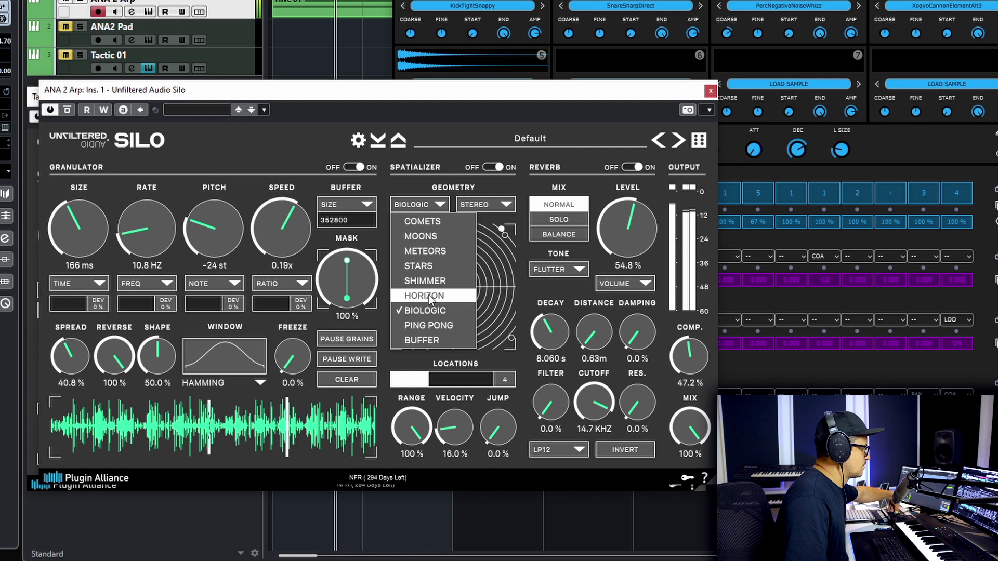
left_click(426, 236)
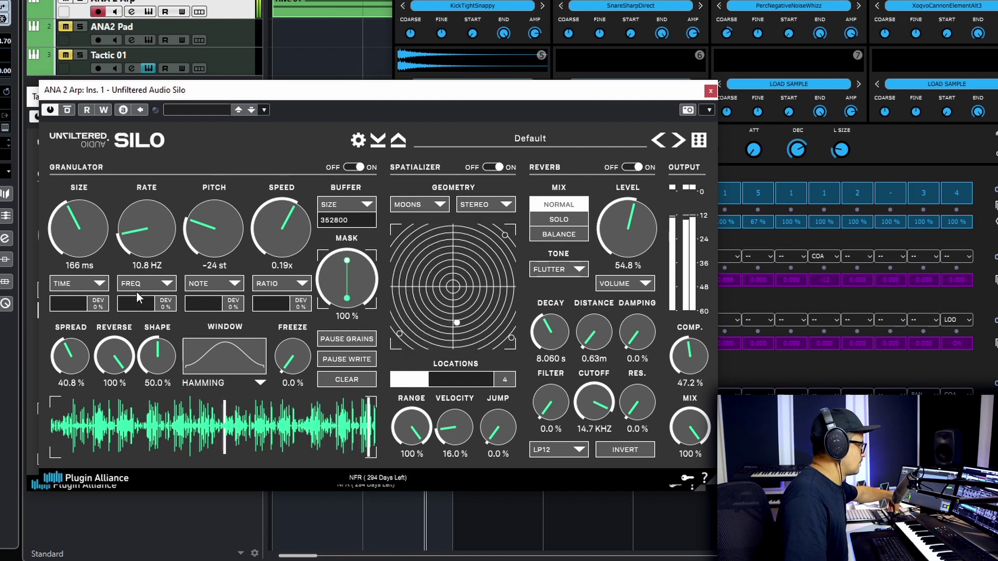
left_click_drag(450, 429, 453, 421)
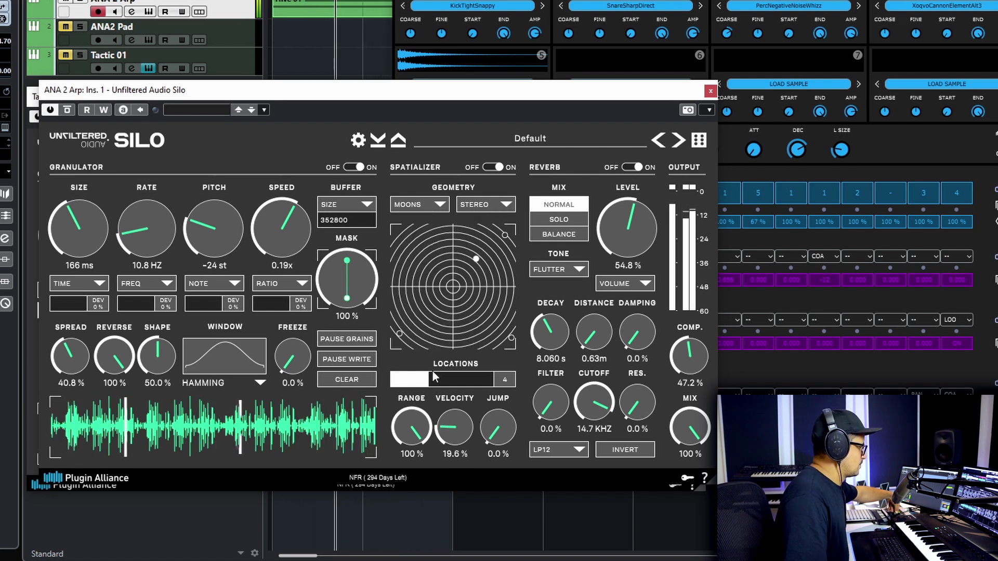
left_click_drag(456, 380, 550, 382)
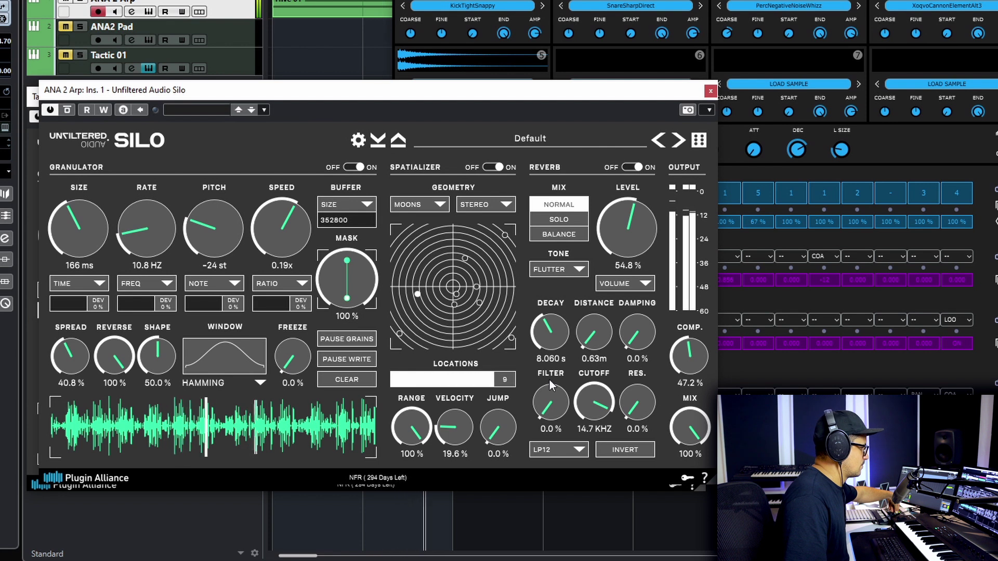
Step: Adjust grain spread, lower the reverse amount, and set a negative grain speed
left_click_drag(76, 364, 92, 307)
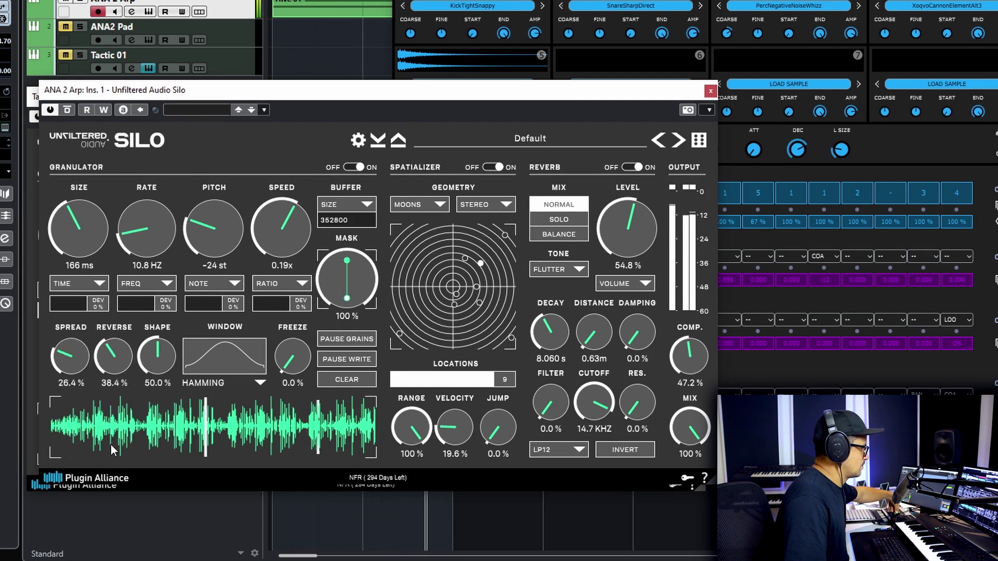
left_click_drag(111, 460, 111, 369)
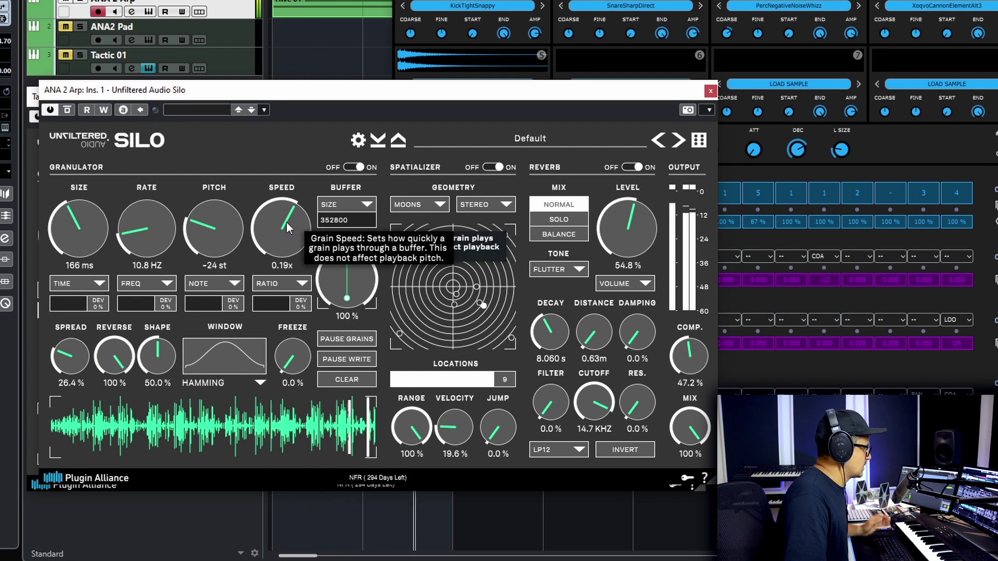
left_click_drag(277, 241, 273, 267)
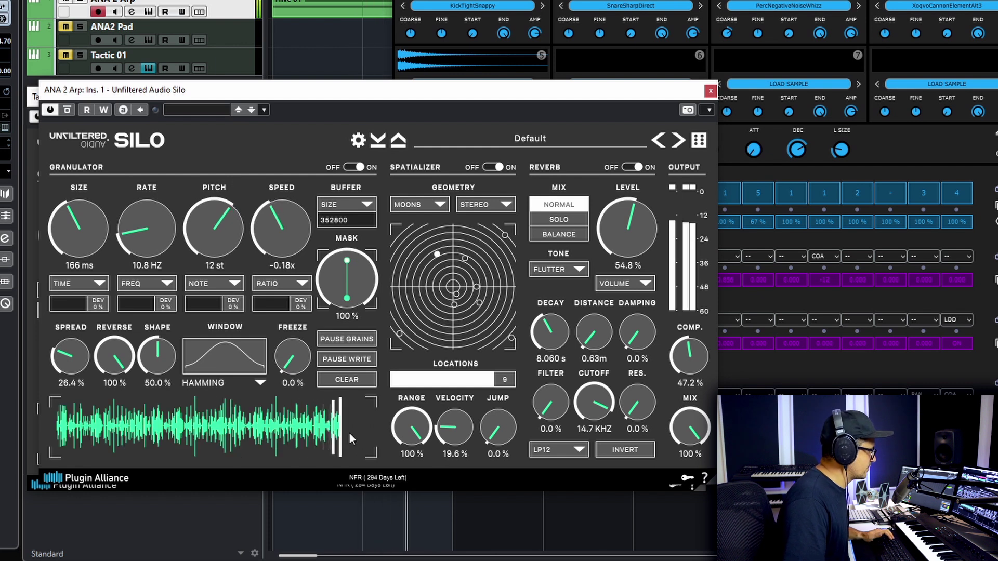
Step: Set a 6 s buffer, slow reversed speed to -0.087x, and drop pitch to -12 st
left_click(365, 205)
mouse_move(365, 240)
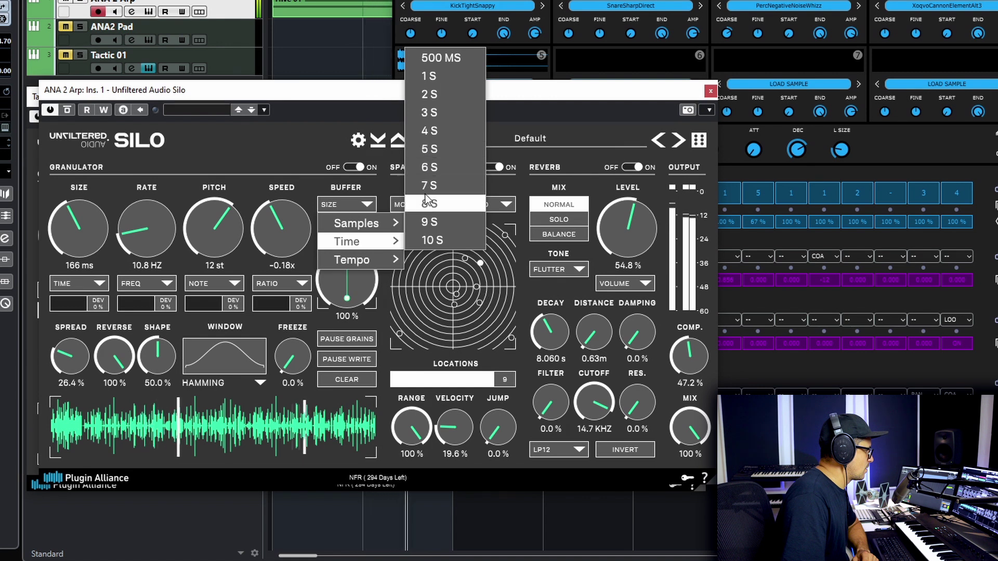
left_click(428, 168)
left_click_drag(285, 233, 288, 230)
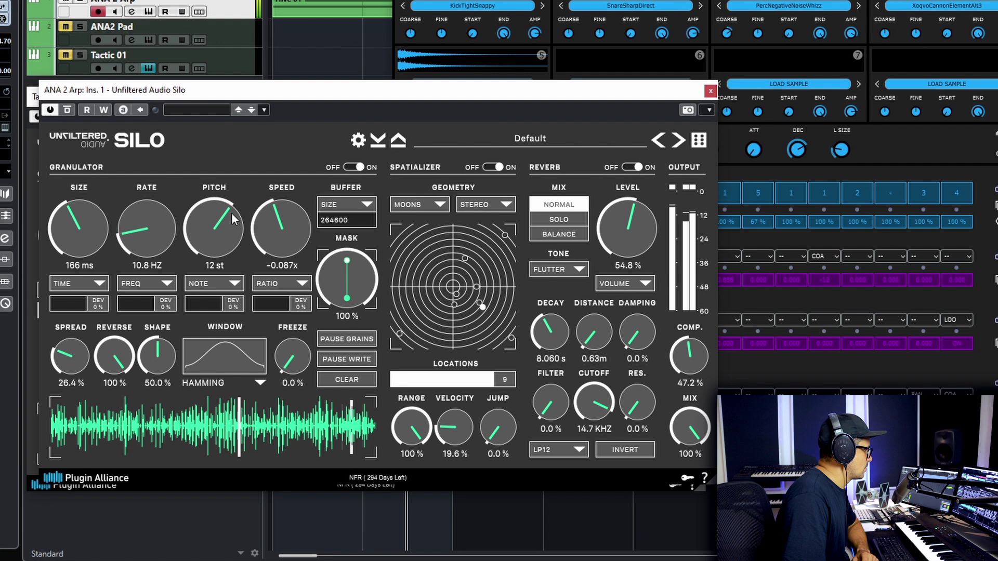
left_click_drag(225, 213, 230, 274)
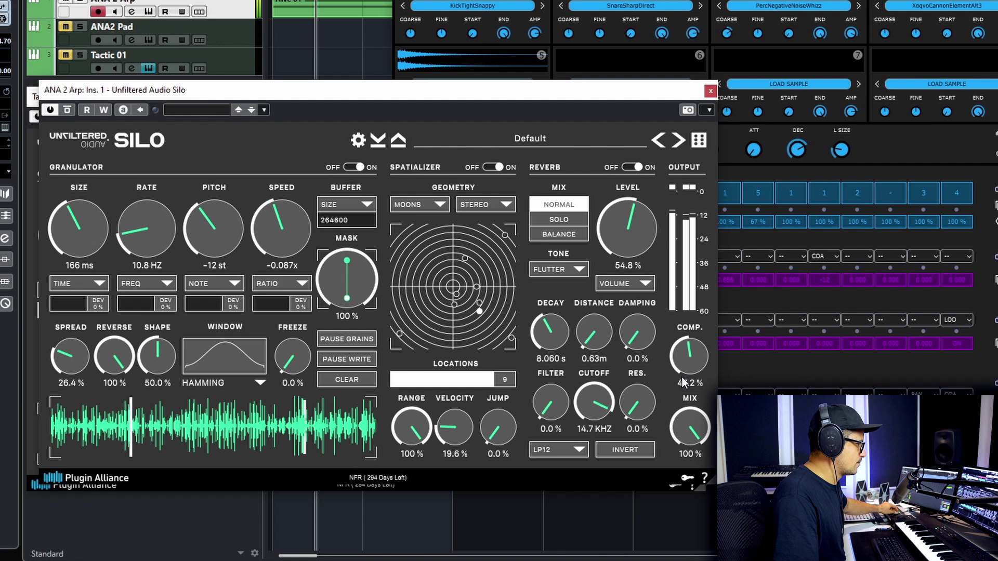
Step: Sweep the output mix down and bring it back up to 55.6%
scroll(685, 416, "down", 2)
left_click_drag(686, 432, 686, 434)
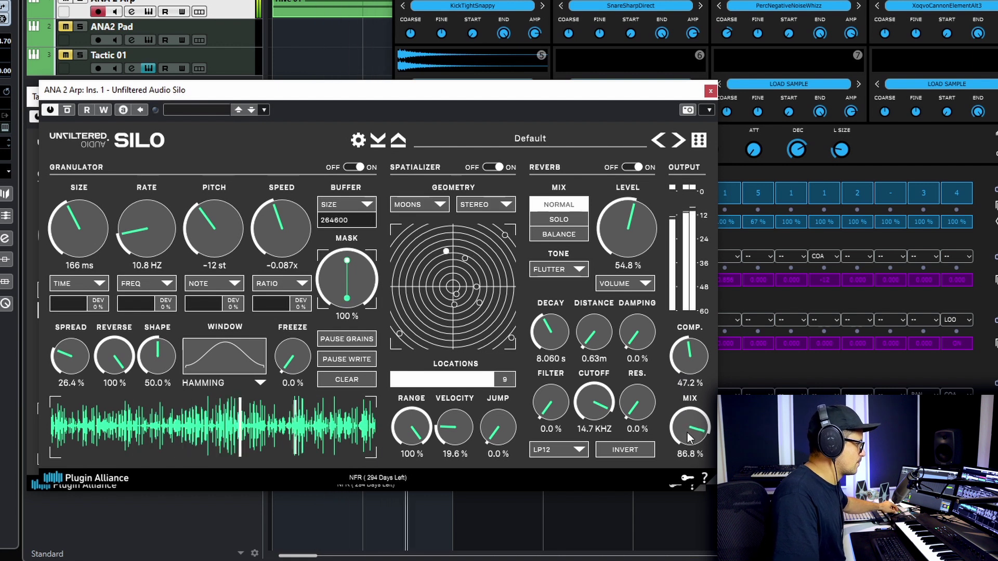
scroll(690, 457, "down", 5)
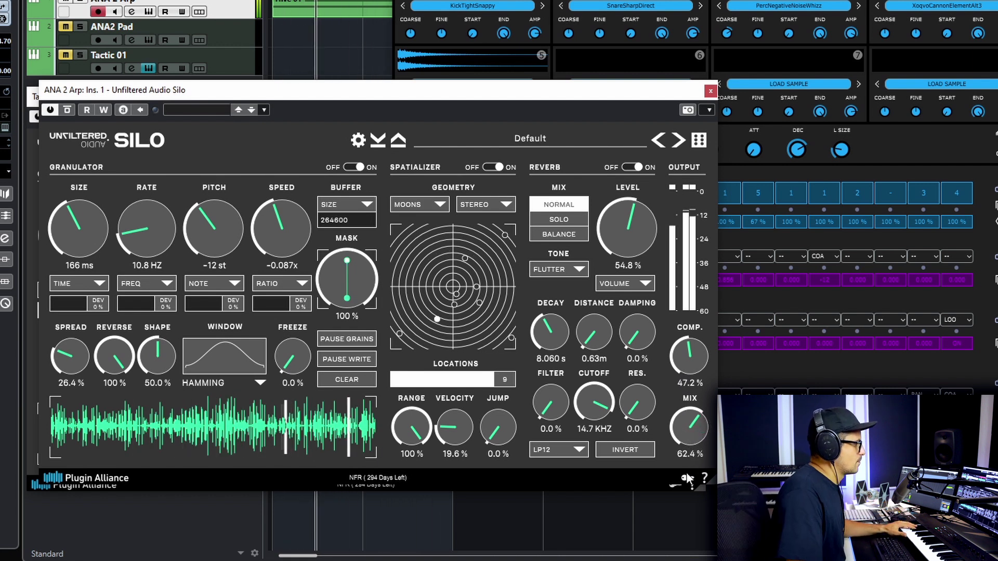
scroll(692, 447, "down", 1)
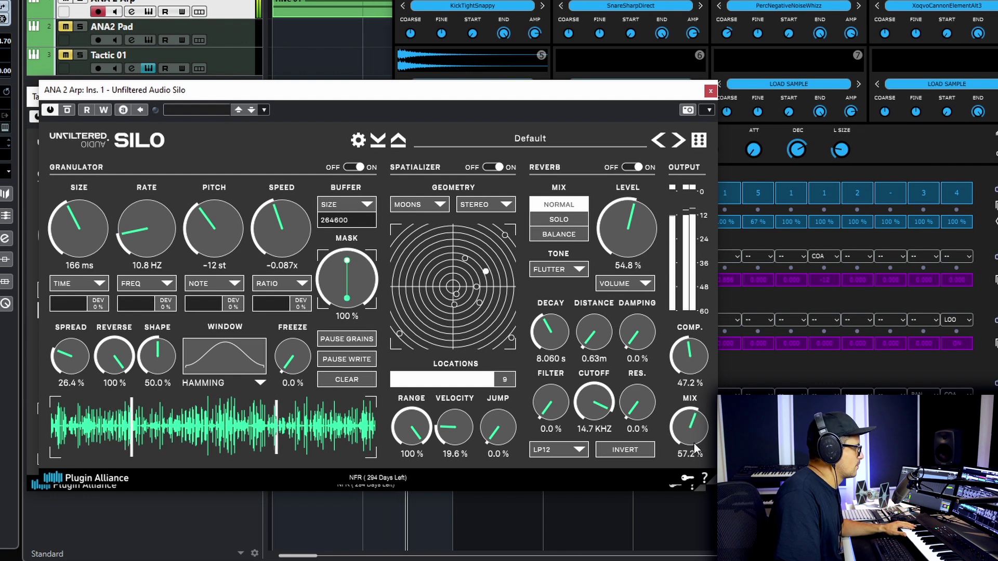
left_click_drag(695, 453, 698, 485)
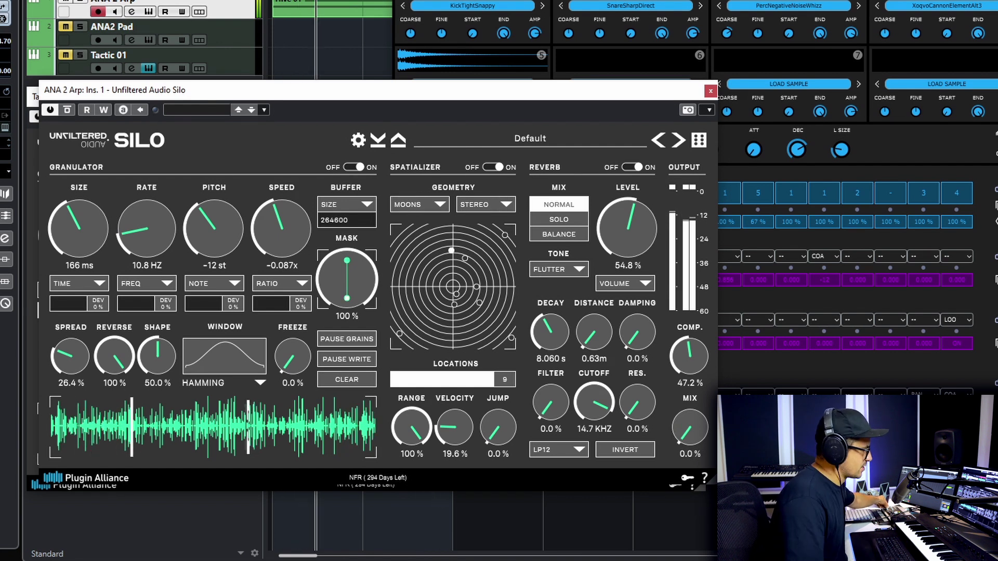
left_click_drag(702, 431, 702, 422)
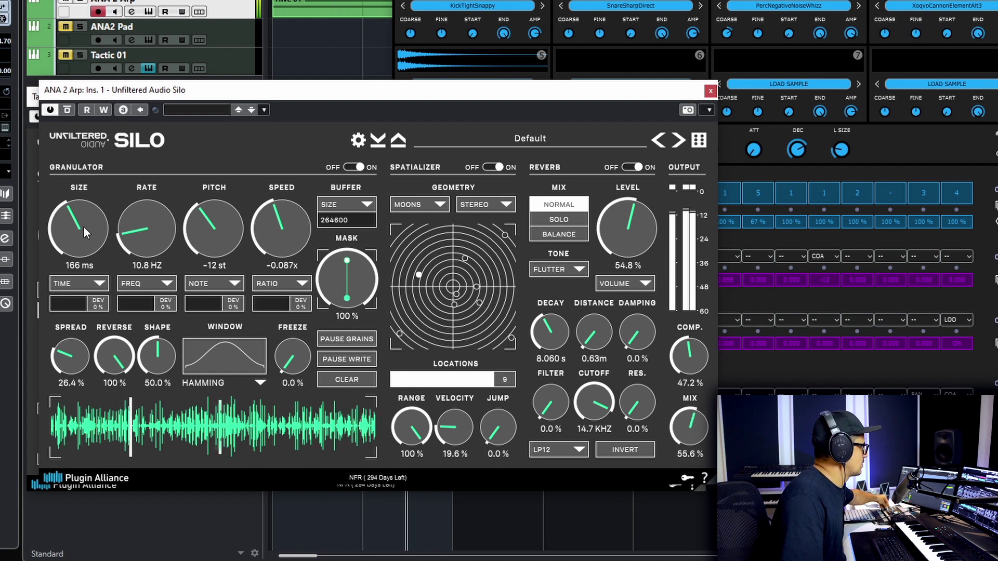
Step: Shorten grain size and rate, then switch both to TEMPO mode
left_click_drag(83, 227, 84, 254)
left_click_drag(137, 237, 141, 259)
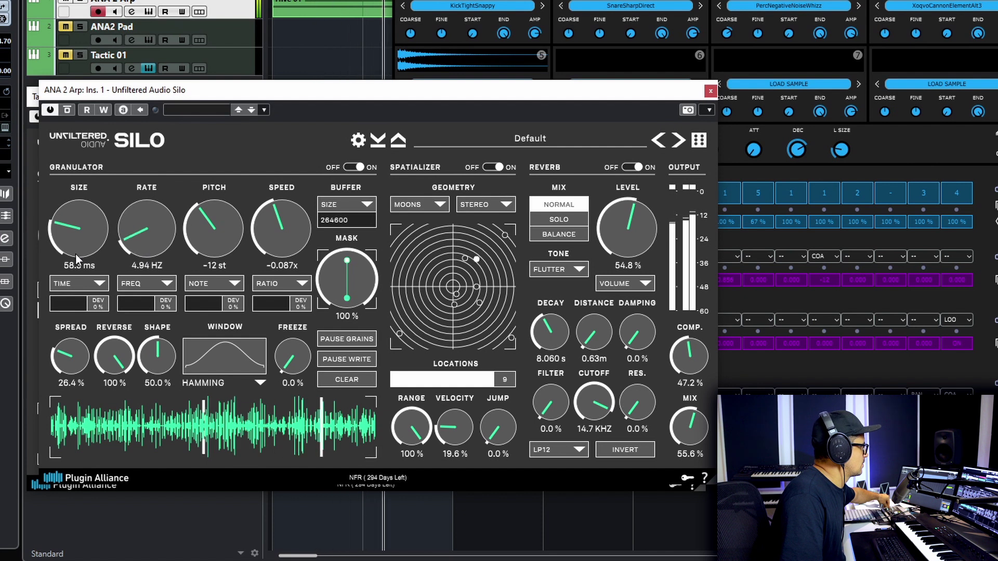
left_click(149, 284)
left_click(153, 315)
left_click(89, 284)
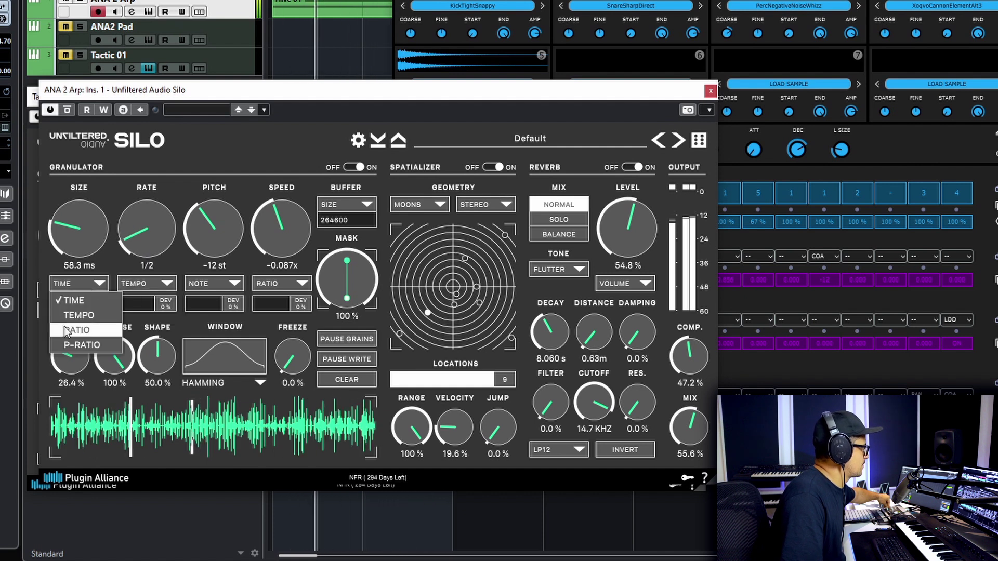
left_click(71, 315)
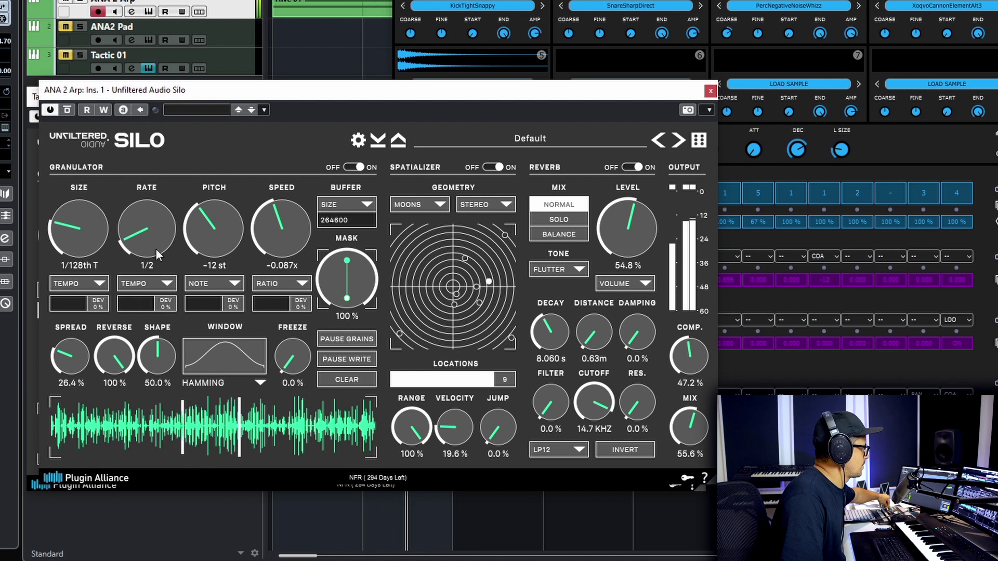
Step: Set grain rate to 1/8th D, size to 1/8th T, and reverse to 0%
left_click_drag(157, 238, 164, 217)
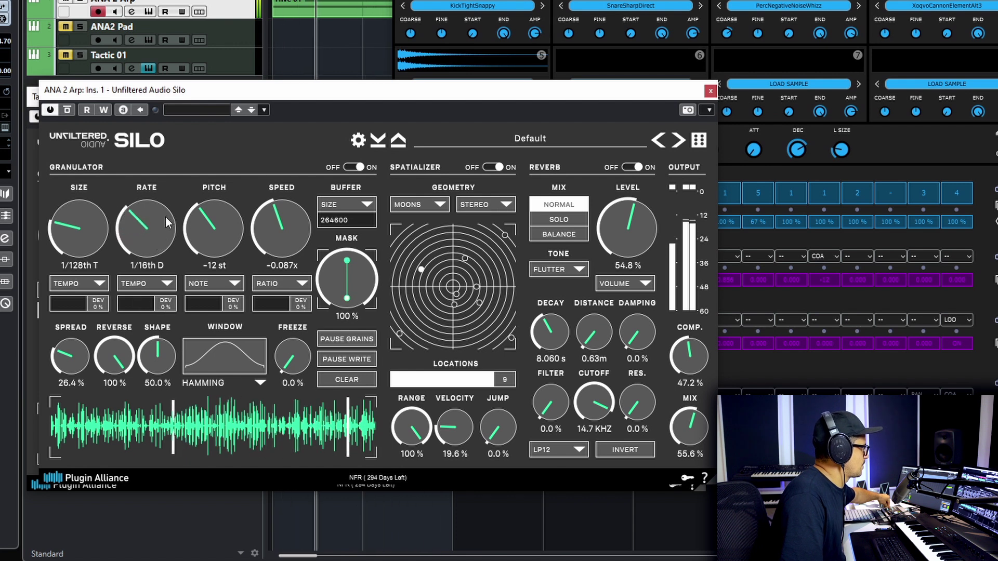
left_click_drag(99, 230, 120, 186)
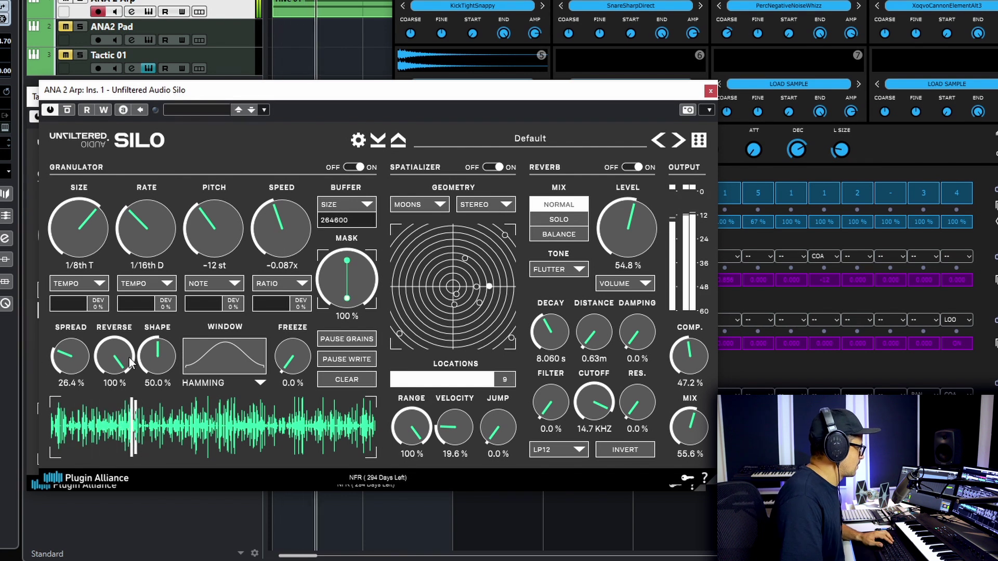
left_click_drag(130, 363, 131, 411)
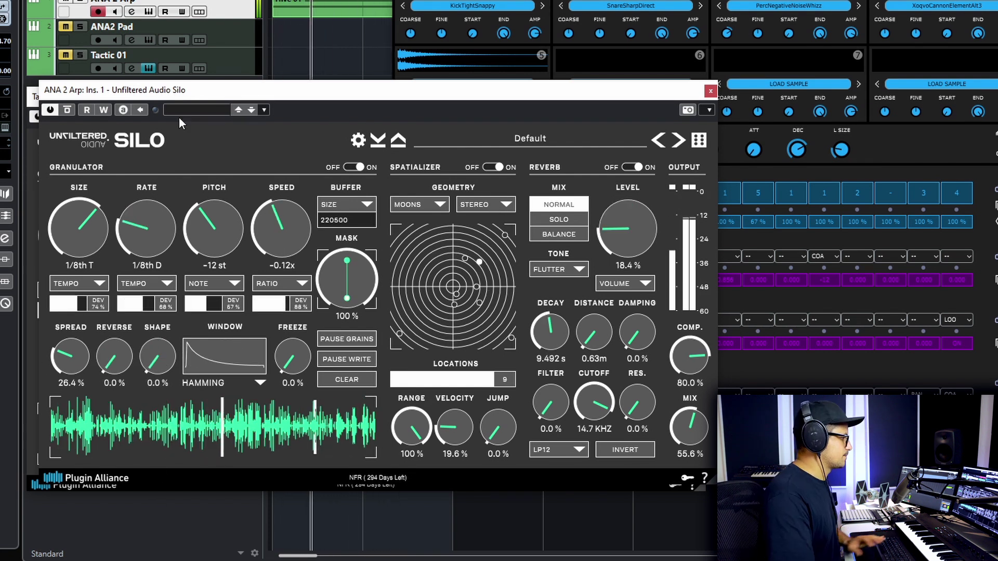